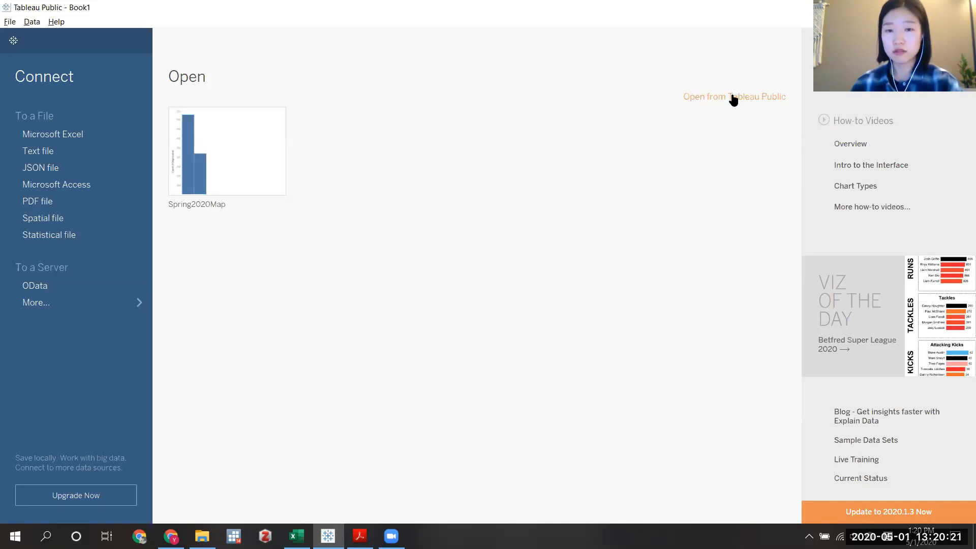
- Connect to the stress_sample text file as the data source
{"action": "mouse_move", "coordinate": [391, 537]}
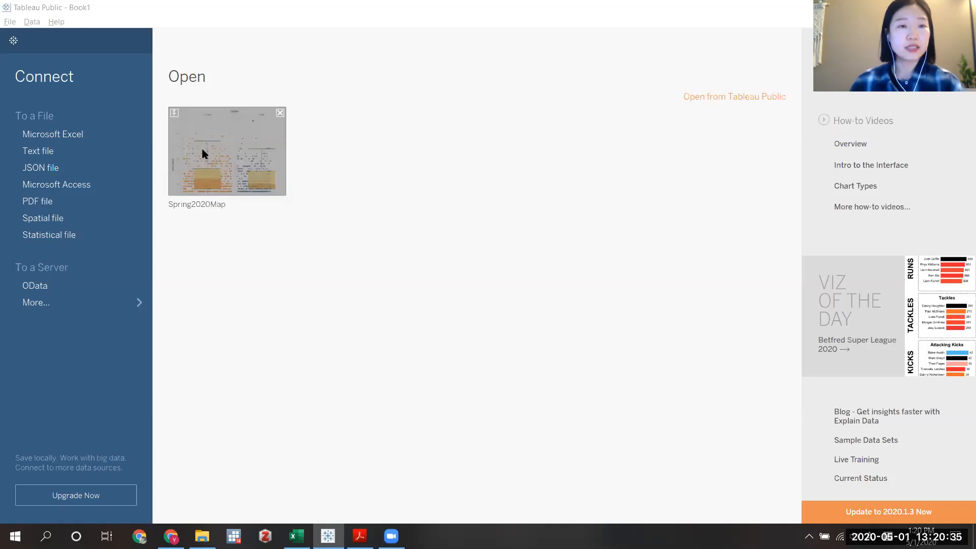
{"action": "left_click", "coordinate": [51, 151]}
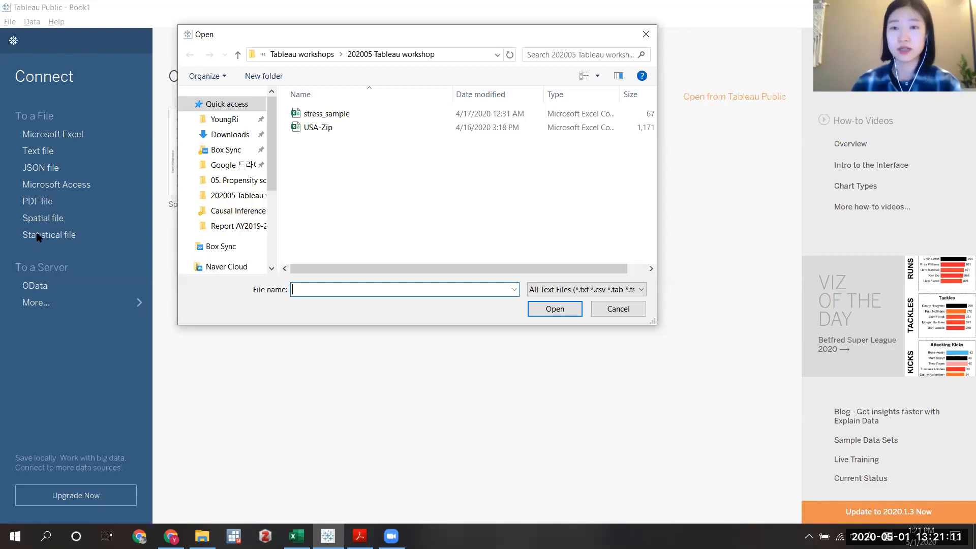
{"action": "double_click", "coordinate": [326, 120]}
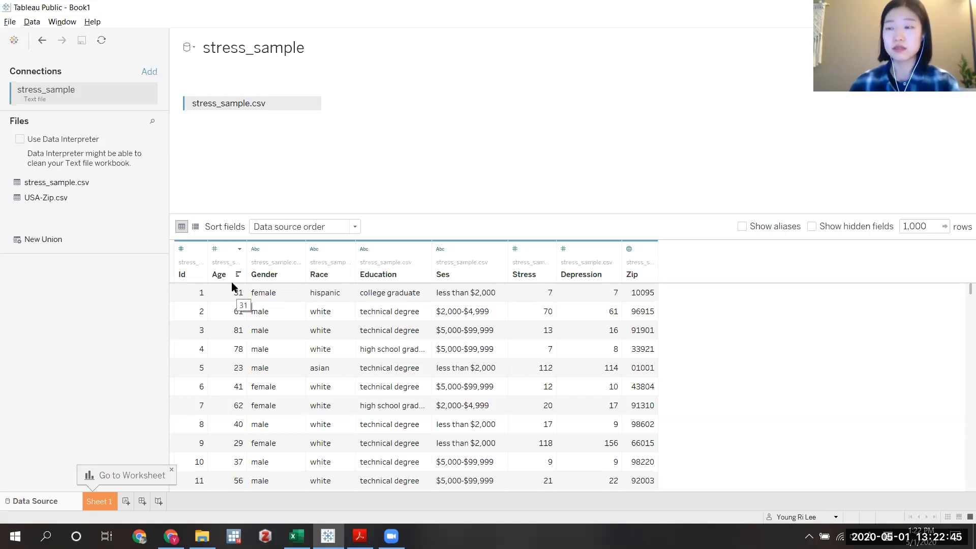
- Look at the data type options available for the Age column
{"action": "left_click", "coordinate": [218, 251]}
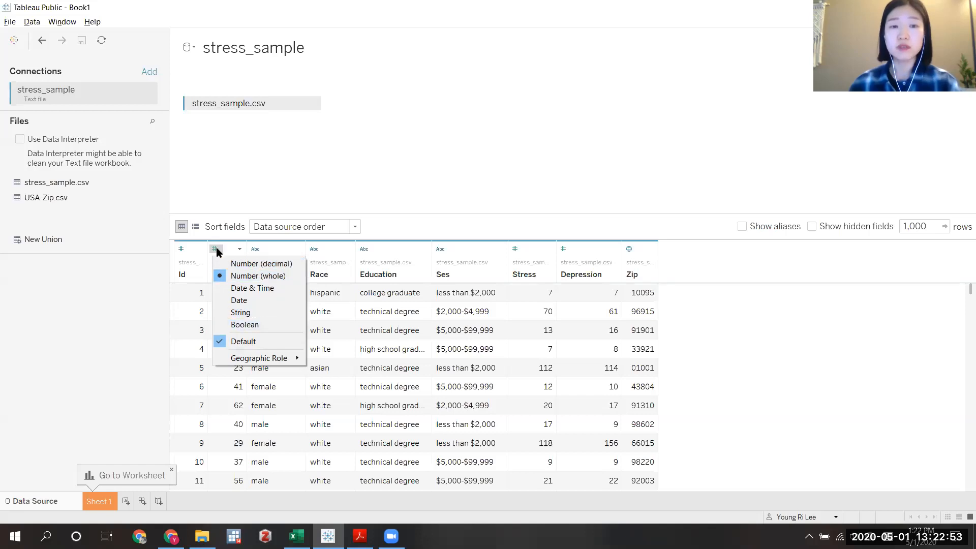
{"action": "left_click", "coordinate": [233, 247]}
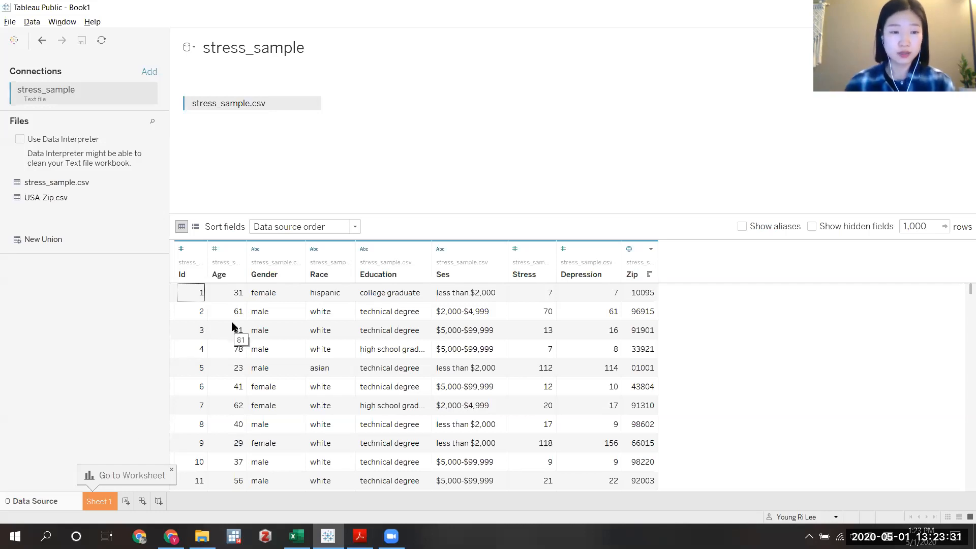
- Open the Sheet 1 worksheet and look over the options for the Dimensions list
{"action": "left_click", "coordinate": [102, 503]}
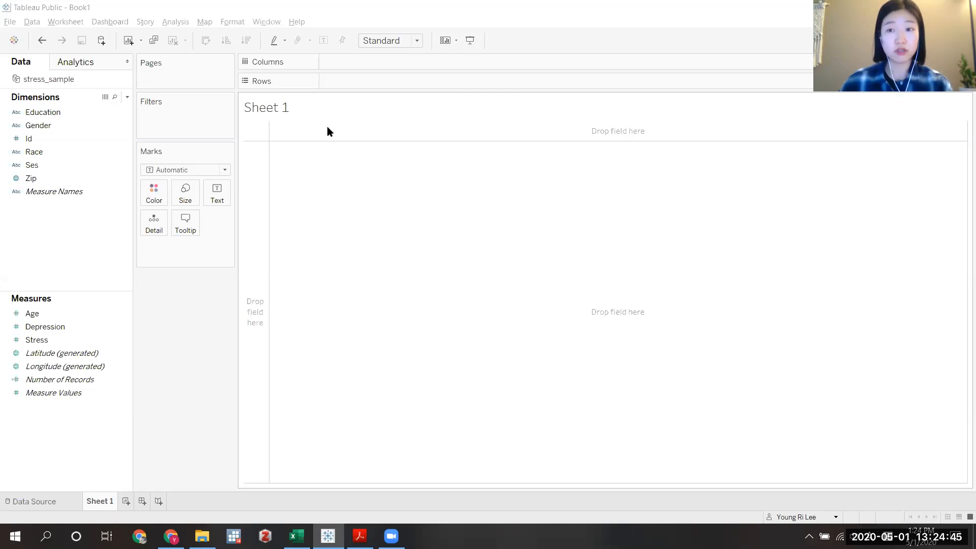
{"action": "left_click", "coordinate": [127, 97]}
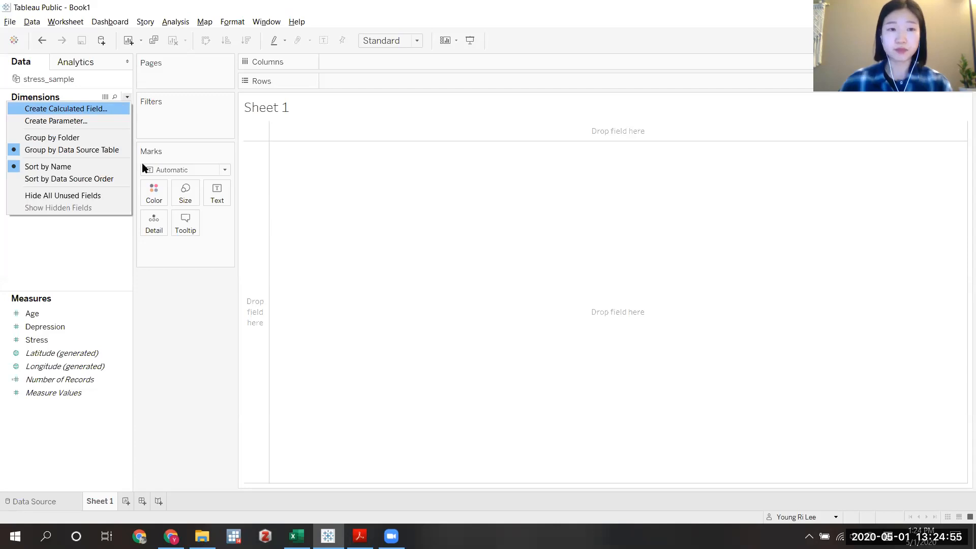
{"action": "left_click", "coordinate": [180, 323]}
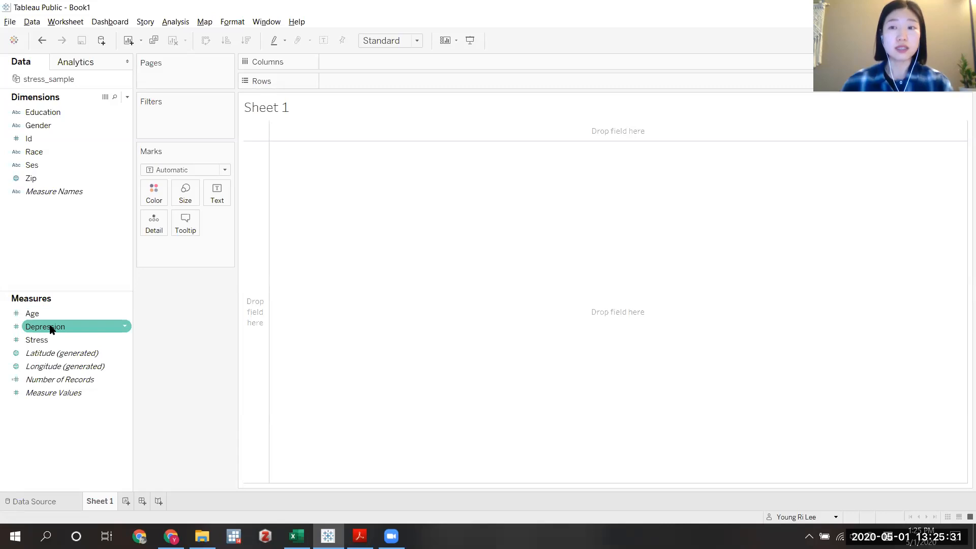
- Place the Depression measure on Columns and remove it from the view again
{"action": "left_click_drag", "start_coordinate": [52, 327], "coordinate": [356, 63]}
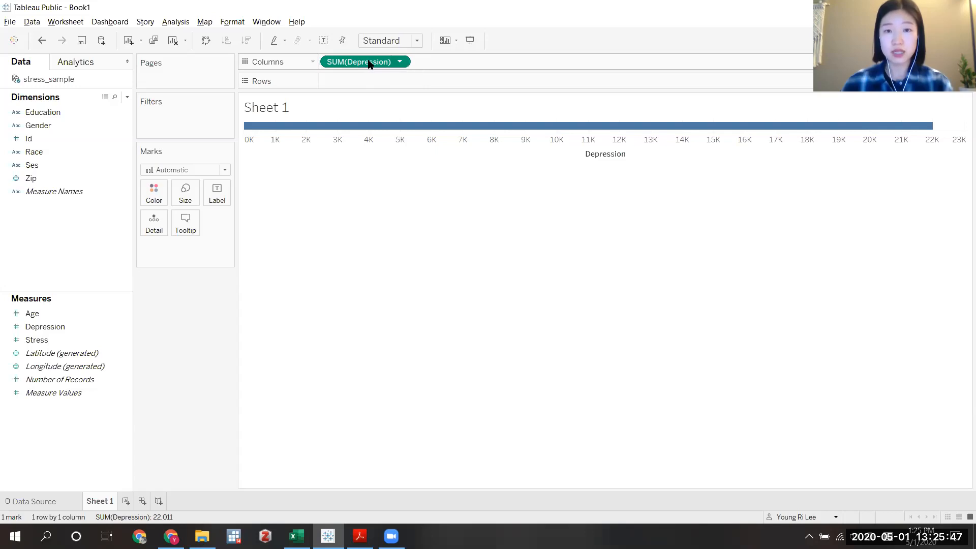
{"action": "left_click_drag", "start_coordinate": [369, 62], "coordinate": [383, 308]}
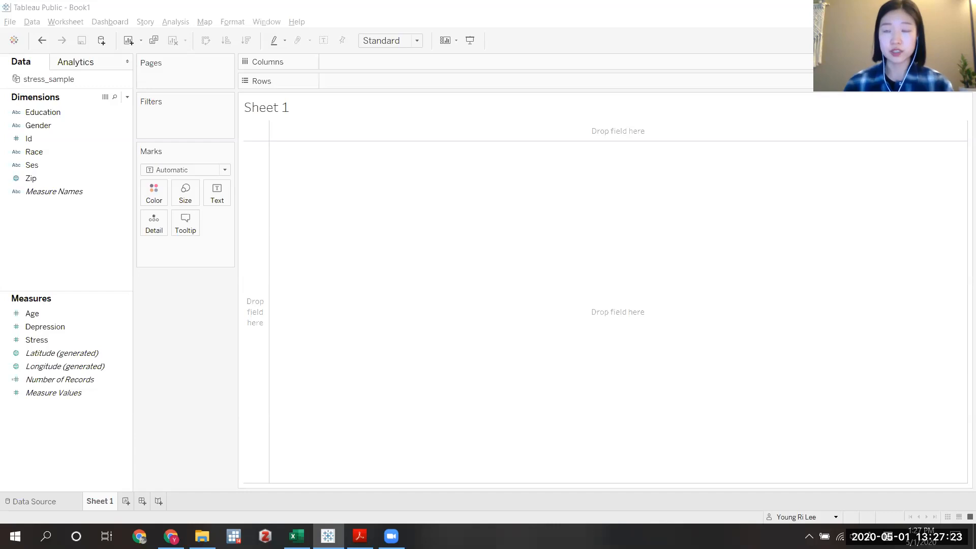
- Create a histogram of the Stress measure using the Show Me chart suggestions
{"action": "left_click", "coordinate": [948, 40]}
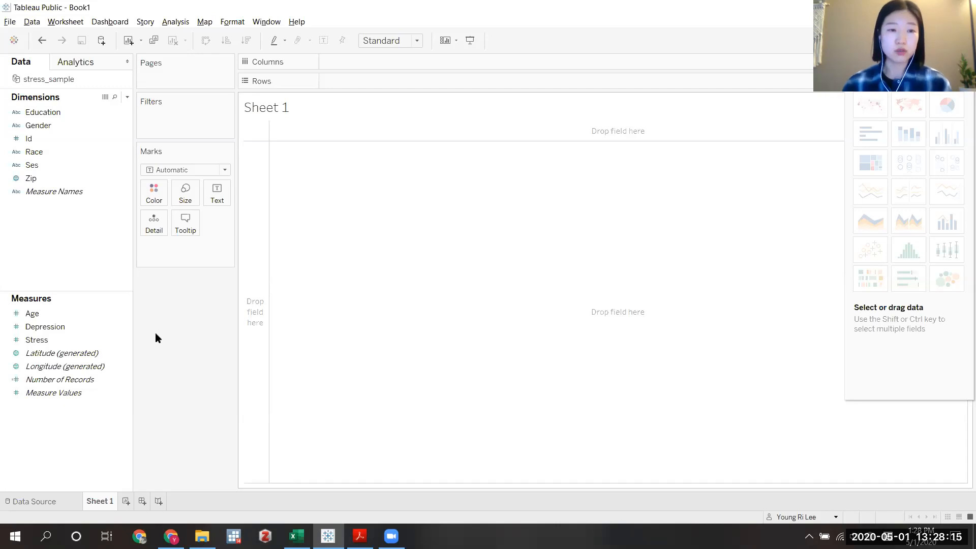
{"action": "left_click", "coordinate": [40, 341]}
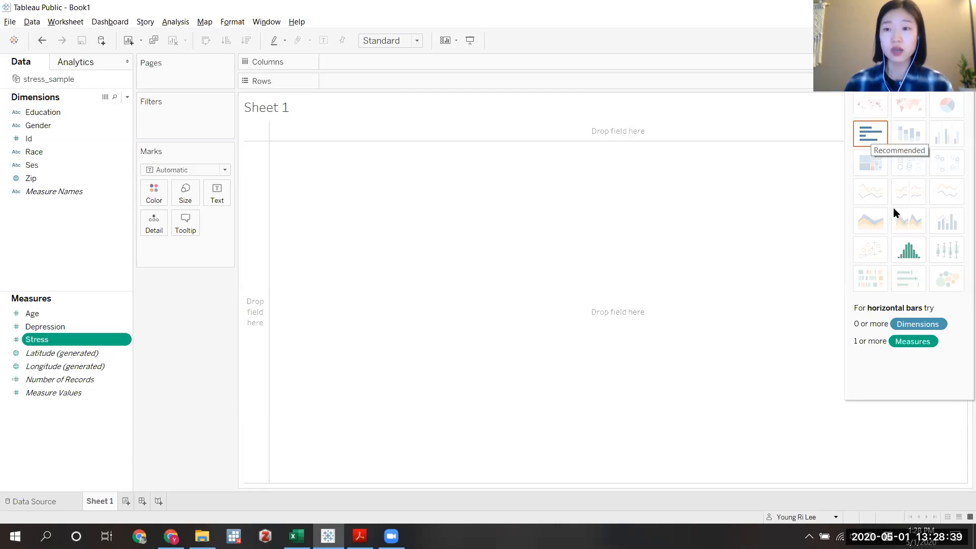
{"action": "left_click", "coordinate": [914, 256]}
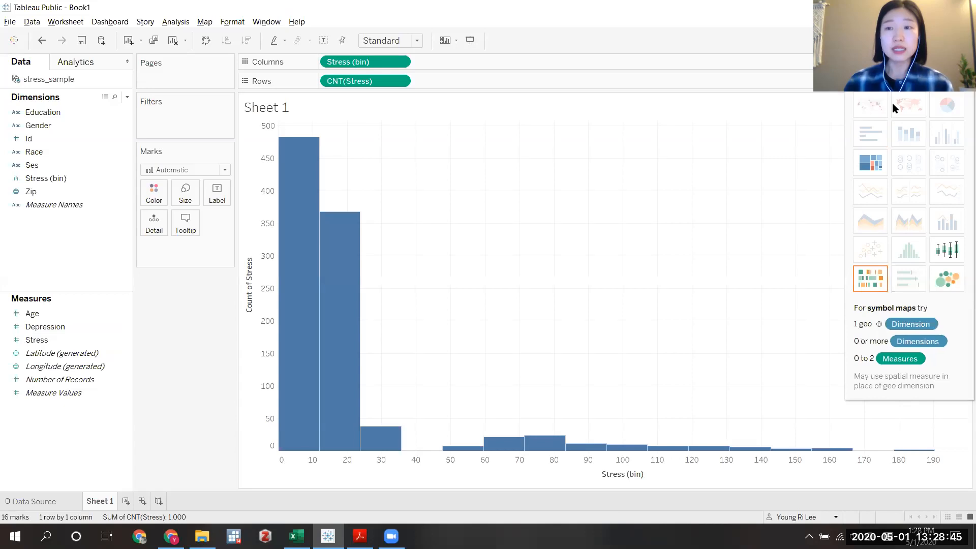
{"action": "left_click", "coordinate": [948, 40]}
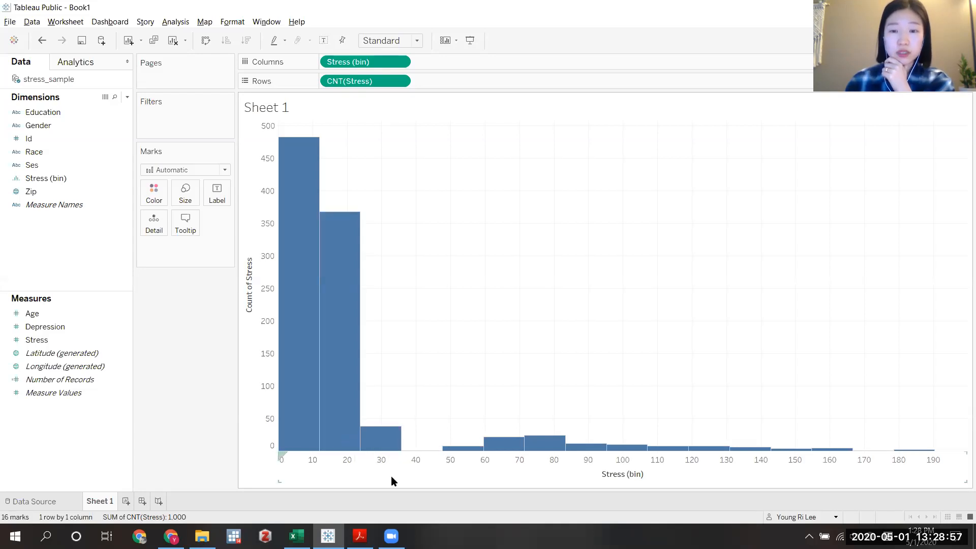
- Rename the Sheet 1 worksheet as Histogram
{"action": "mouse_move", "coordinate": [304, 446]}
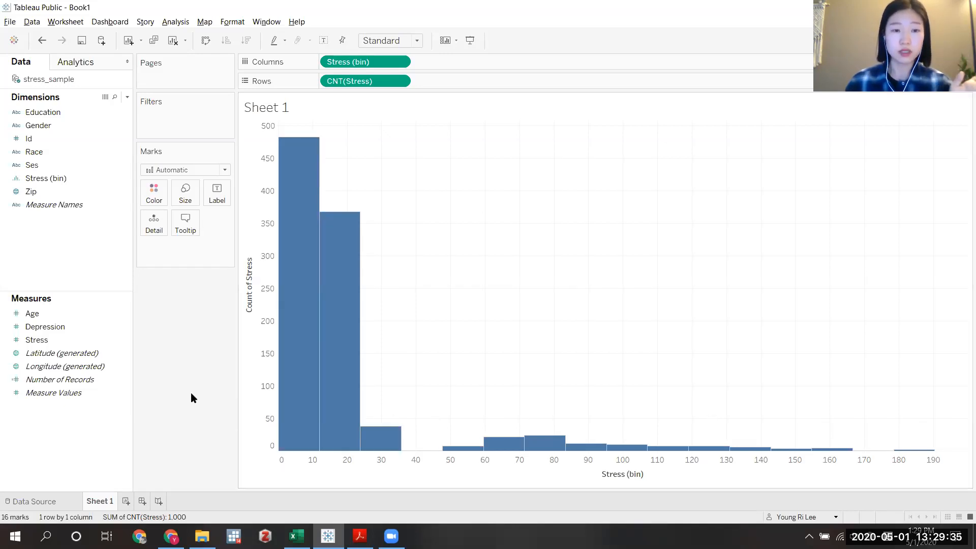
{"action": "right_click", "coordinate": [99, 503]}
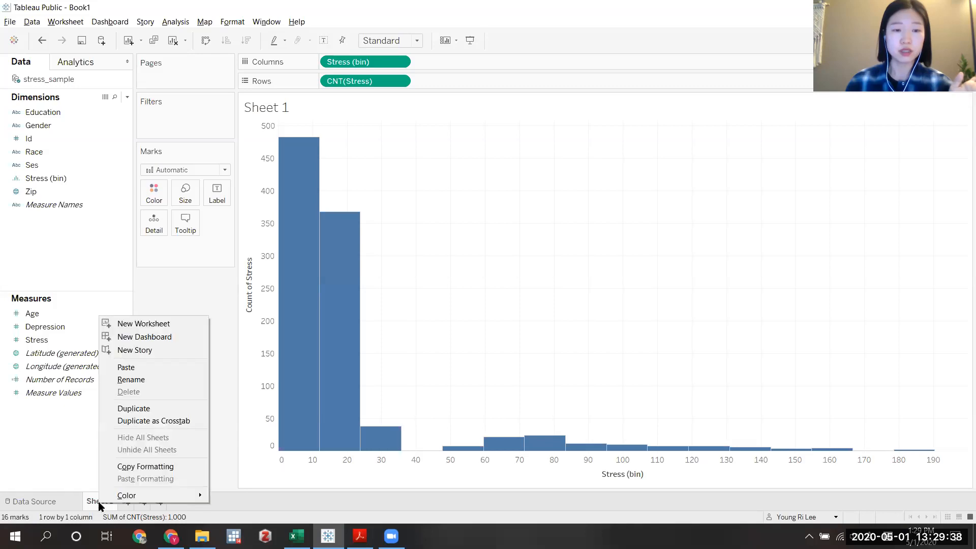
{"action": "left_click", "coordinate": [144, 380]}
{"action": "key", "text": "BackSpace"}
{"action": "type", "text": "Hit"}
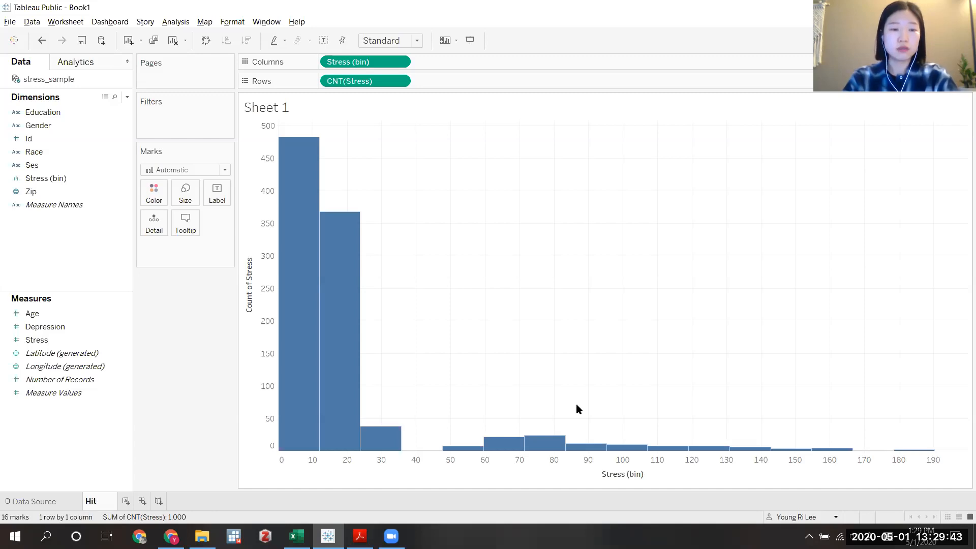
{"action": "key", "text": "BackSpace"}
{"action": "type", "text": "stogram"}
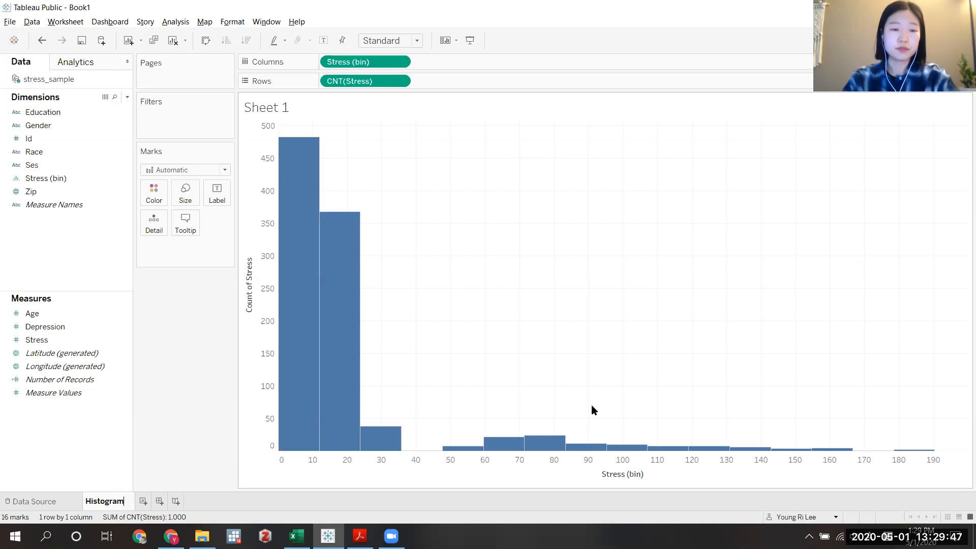
{"action": "key", "text": "Return"}
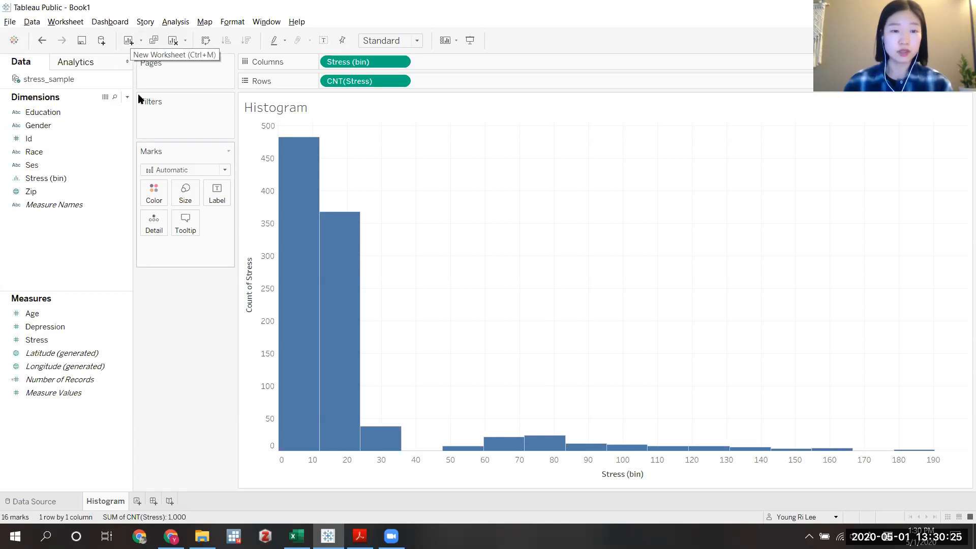
- Add a new blank worksheet after the Histogram sheet
{"action": "left_click", "coordinate": [137, 501]}
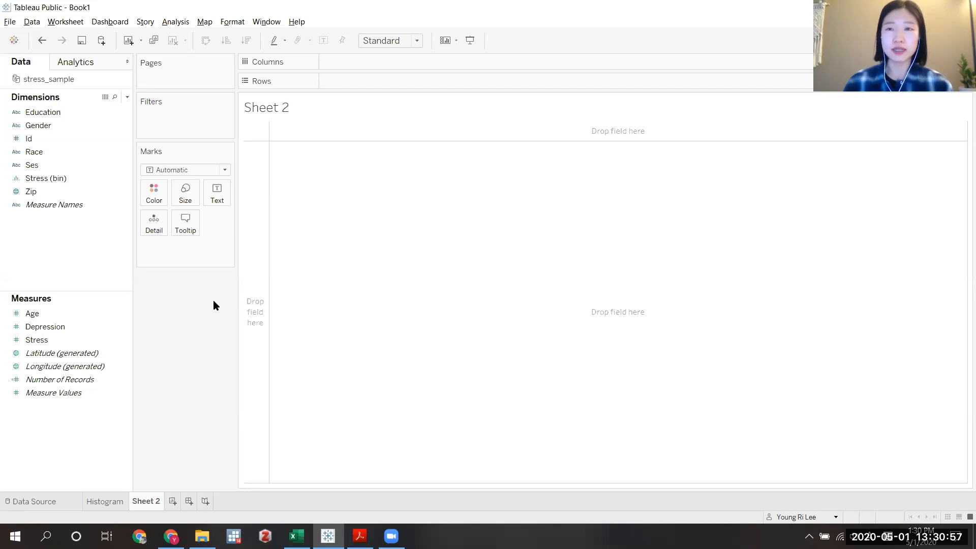
{"action": "left_click", "coordinate": [397, 538]}
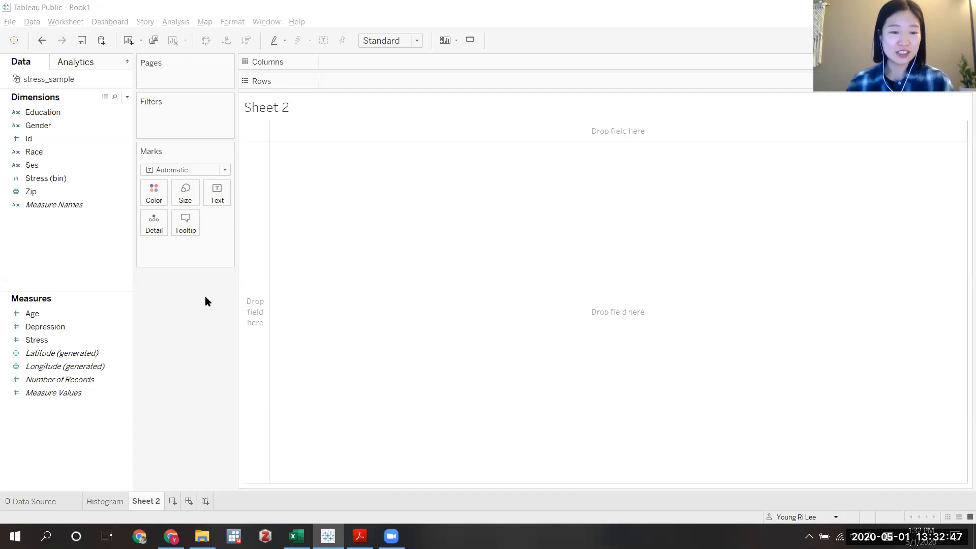
- Return to the Histogram sheet and examine the Stress (bin) field's options and its axis range and tick mark settings
{"action": "left_click", "coordinate": [105, 502]}
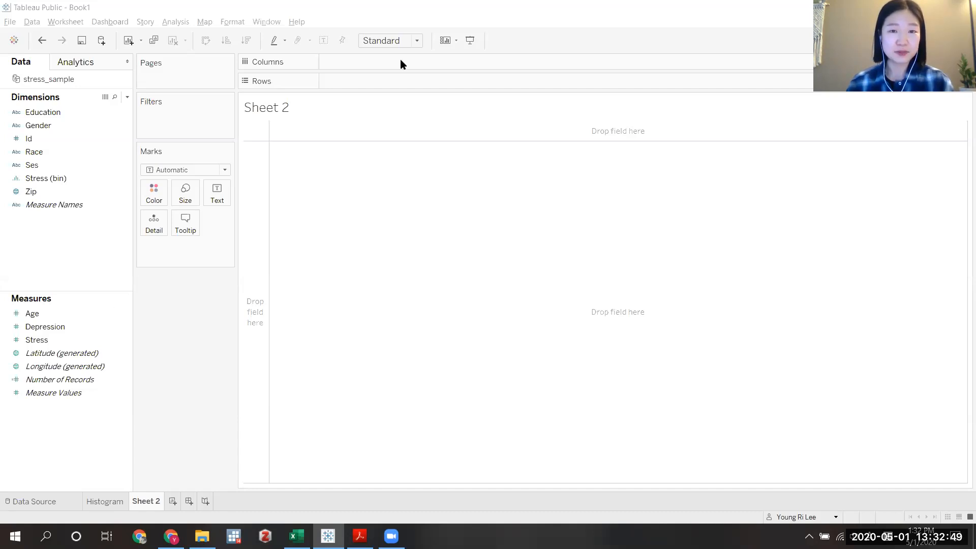
{"action": "left_click", "coordinate": [400, 61]}
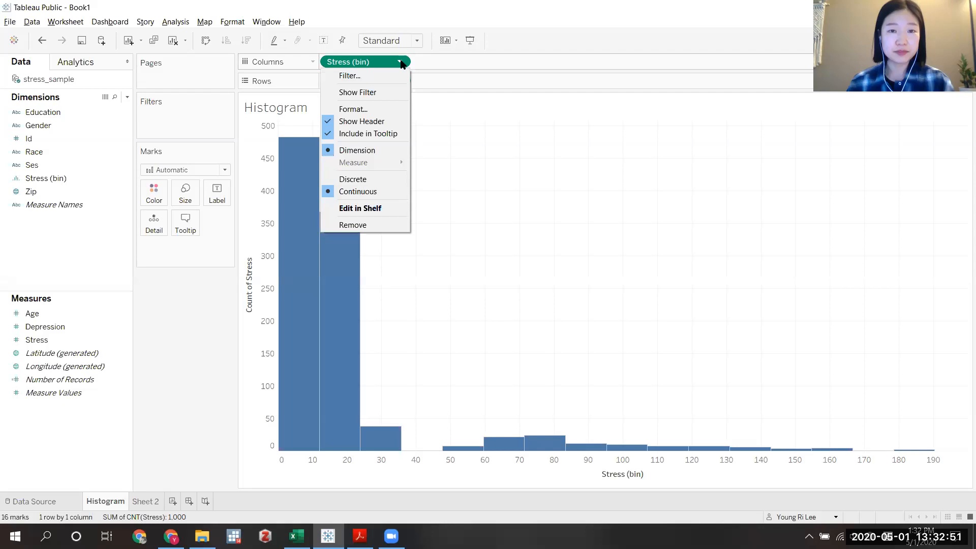
{"action": "left_click", "coordinate": [401, 61]}
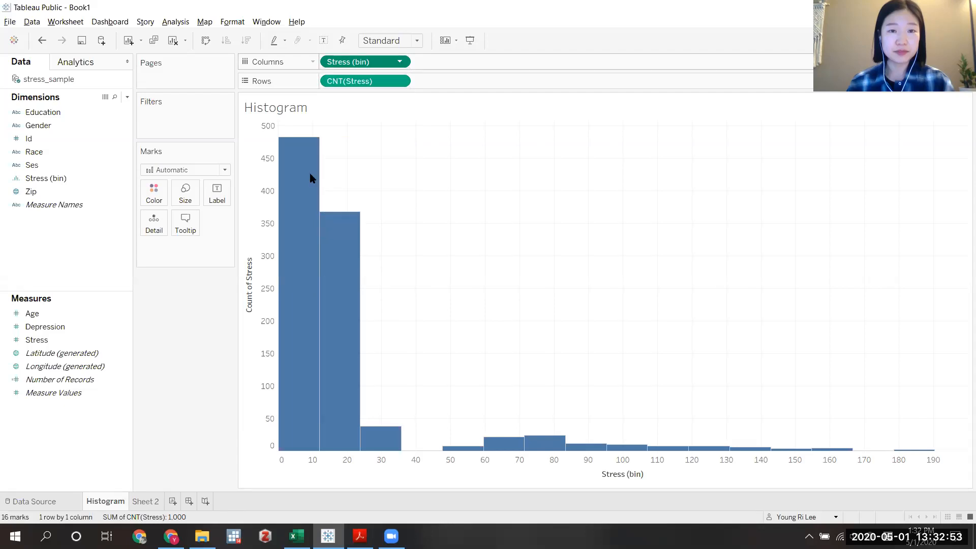
{"action": "right_click", "coordinate": [314, 464]}
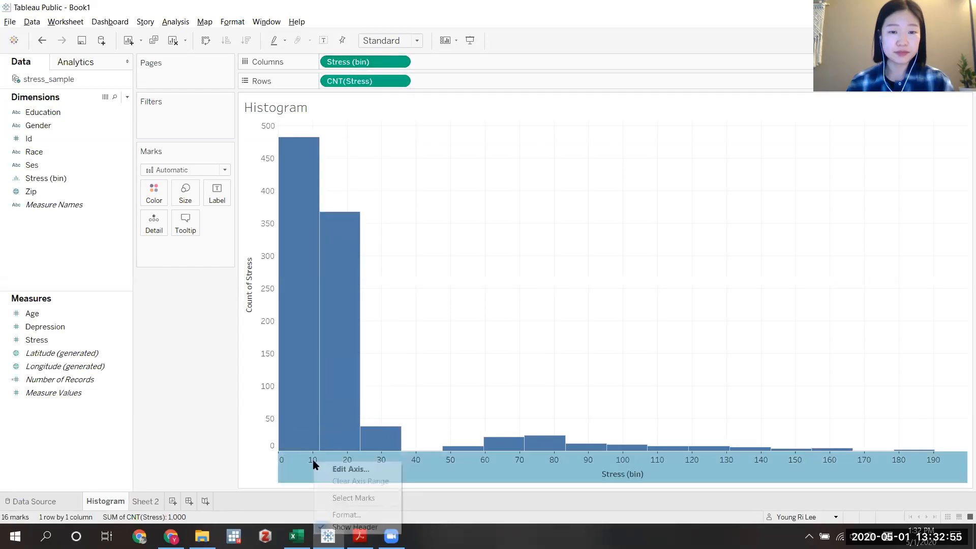
{"action": "left_click", "coordinate": [351, 466]}
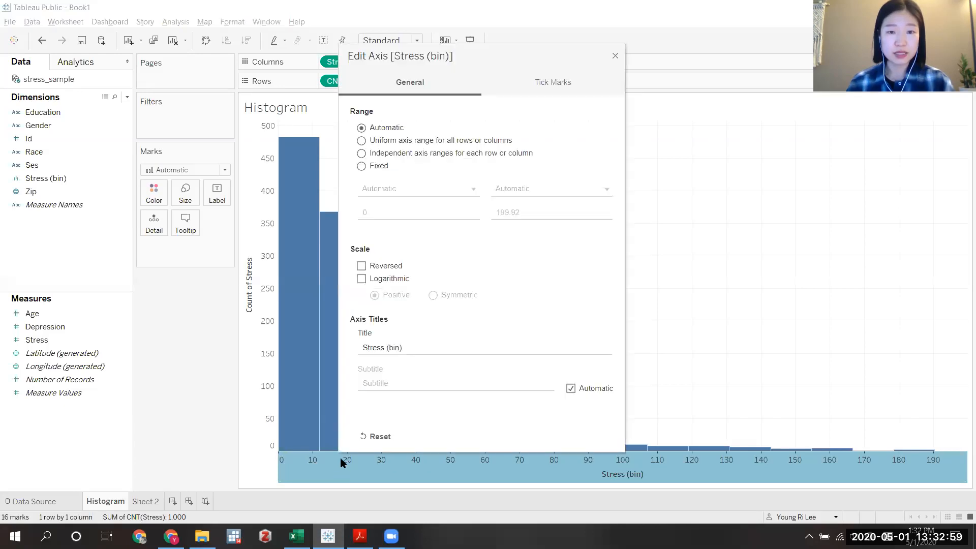
{"action": "left_click", "coordinate": [552, 86]}
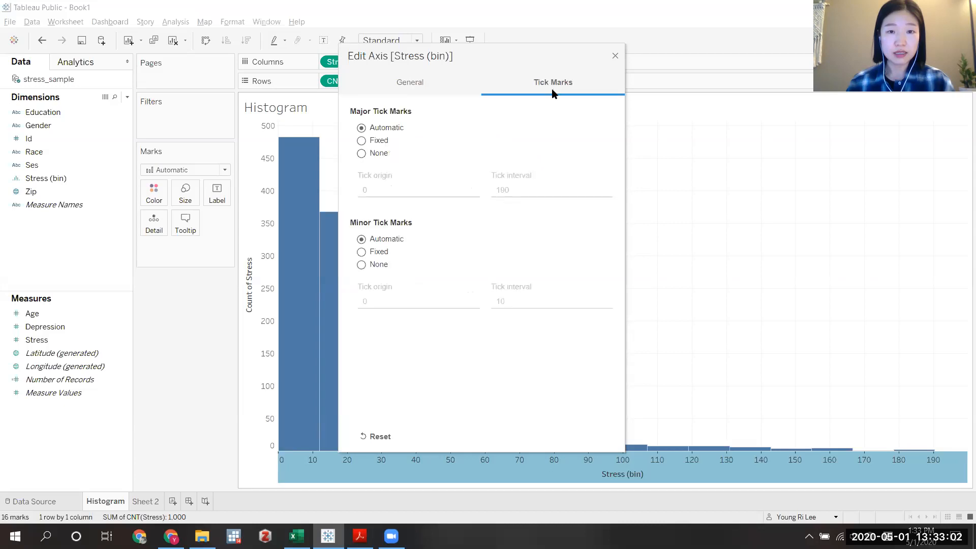
{"action": "left_click", "coordinate": [615, 56]}
- Keep the Stress (bin) axis's major tick marks automatic and set its minor tick marks to fixed with an interval of 5
{"action": "right_click", "coordinate": [333, 461]}
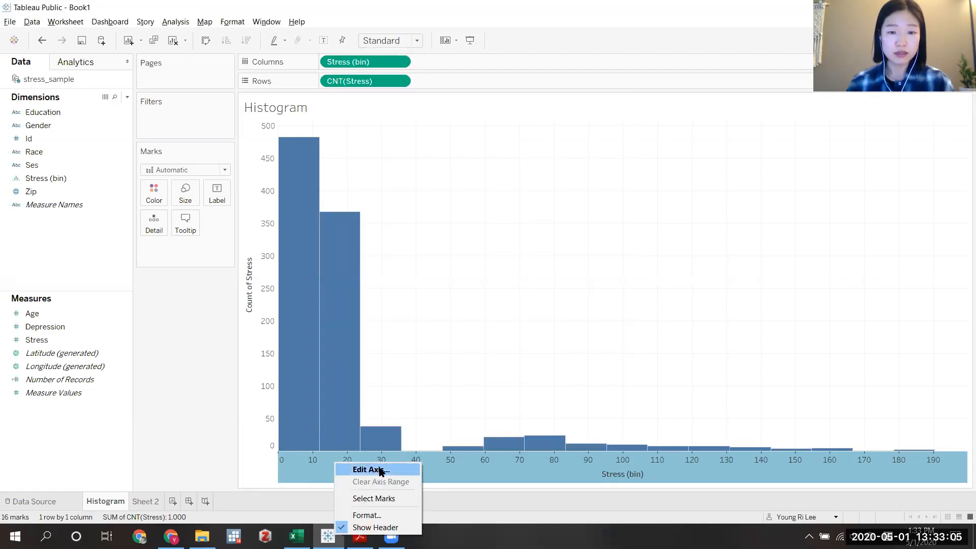
{"action": "left_click", "coordinate": [383, 469]}
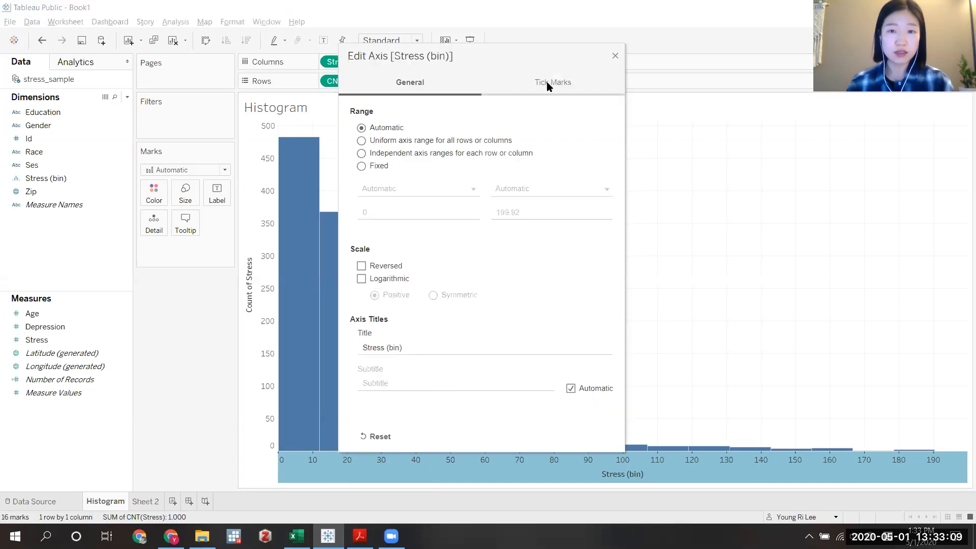
{"action": "left_click", "coordinate": [549, 85]}
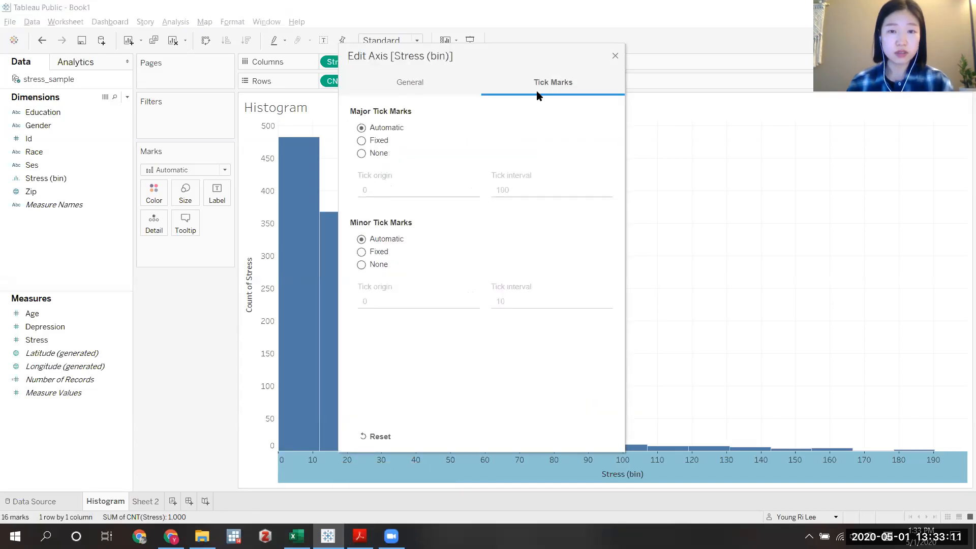
{"action": "left_click", "coordinate": [373, 155]}
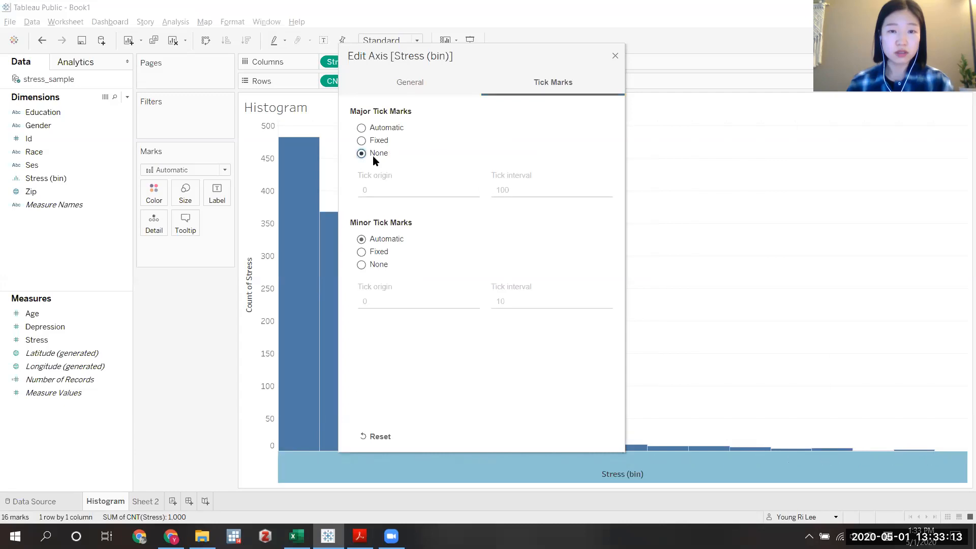
{"action": "left_click", "coordinate": [362, 128]}
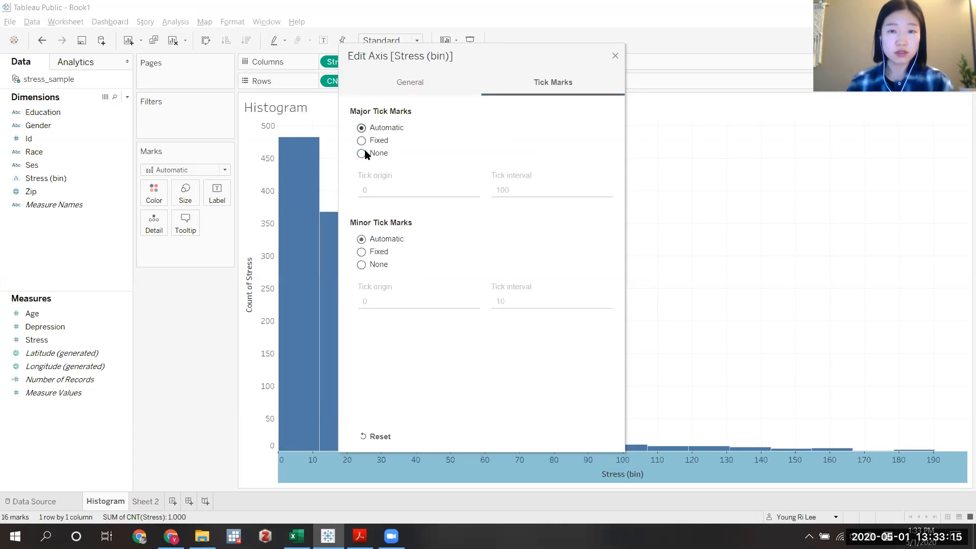
{"action": "left_click", "coordinate": [362, 252]}
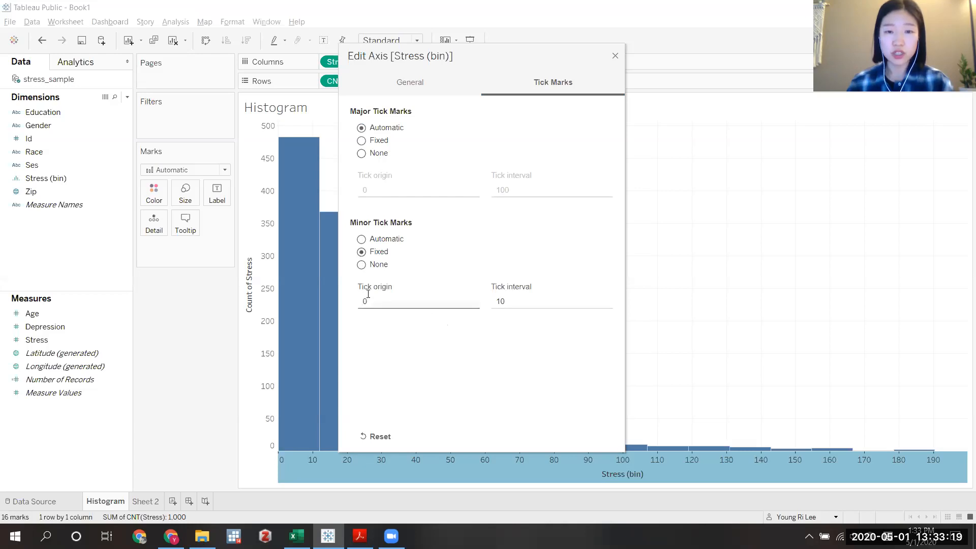
{"action": "left_click", "coordinate": [510, 302]}
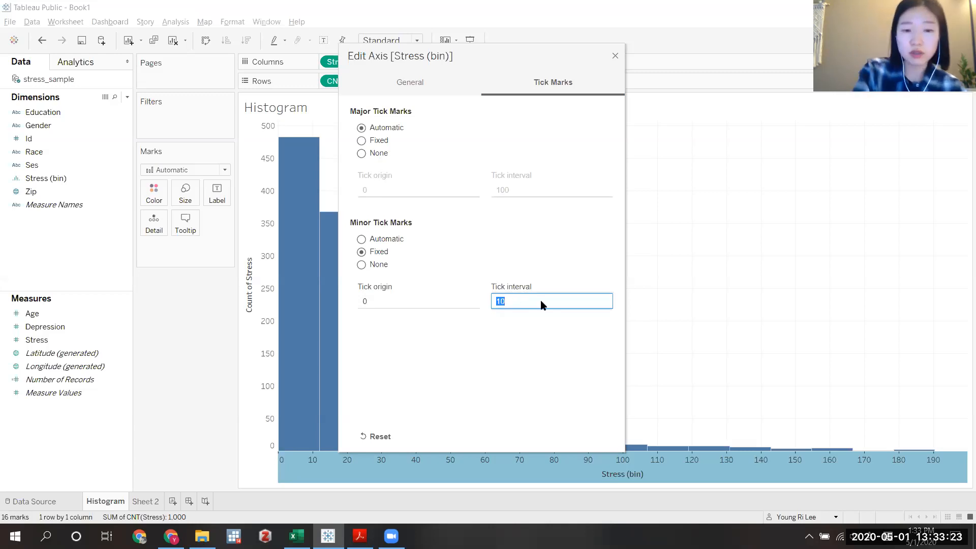
{"action": "type", "text": "5"}
{"action": "key", "text": "BackSpace"}
{"action": "type", "text": "5"}
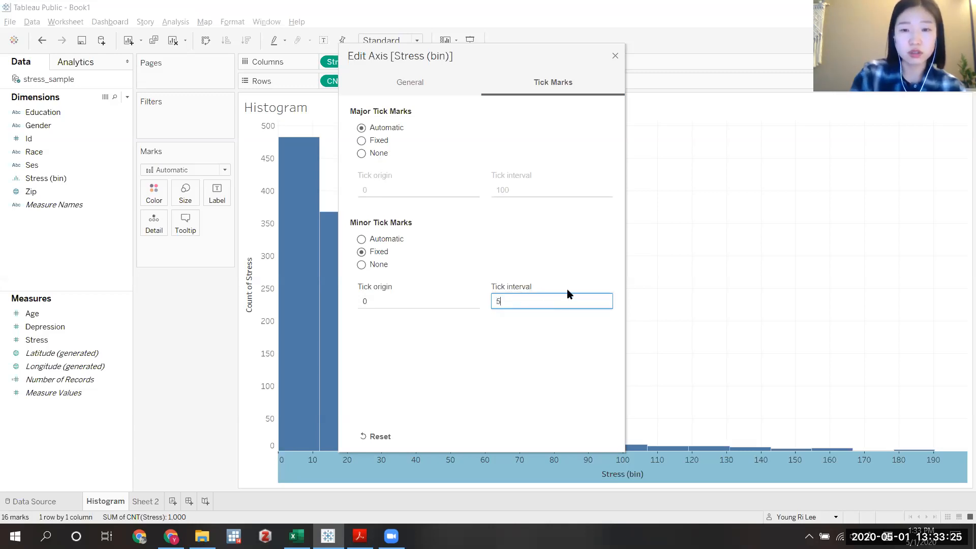
- Commit the minor tick interval, check the Stress (bin) axis's general settings and close the axis editor
{"action": "left_click", "coordinate": [572, 343]}
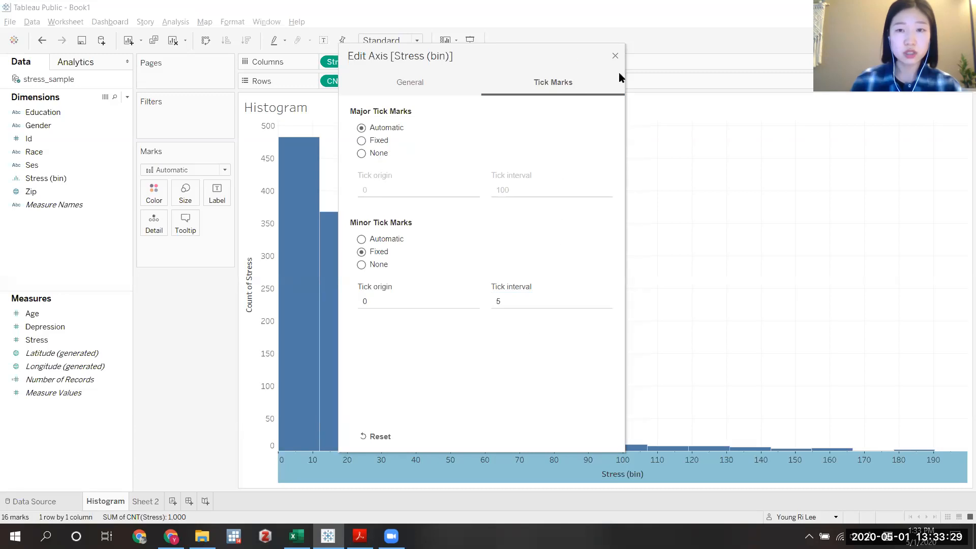
{"action": "left_click", "coordinate": [422, 83]}
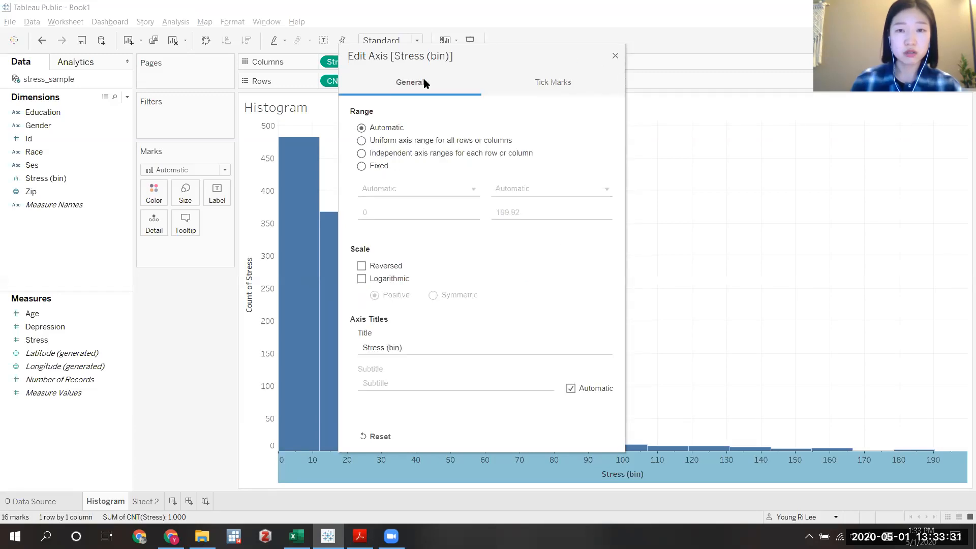
{"action": "left_click", "coordinate": [615, 57]}
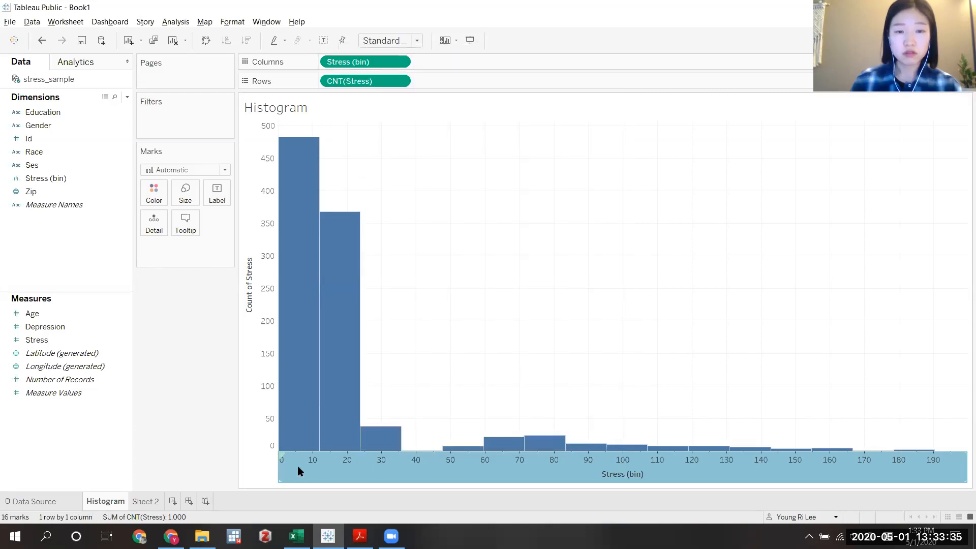
- Inspect the first histogram bar's bin and count details
{"action": "right_click", "coordinate": [331, 464]}
{"action": "right_click", "coordinate": [307, 433]}
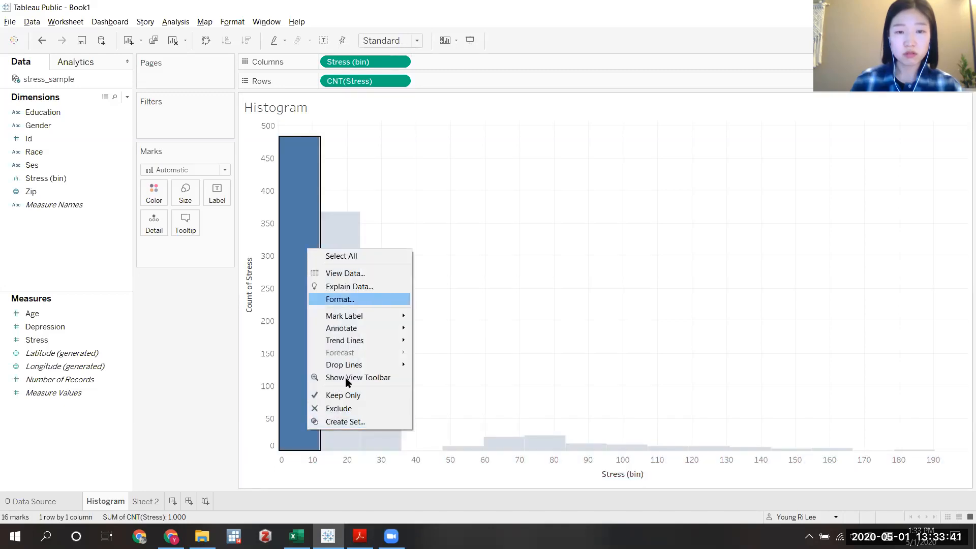
{"action": "left_click", "coordinate": [243, 470]}
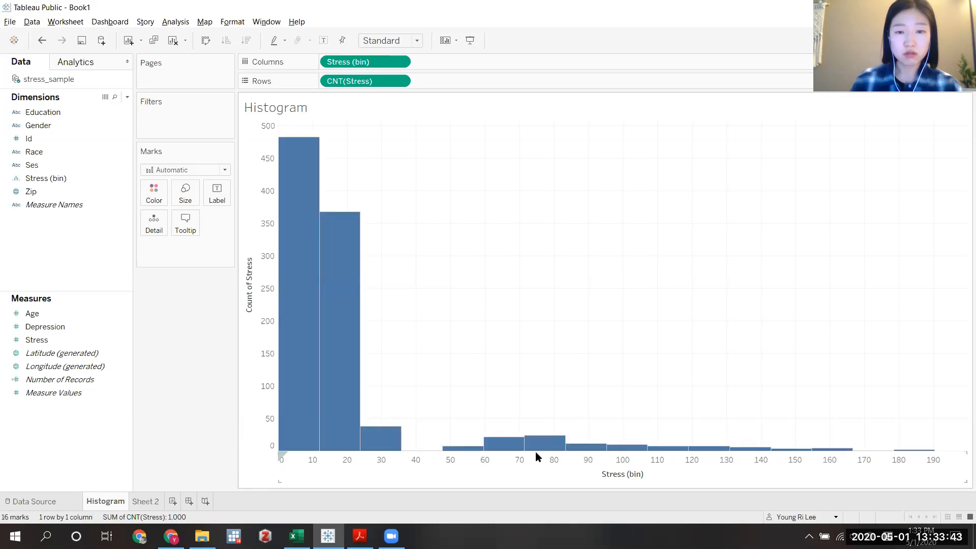
{"action": "mouse_move", "coordinate": [304, 318]}
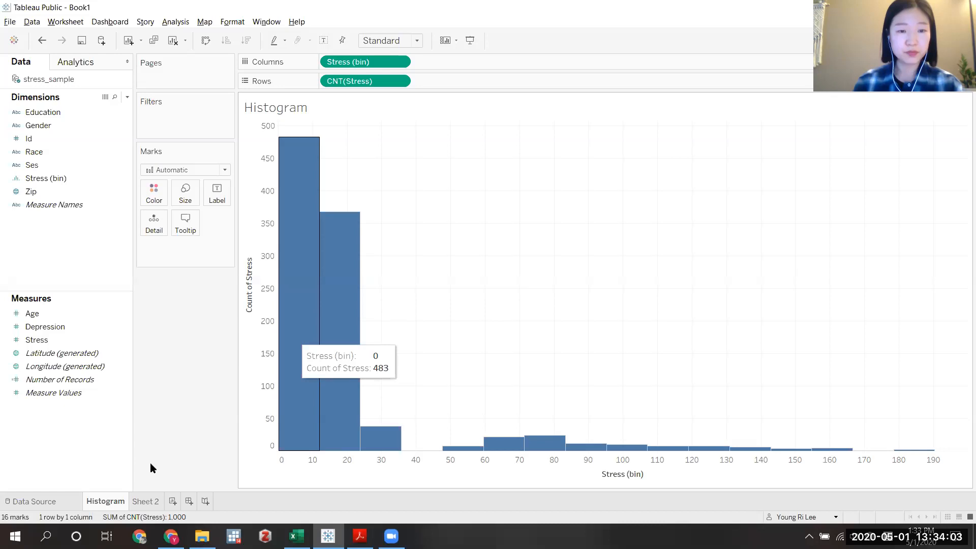
- Switch to Sheet 2 and place the Gender dimension on Columns
{"action": "left_click", "coordinate": [146, 501]}
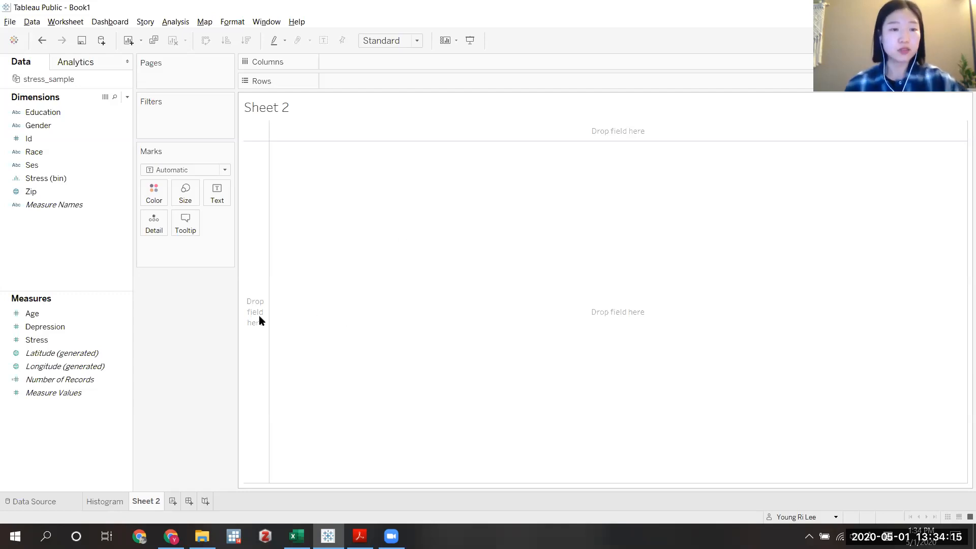
{"action": "left_click", "coordinate": [50, 338]}
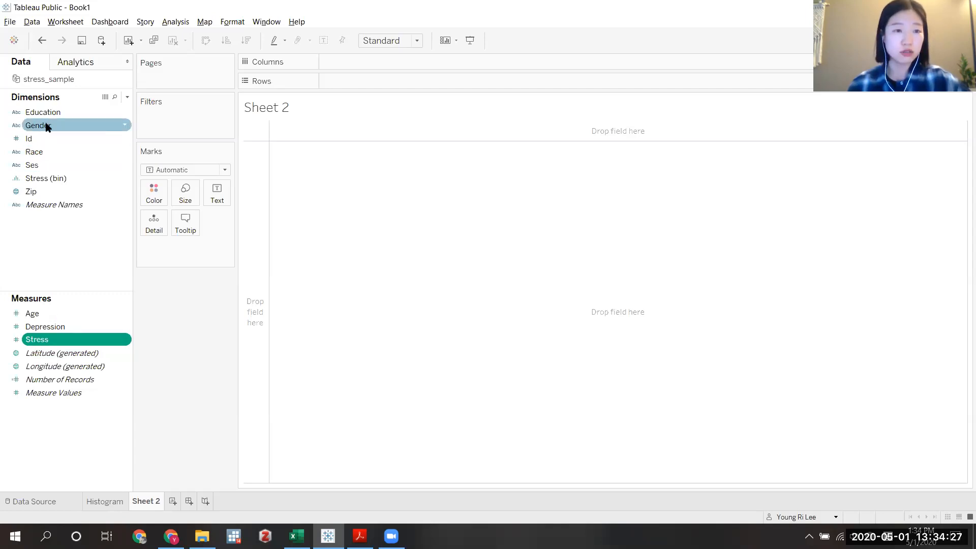
{"action": "left_click_drag", "start_coordinate": [48, 127], "coordinate": [127, 124]}
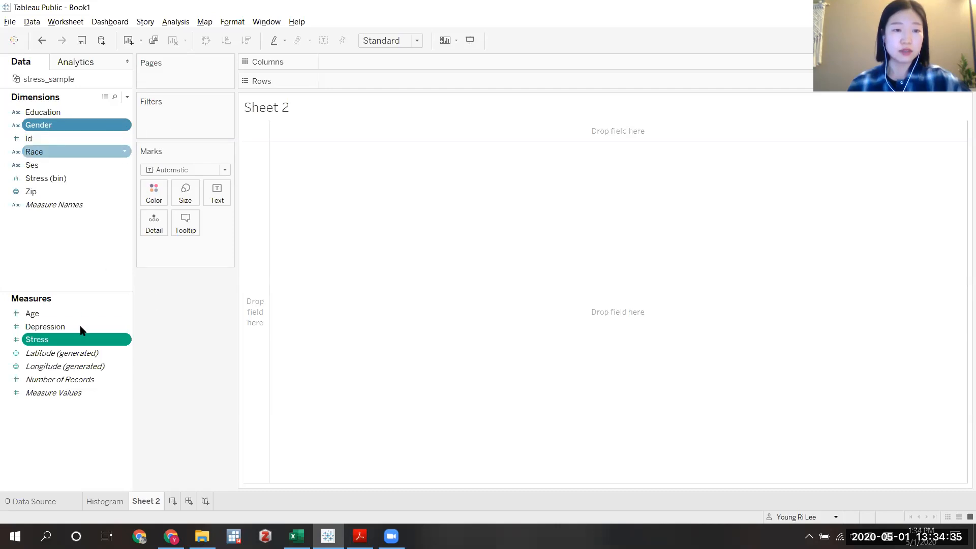
{"action": "left_click", "coordinate": [62, 285]}
{"action": "left_click", "coordinate": [79, 127]}
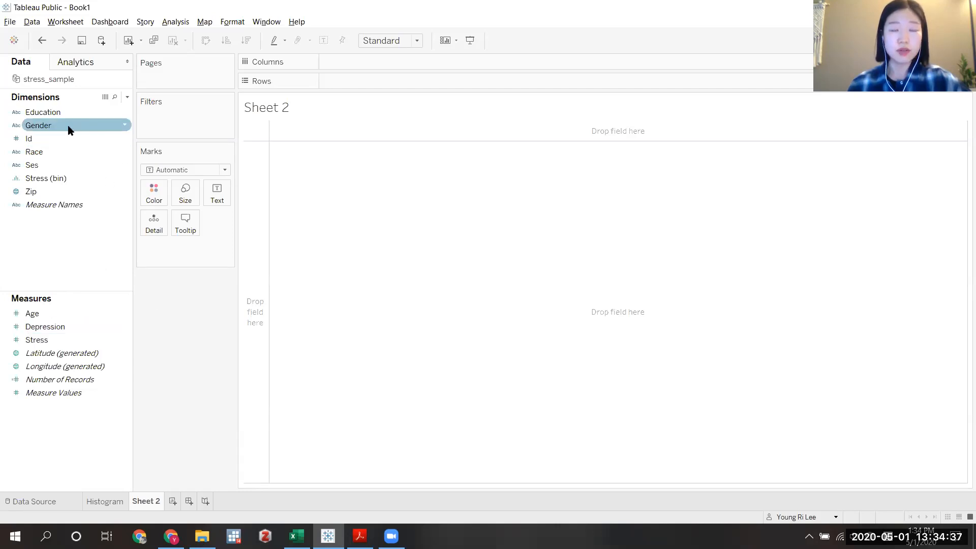
{"action": "left_click_drag", "start_coordinate": [69, 130], "coordinate": [369, 63]}
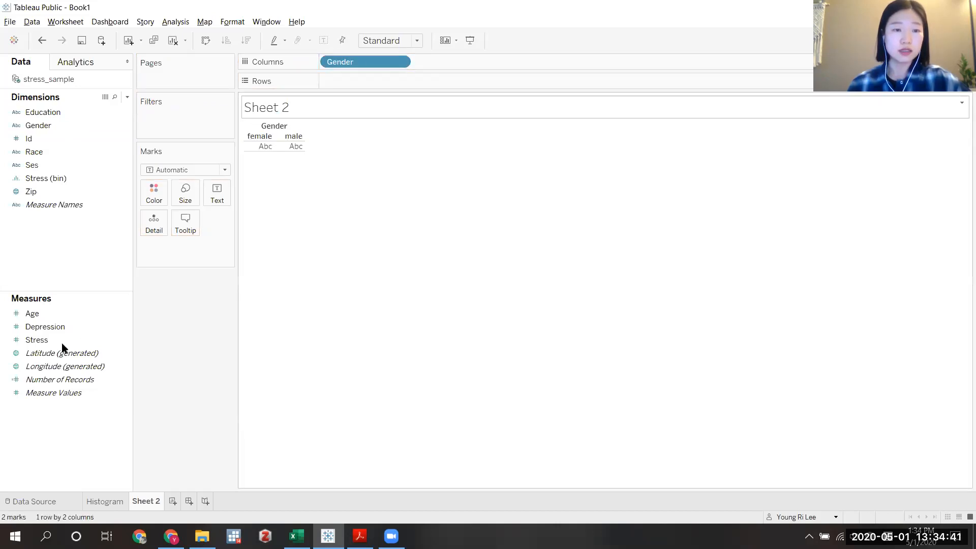
- Place the Stress measure on Rows and change its aggregation to Average
{"action": "left_click", "coordinate": [36, 341]}
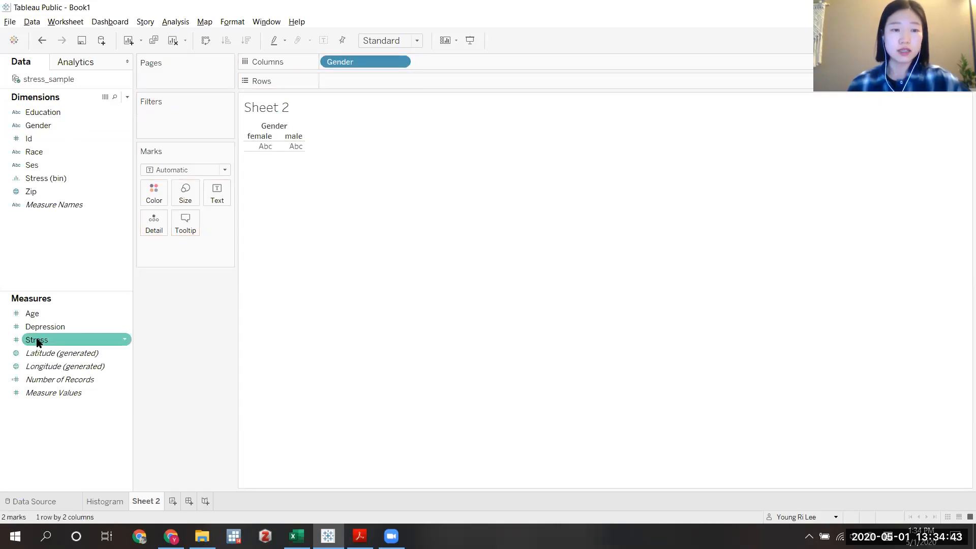
{"action": "left_click_drag", "start_coordinate": [36, 343], "coordinate": [341, 88]}
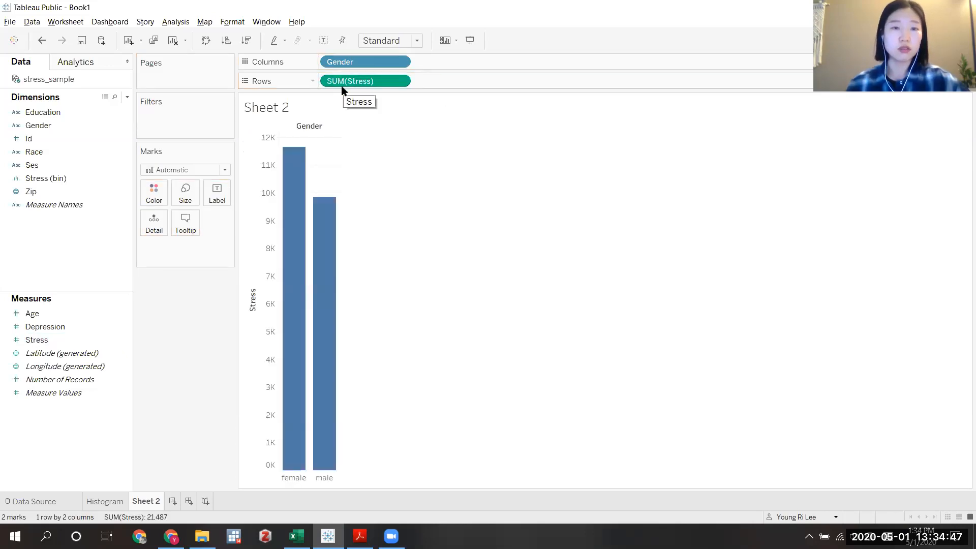
{"action": "left_click", "coordinate": [400, 82]}
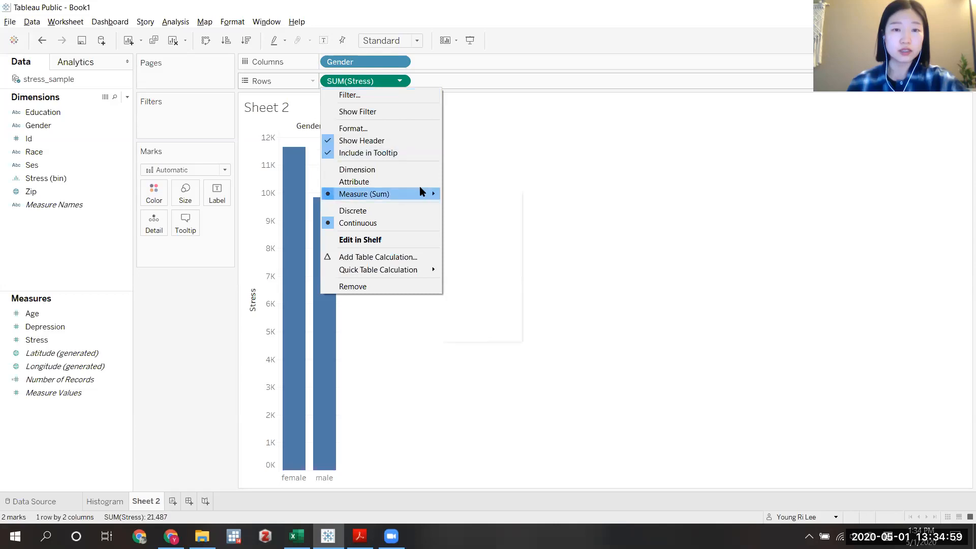
{"action": "mouse_move", "coordinate": [421, 193]}
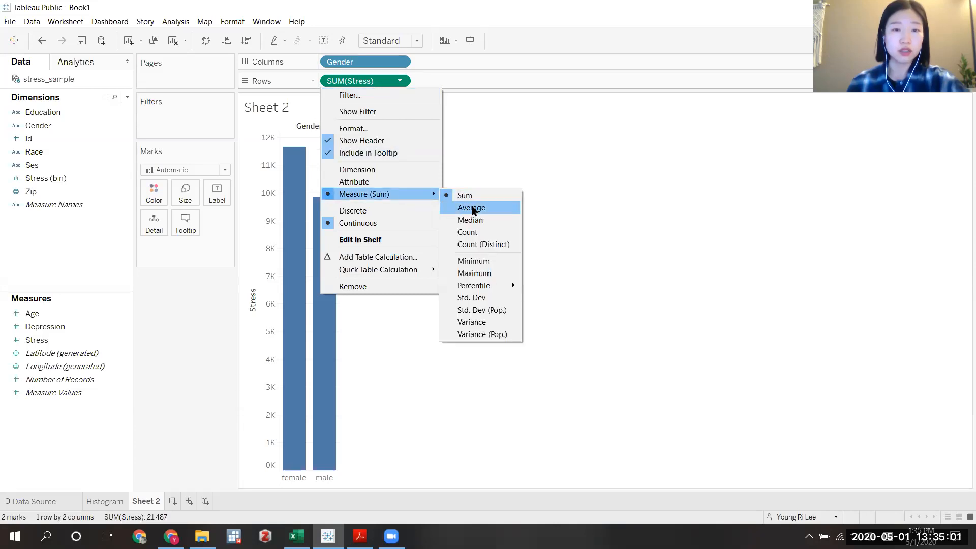
{"action": "left_click", "coordinate": [472, 209]}
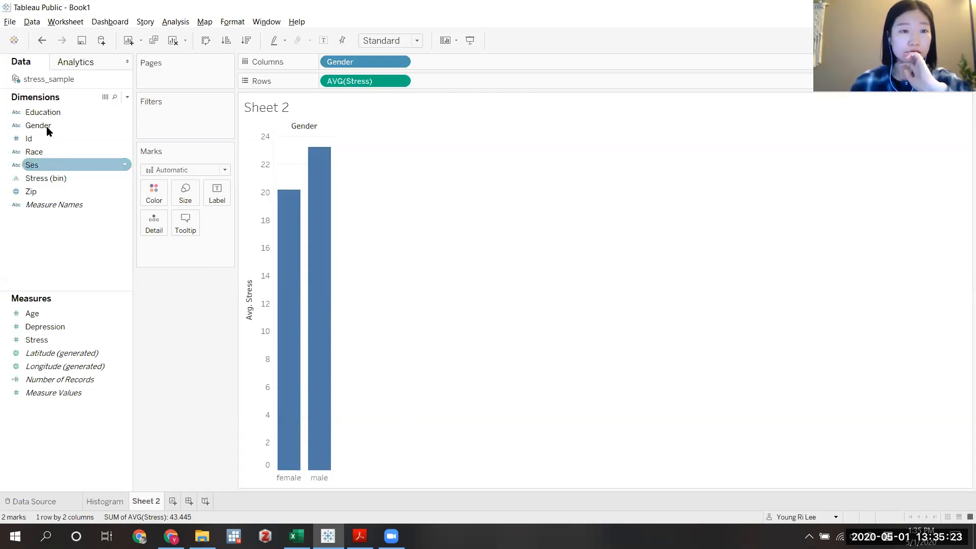
- Color the bars by Gender and assign yellow from the Automatic palette to female
{"action": "left_click_drag", "start_coordinate": [48, 126], "coordinate": [155, 196]}
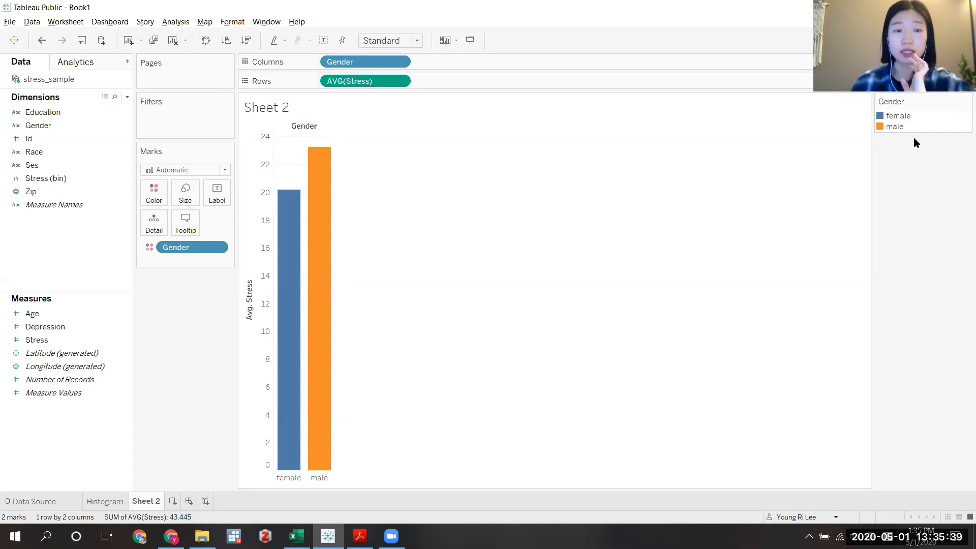
{"action": "double_click", "coordinate": [897, 116]}
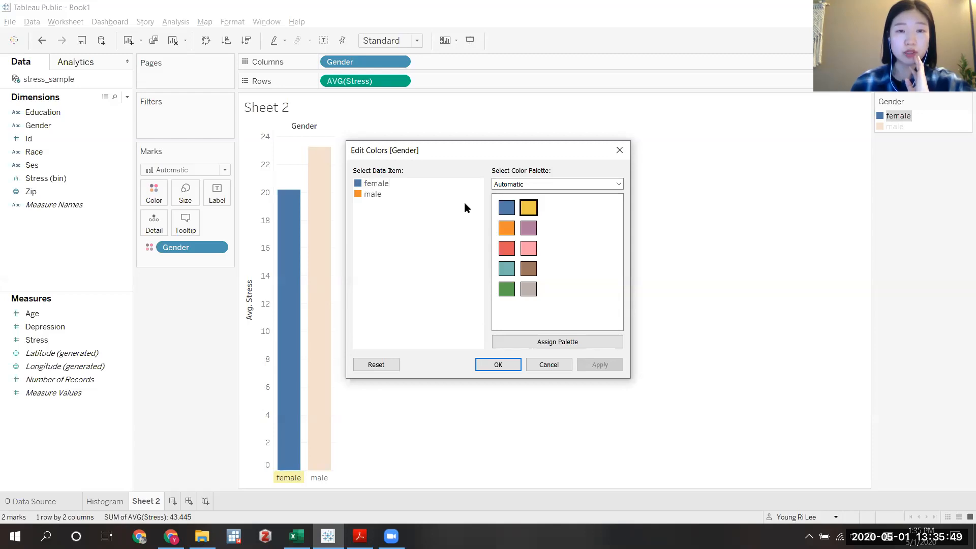
{"action": "left_click", "coordinate": [358, 184]}
{"action": "left_click", "coordinate": [530, 209]}
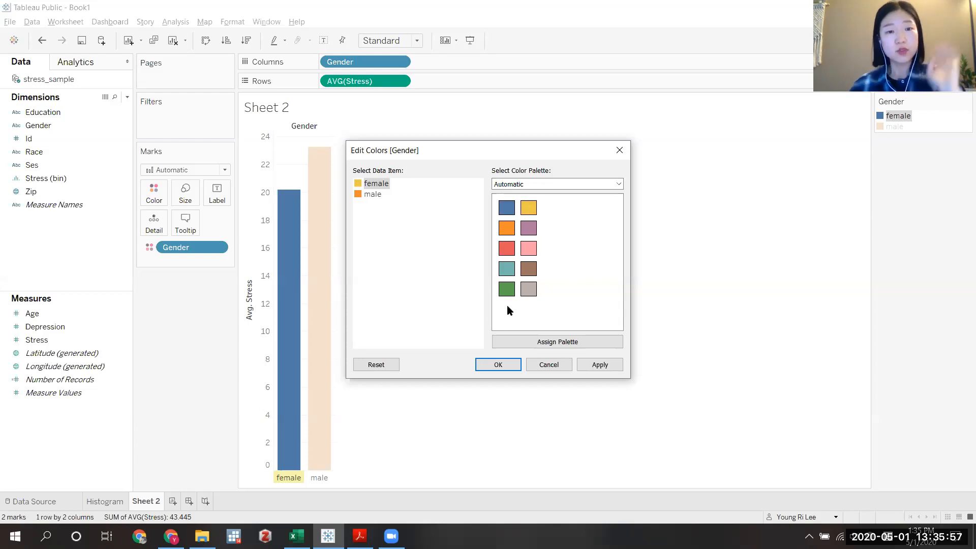
{"action": "left_click", "coordinate": [618, 185]}
{"action": "scroll", "coordinate": [619, 268], "scroll_direction": "down", "scroll_amount": 1}
{"action": "left_click_drag", "start_coordinate": [619, 268], "coordinate": [627, 191]}
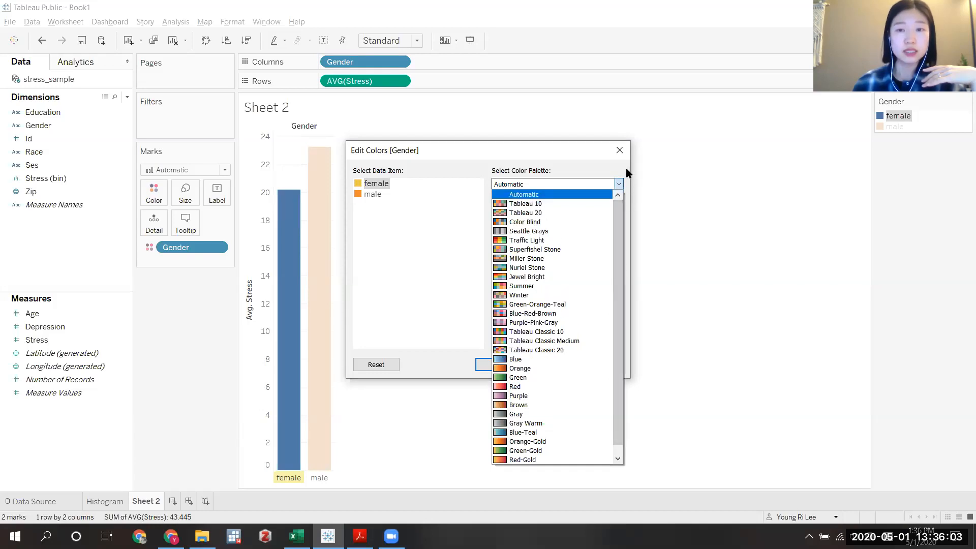
{"action": "left_click", "coordinate": [626, 168]}
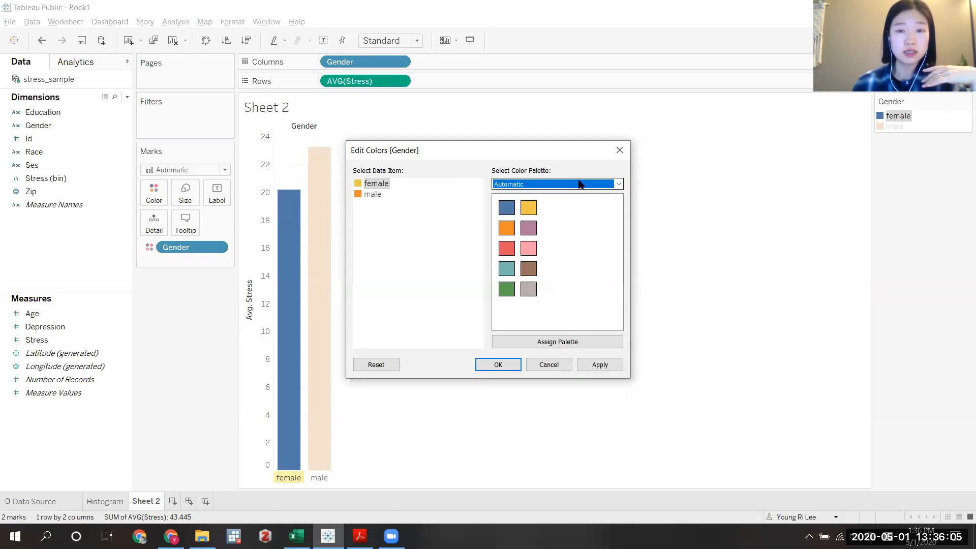
{"action": "left_click", "coordinate": [608, 365]}
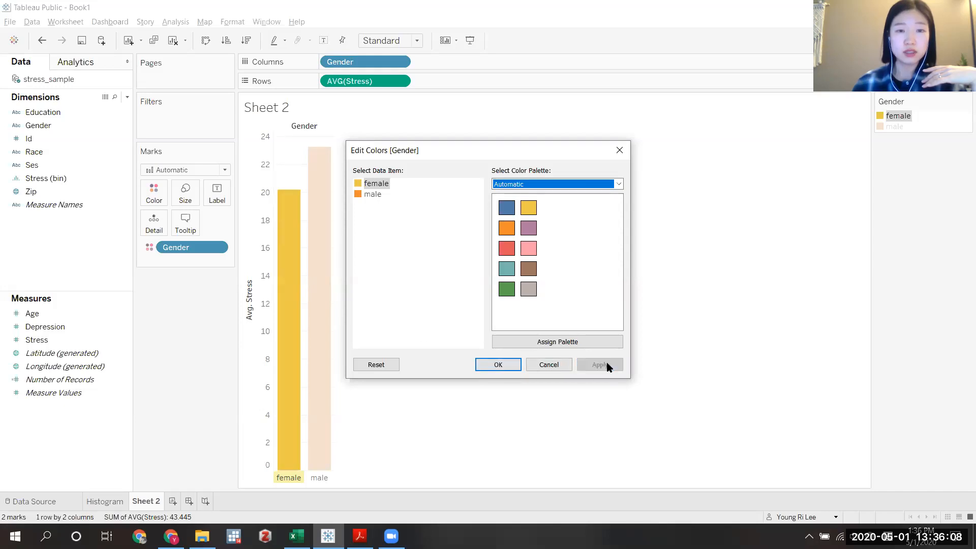
{"action": "left_click", "coordinate": [554, 366]}
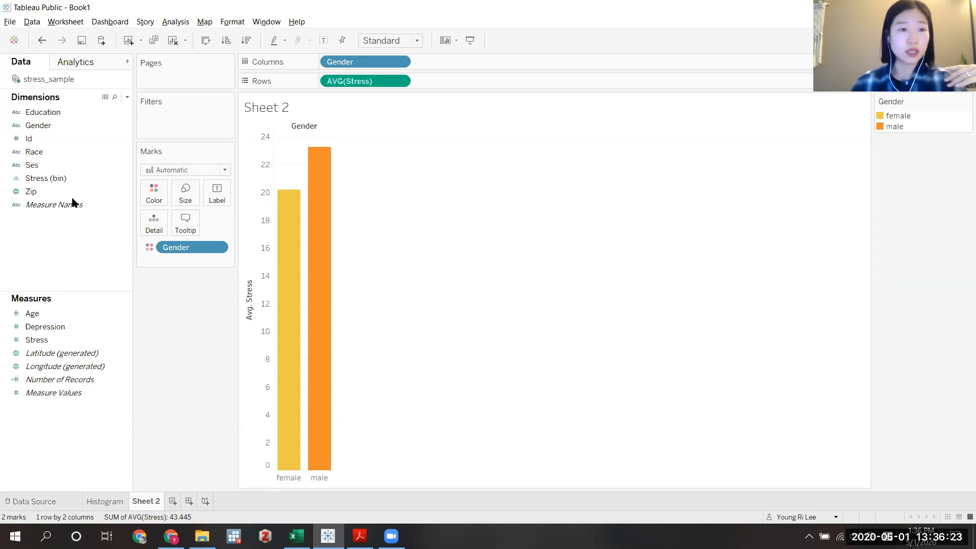
- Add the Ses dimension to Columns and reorder the fields so that Gender comes after Ses
{"action": "left_click_drag", "start_coordinate": [31, 165], "coordinate": [431, 58]}
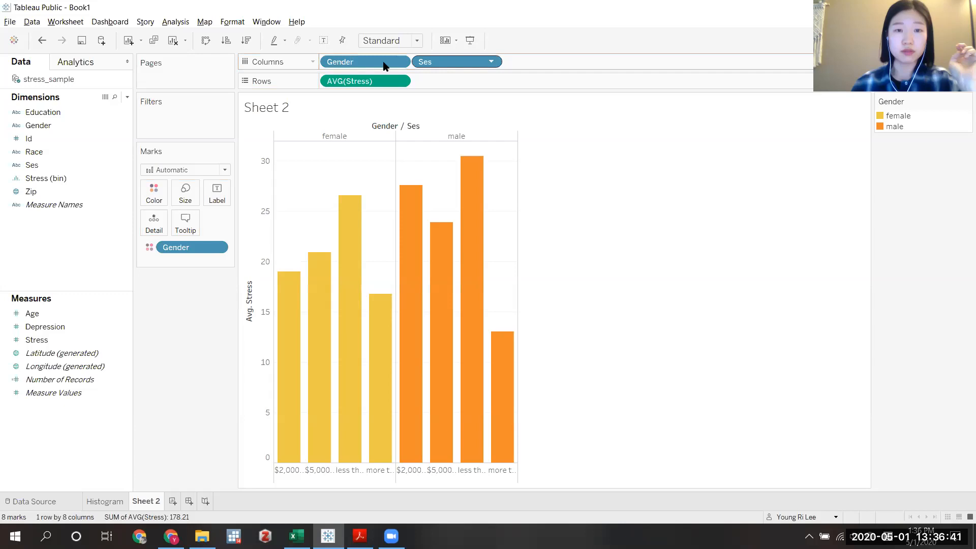
{"action": "left_click_drag", "start_coordinate": [352, 65], "coordinate": [593, 63]}
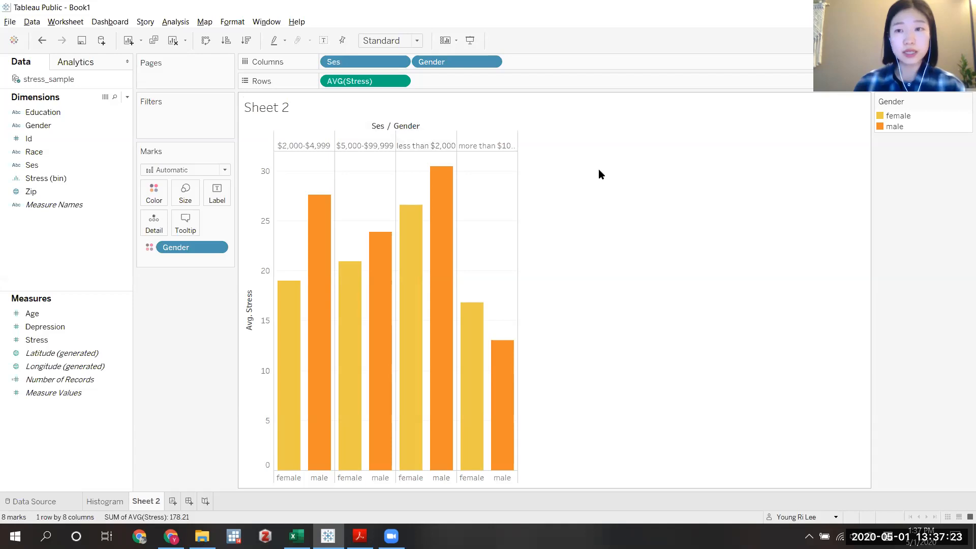
- Sort the Ses categories manually, moving "less than $2,000" to the first place
{"action": "left_click", "coordinate": [400, 62]}
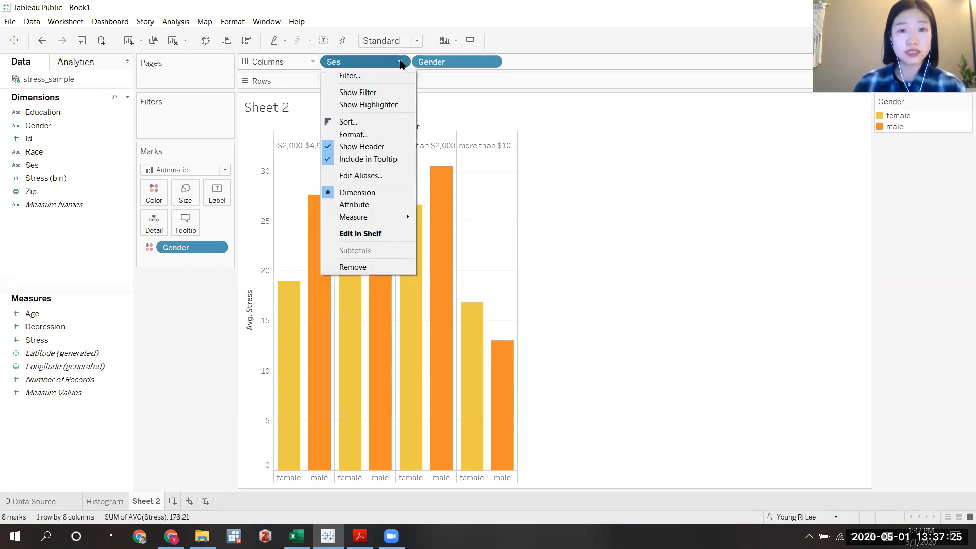
{"action": "left_click", "coordinate": [354, 123]}
{"action": "left_click_drag", "start_coordinate": [473, 183], "coordinate": [613, 118]}
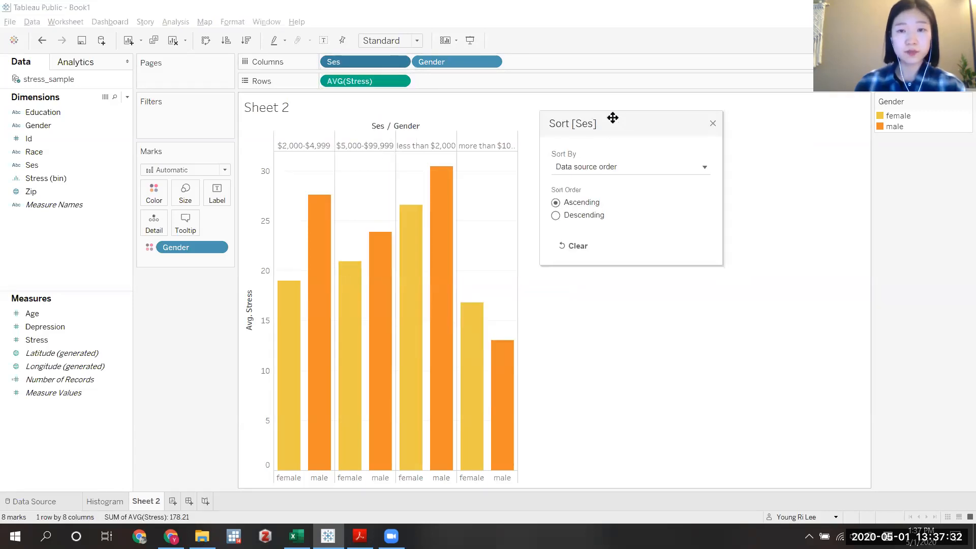
{"action": "left_click", "coordinate": [602, 172]}
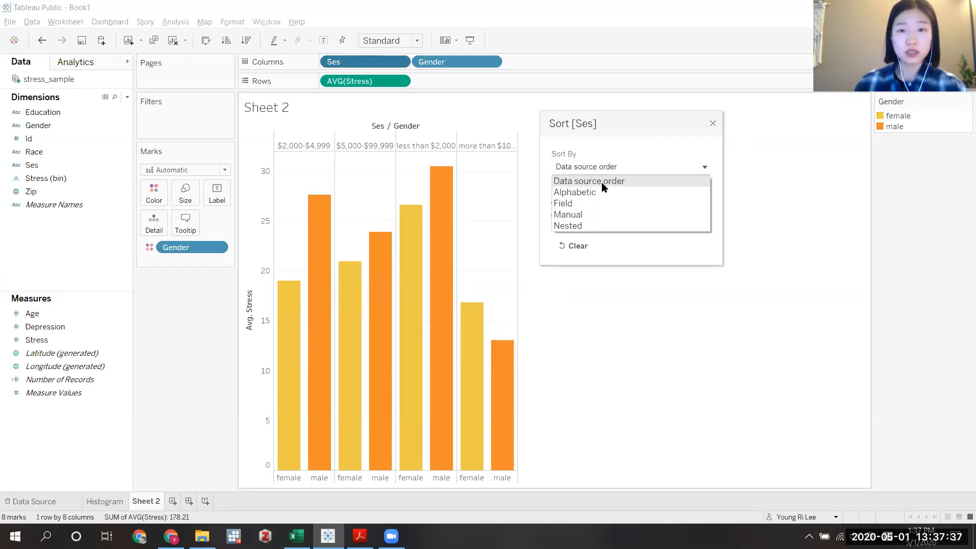
{"action": "left_click", "coordinate": [592, 219]}
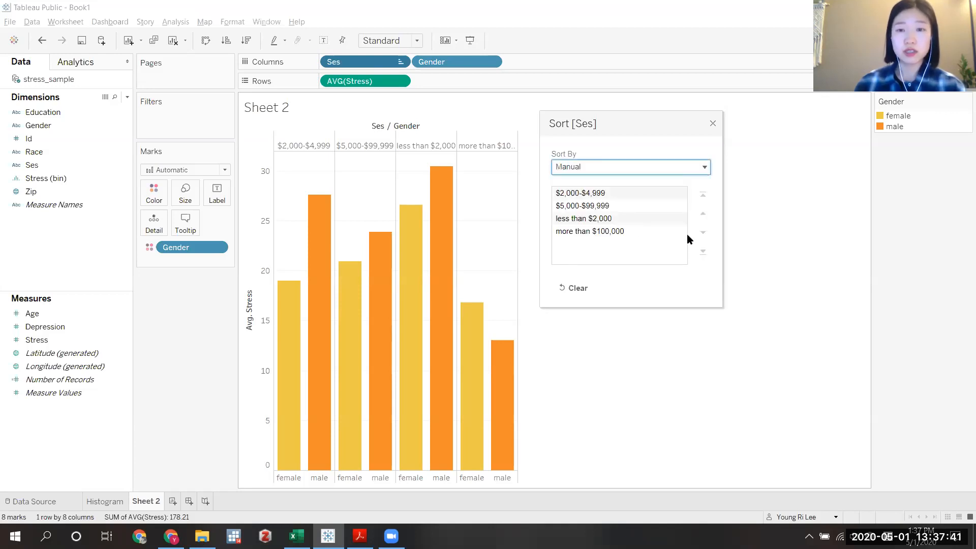
{"action": "left_click", "coordinate": [613, 219]}
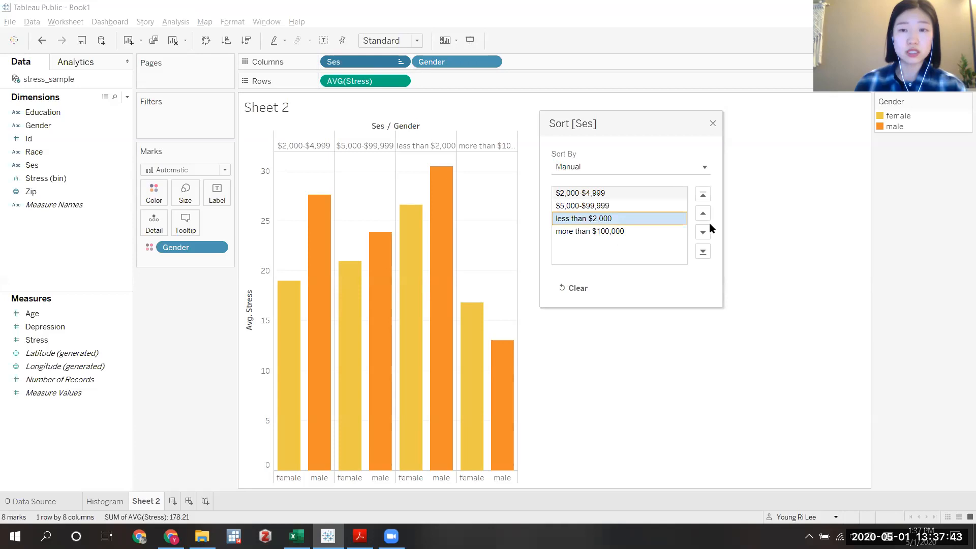
{"action": "left_click", "coordinate": [705, 195]}
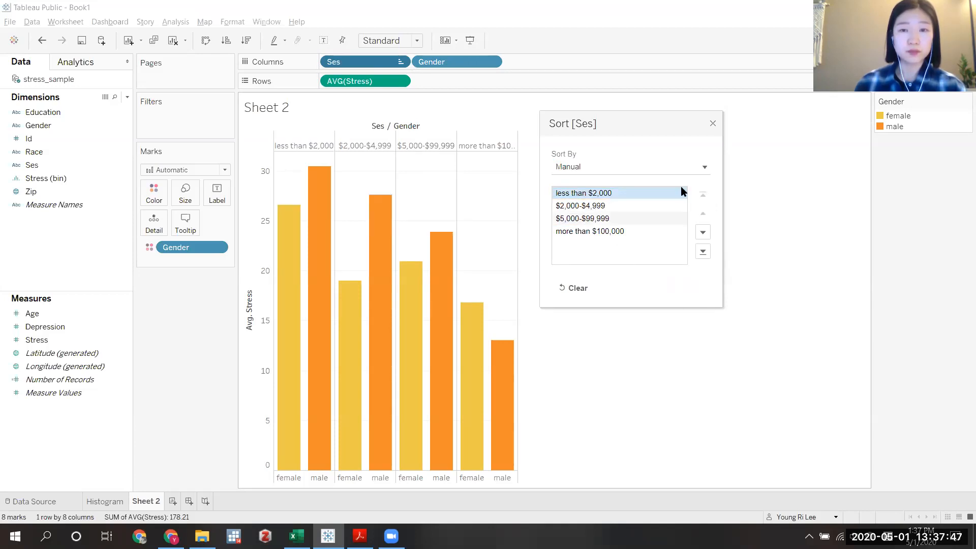
{"action": "left_click", "coordinate": [713, 125]}
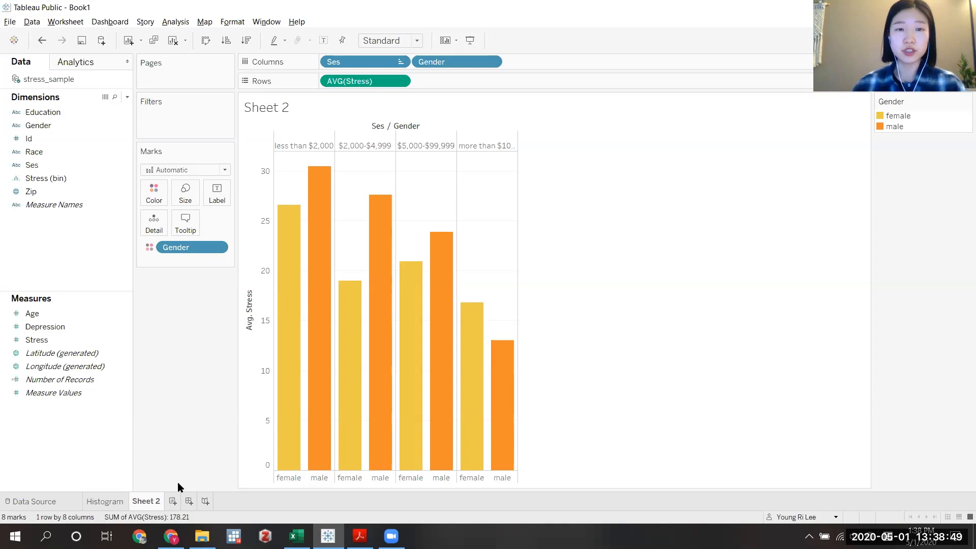
- Rename the Sheet 2 worksheet as Bar1
{"action": "right_click", "coordinate": [147, 500]}
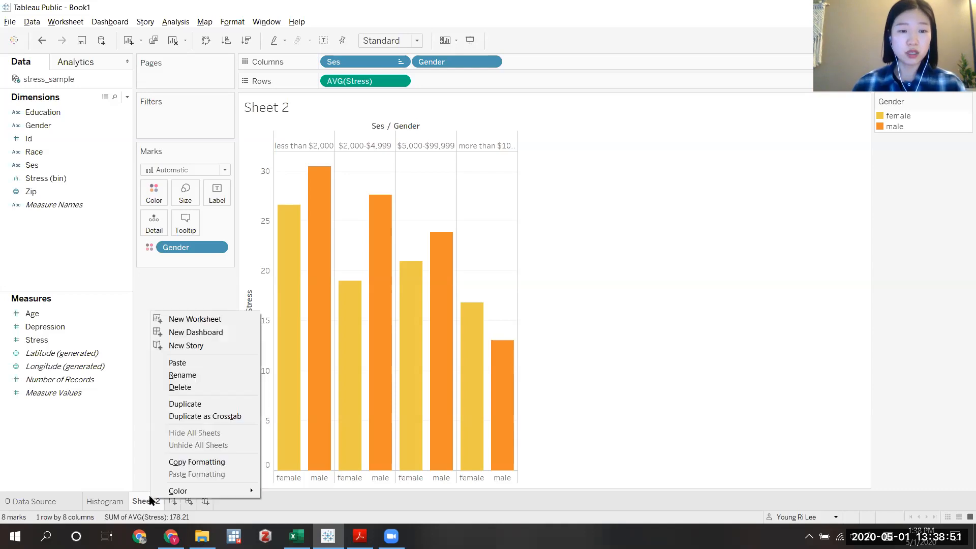
{"action": "left_click", "coordinate": [182, 376]}
{"action": "type", "text": "Bar"}
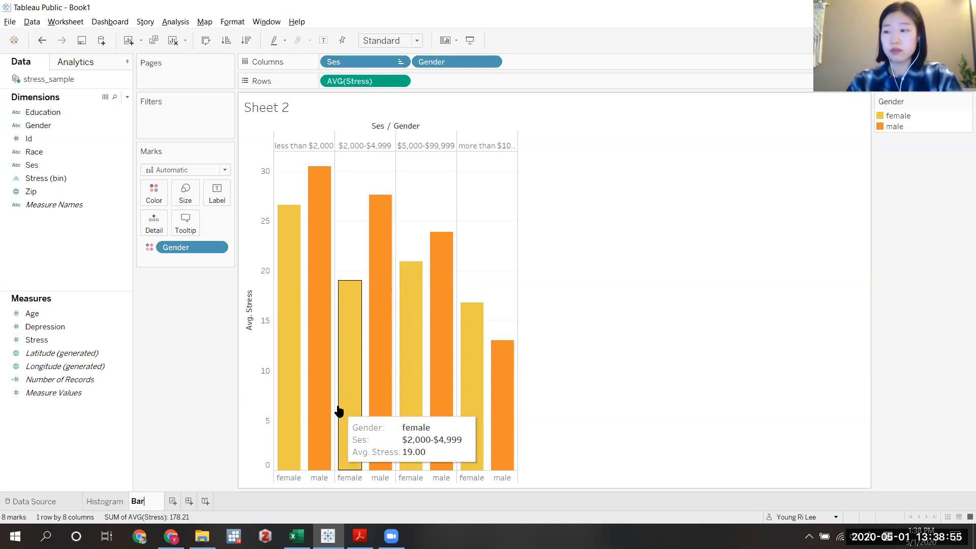
{"action": "type", "text": "1"}
{"action": "key", "text": "Return"}
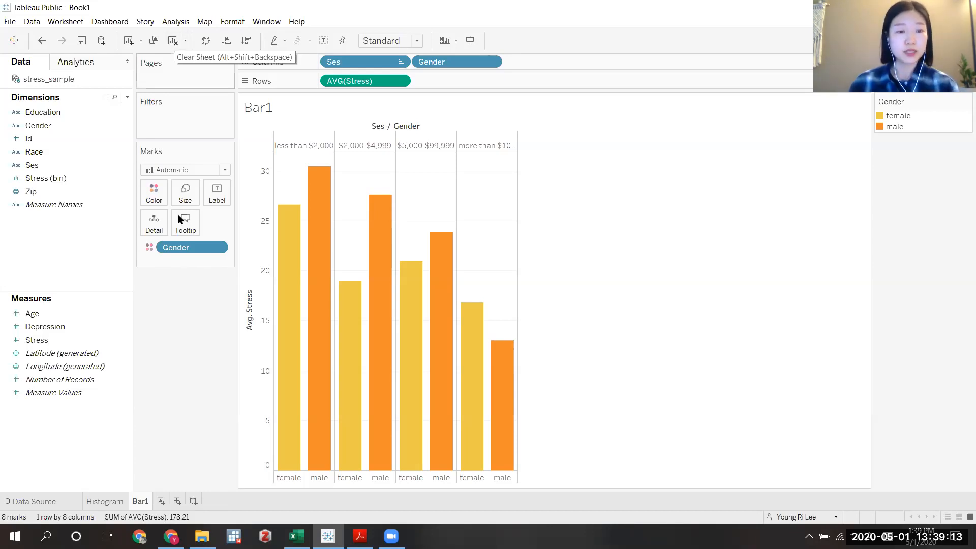
- Create a new worksheet and build a horizontal bar chart of Stress from the Education, Gender and Stress fields
{"action": "left_click", "coordinate": [161, 502]}
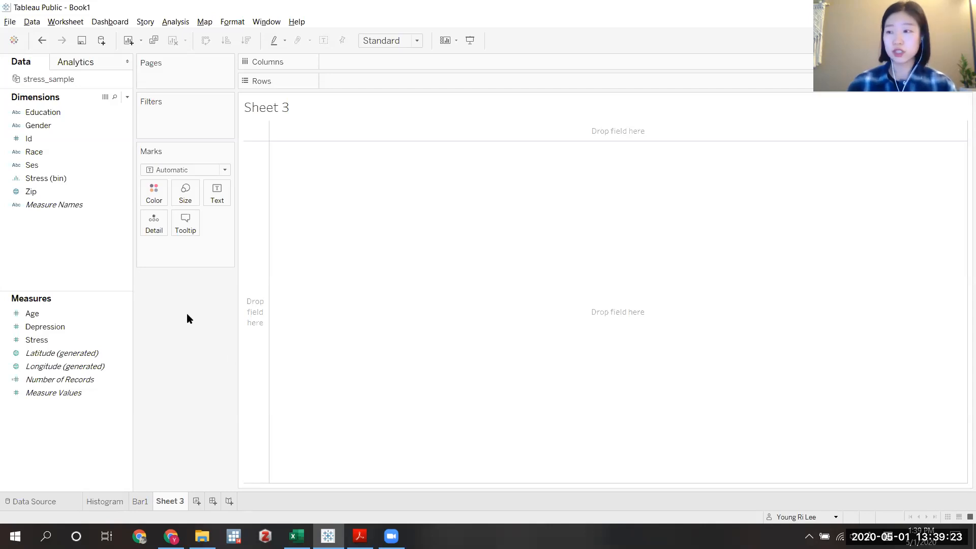
{"action": "left_click", "coordinate": [50, 130]}
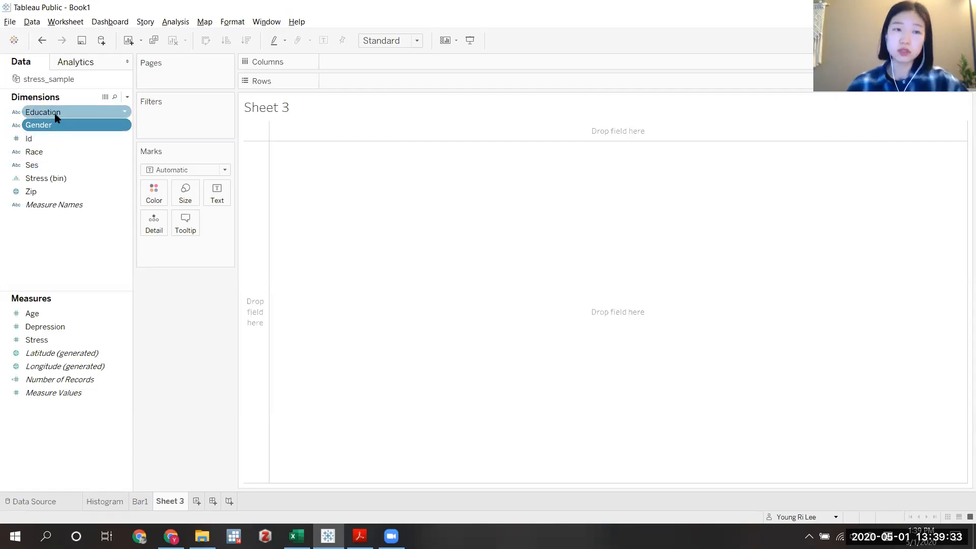
{"action": "left_click", "coordinate": [54, 112], "text": "ctrl"}
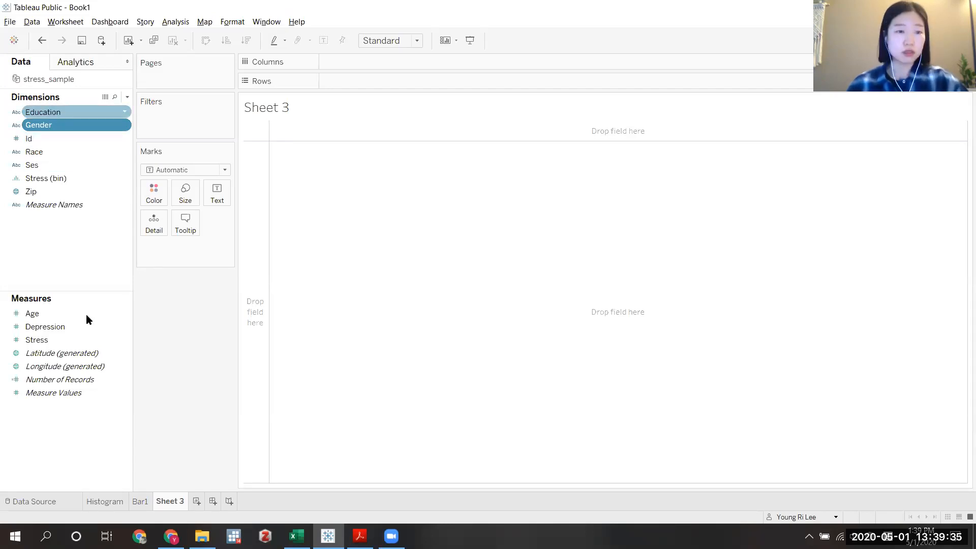
{"action": "left_click", "coordinate": [70, 339], "text": "ctrl"}
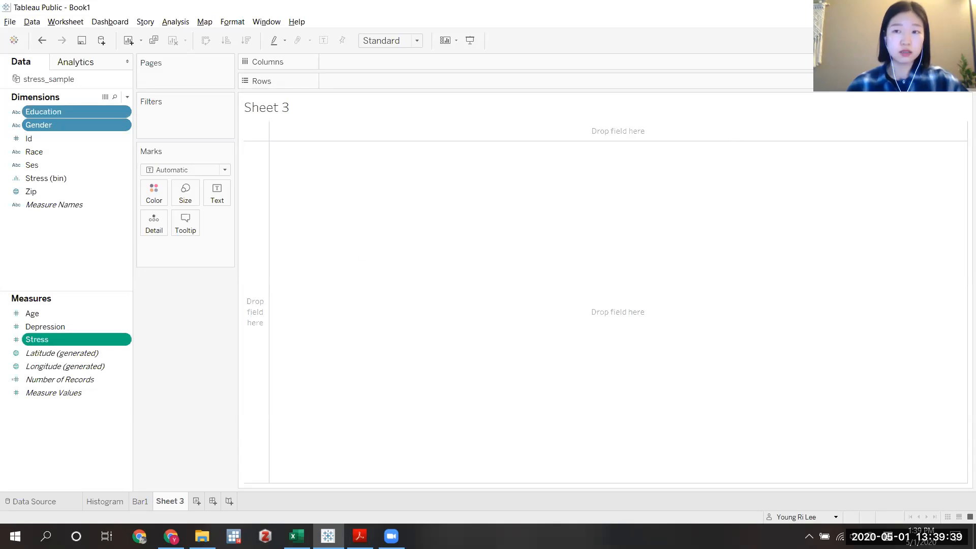
{"action": "left_click", "coordinate": [948, 40]}
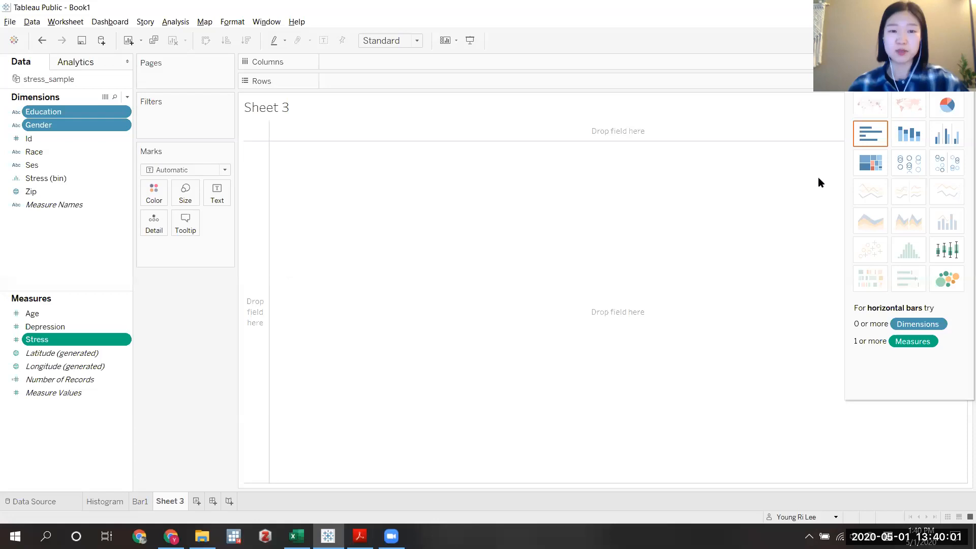
{"action": "left_click", "coordinate": [876, 142]}
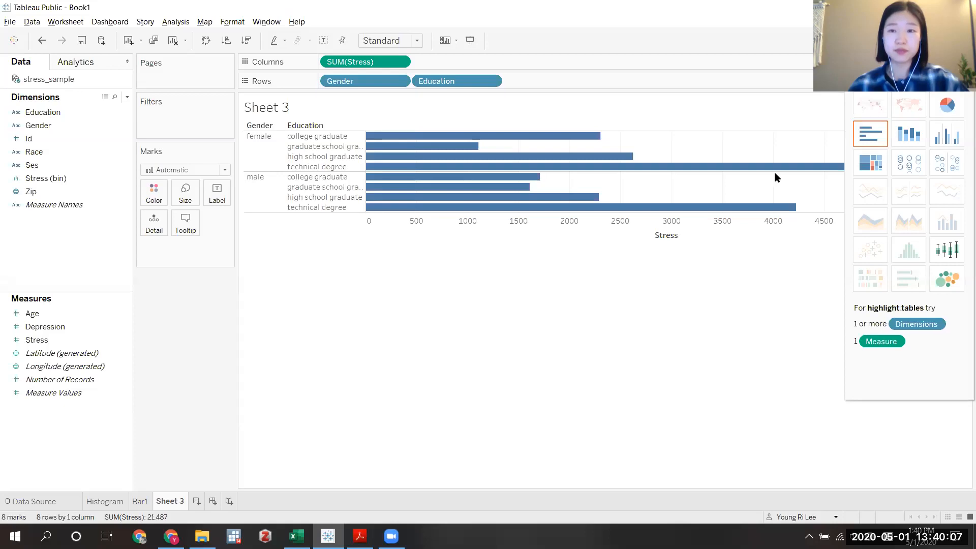
{"action": "left_click", "coordinate": [690, 316]}
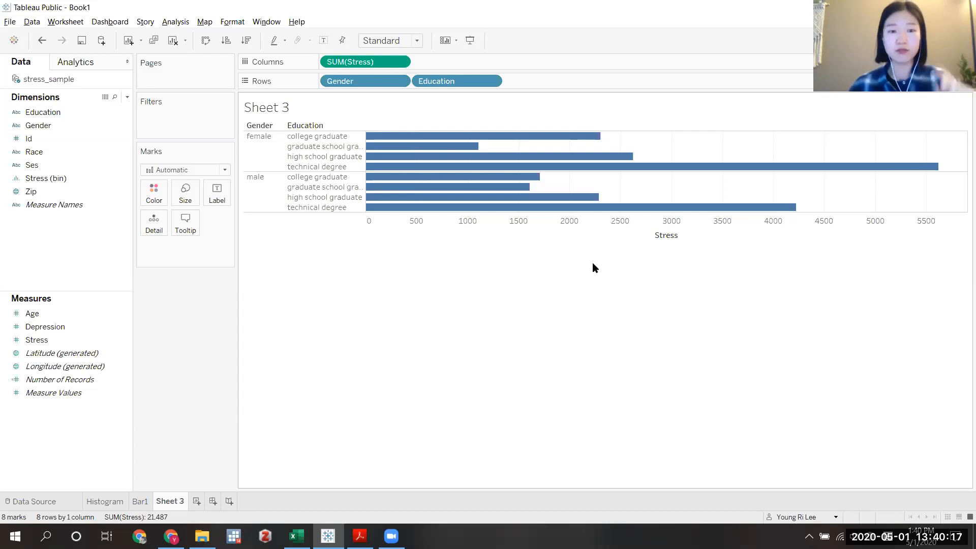
- Swap the chart's rows and columns, and swap them back to the horizontal layout
{"action": "left_click", "coordinate": [205, 42]}
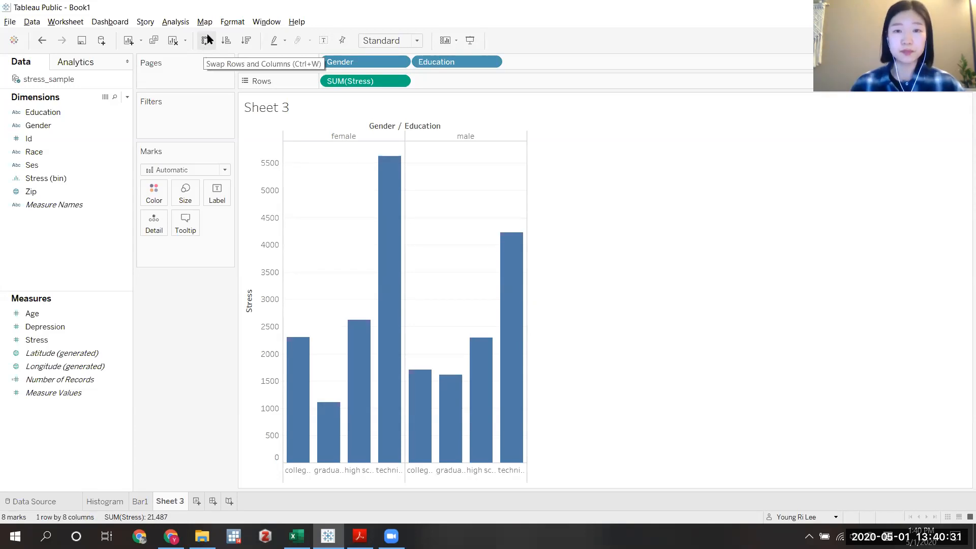
{"action": "left_click", "coordinate": [205, 40]}
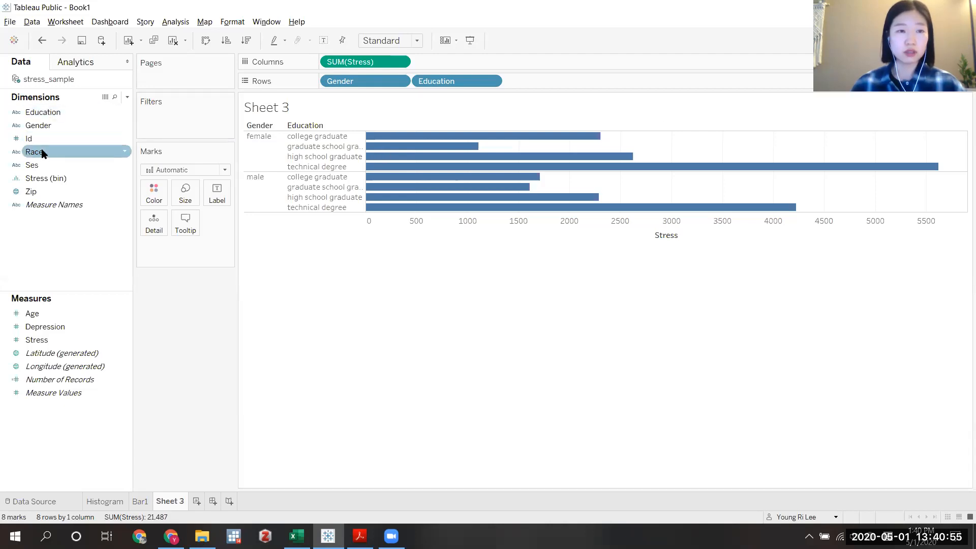
- Add the Race dimension to Columns ahead of Stress and change the Stress aggregation to Average
{"action": "left_click_drag", "start_coordinate": [42, 153], "coordinate": [328, 62]}
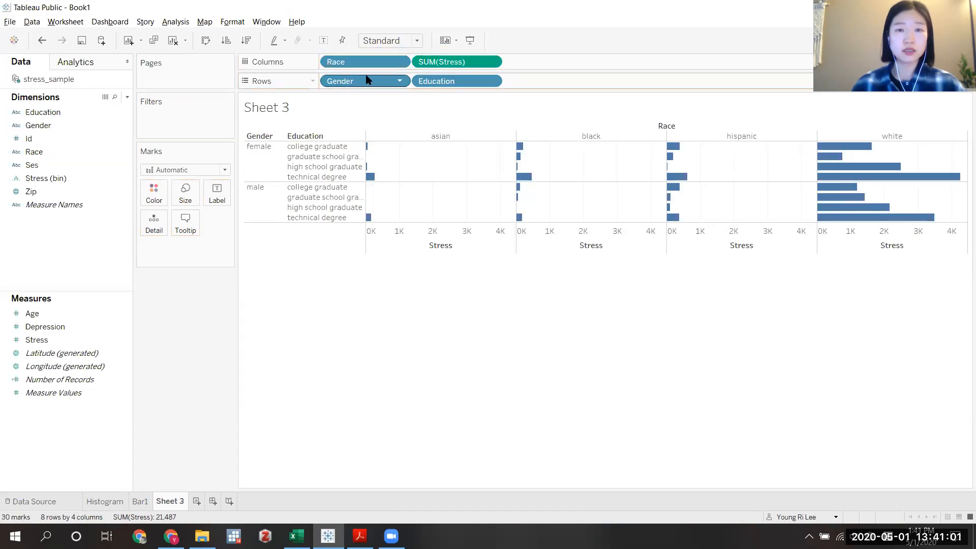
{"action": "left_click", "coordinate": [491, 63]}
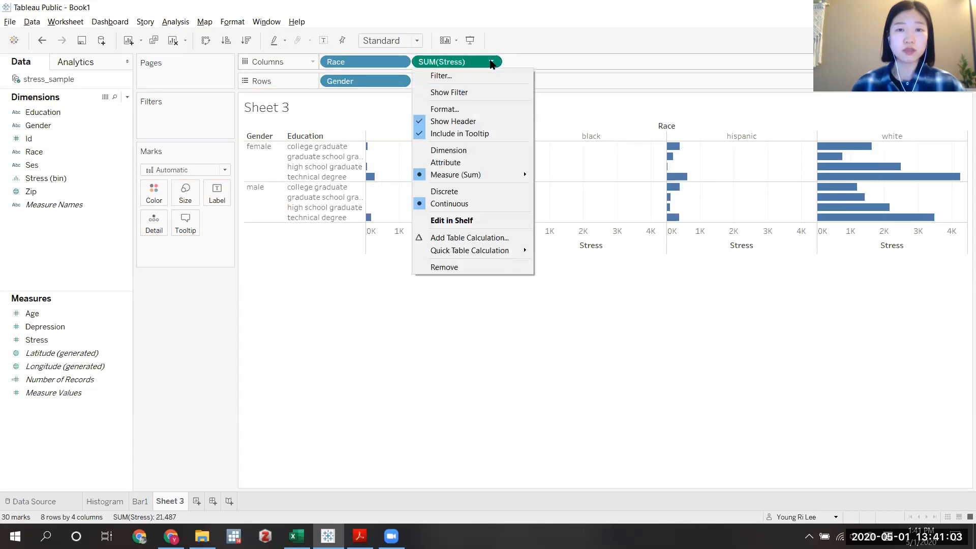
{"action": "mouse_move", "coordinate": [493, 176]}
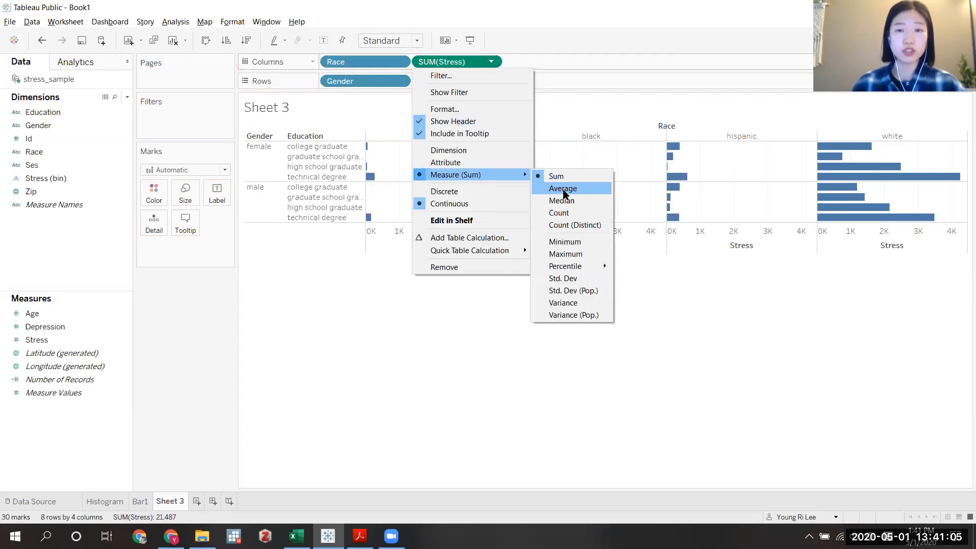
{"action": "left_click", "coordinate": [563, 189]}
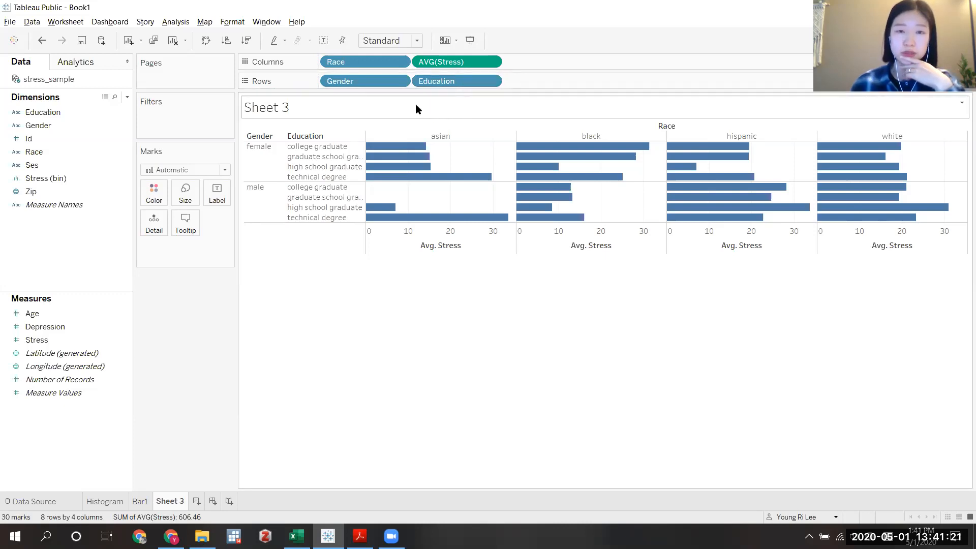
- Color the bars by the Race dimension
{"action": "mouse_move", "coordinate": [359, 63]}
{"action": "left_mouse_down"}
{"action": "mouse_move", "coordinate": [592, 62]}
{"action": "mouse_move", "coordinate": [359, 64]}
{"action": "left_mouse_up"}
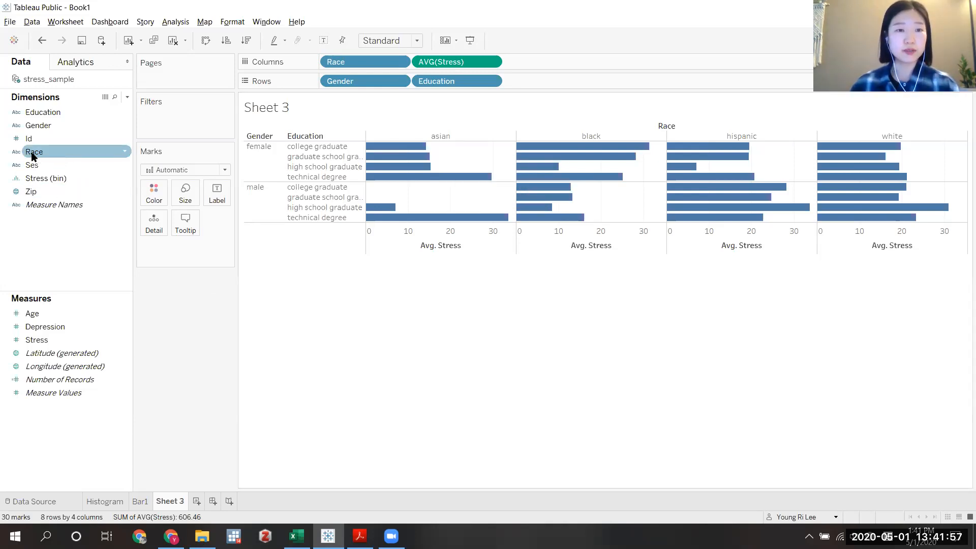
{"action": "left_click", "coordinate": [56, 152]}
{"action": "left_click_drag", "start_coordinate": [56, 156], "coordinate": [153, 197]}
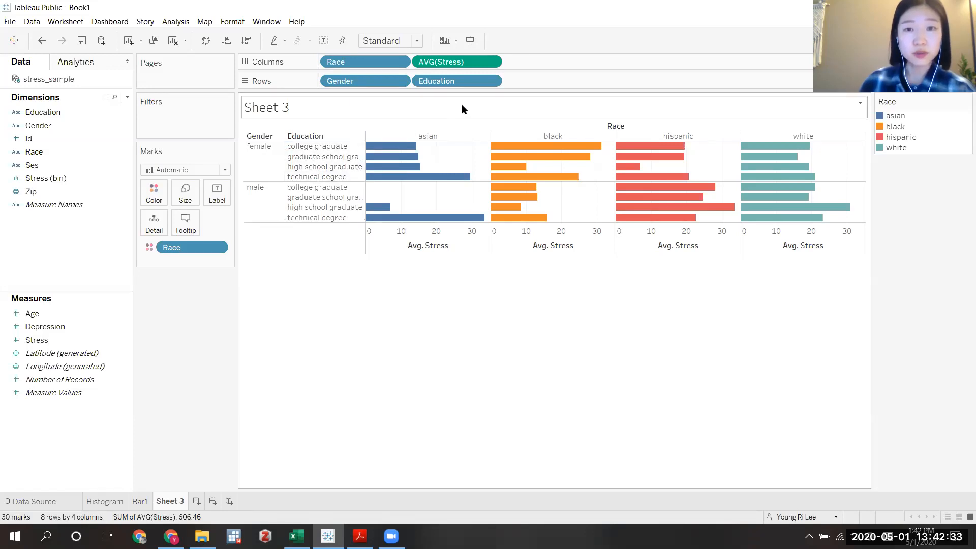
- Sort Education manually in the order high school graduate, technical degree, college graduate, graduate school graduate
{"action": "left_click", "coordinate": [491, 82]}
{"action": "left_click", "coordinate": [460, 144]}
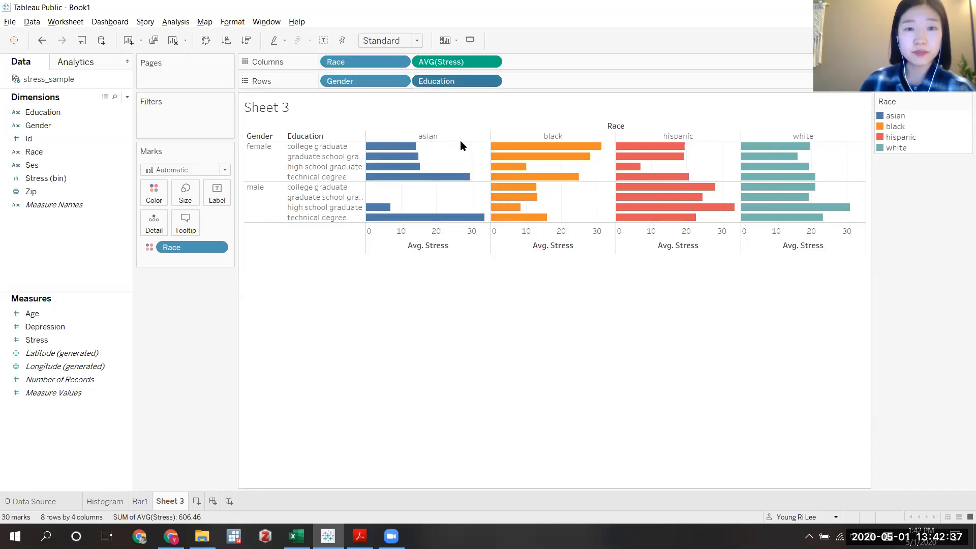
{"action": "left_click", "coordinate": [496, 228]}
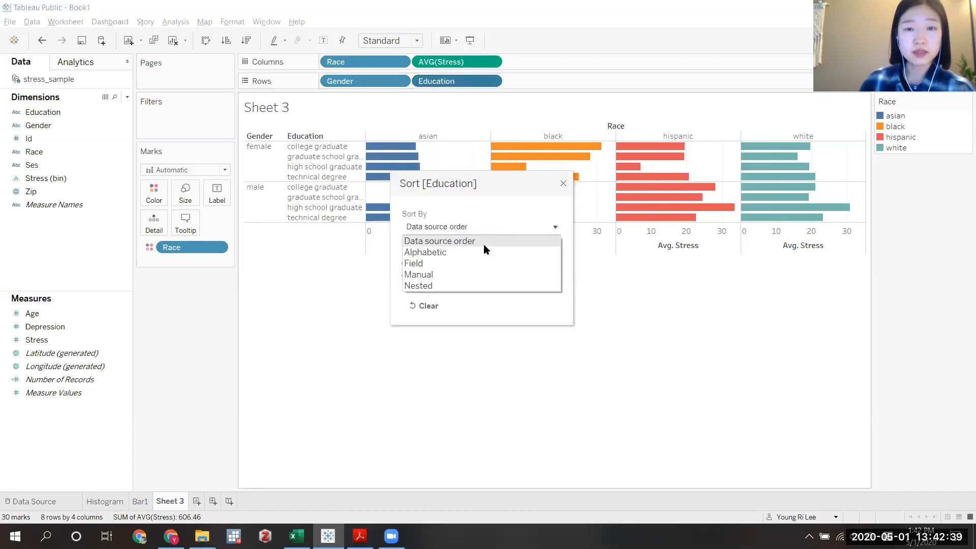
{"action": "left_click", "coordinate": [477, 276]}
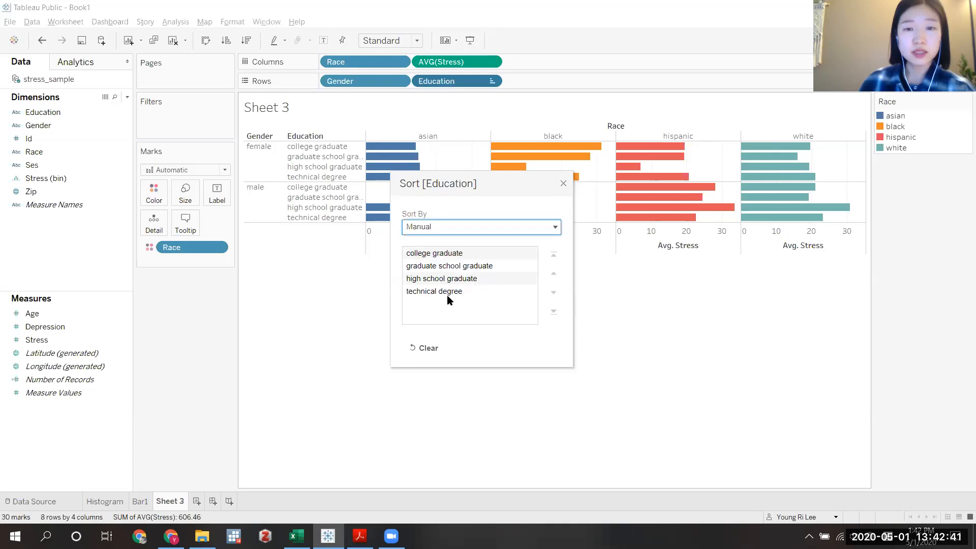
{"action": "left_click", "coordinate": [447, 278]}
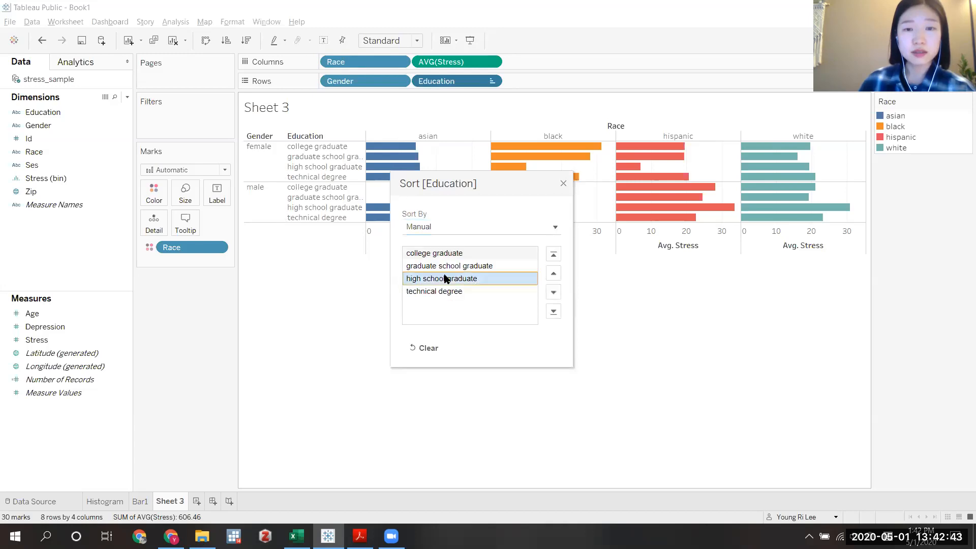
{"action": "left_click", "coordinate": [555, 257]}
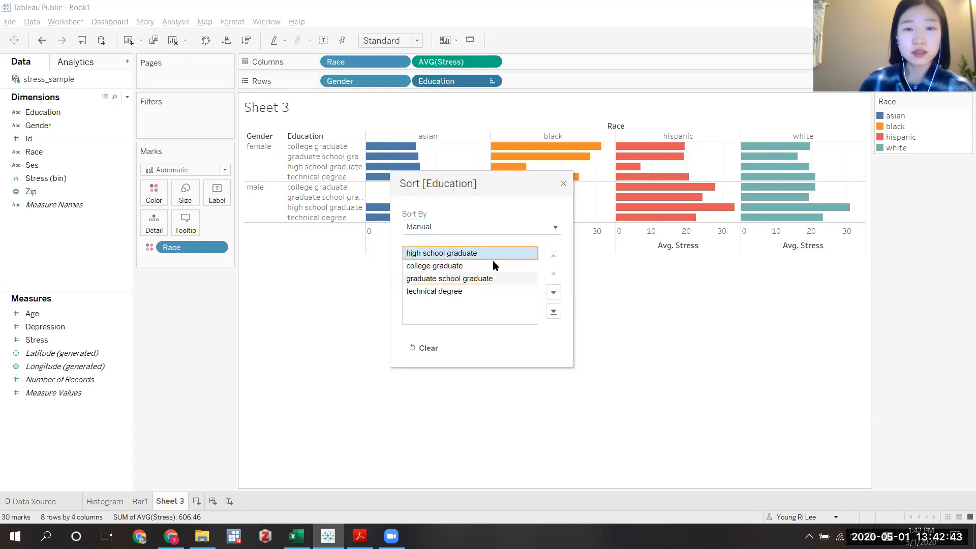
{"action": "left_click", "coordinate": [469, 292]}
{"action": "left_click", "coordinate": [553, 273]}
{"action": "left_click", "coordinate": [554, 273]}
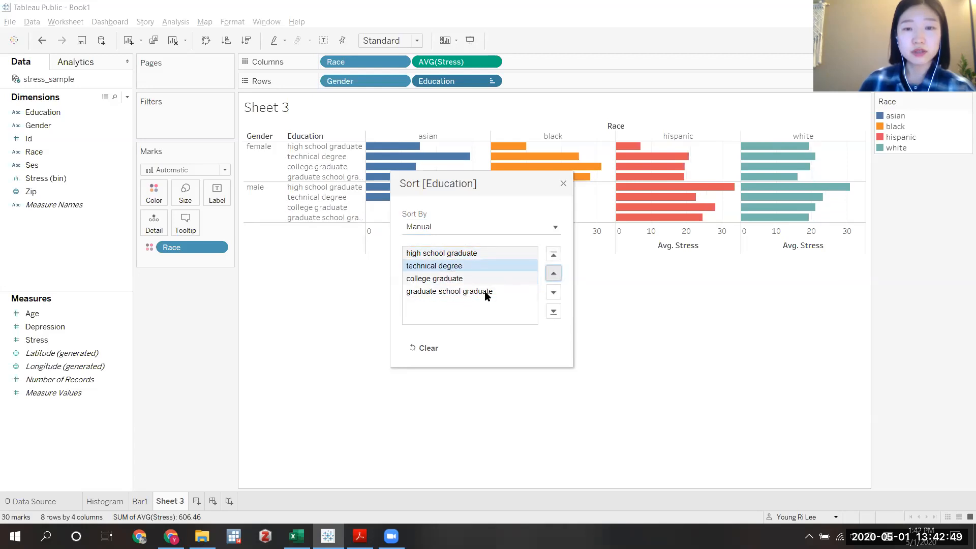
{"action": "left_click", "coordinate": [562, 183]}
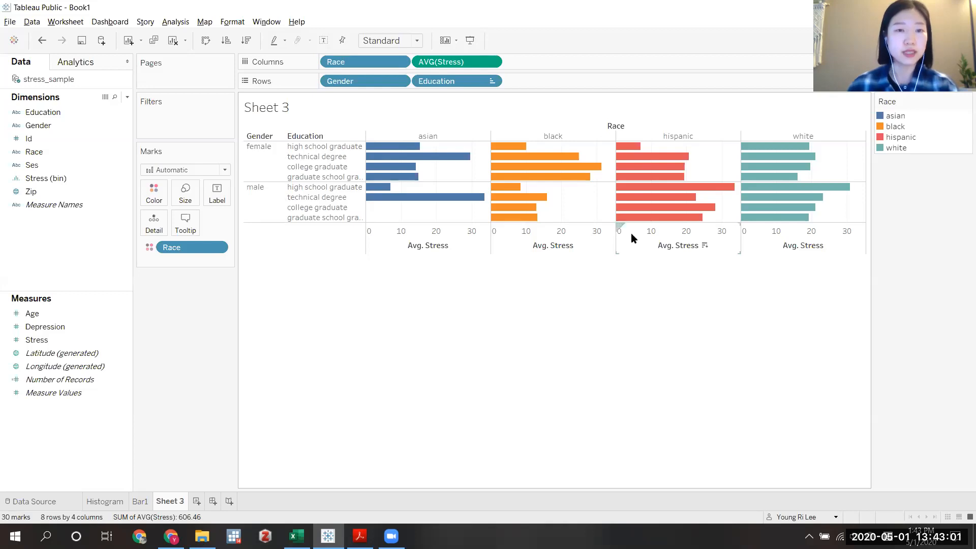
- Rename the Sheet 3 worksheet as Bar2
{"action": "right_click", "coordinate": [168, 501]}
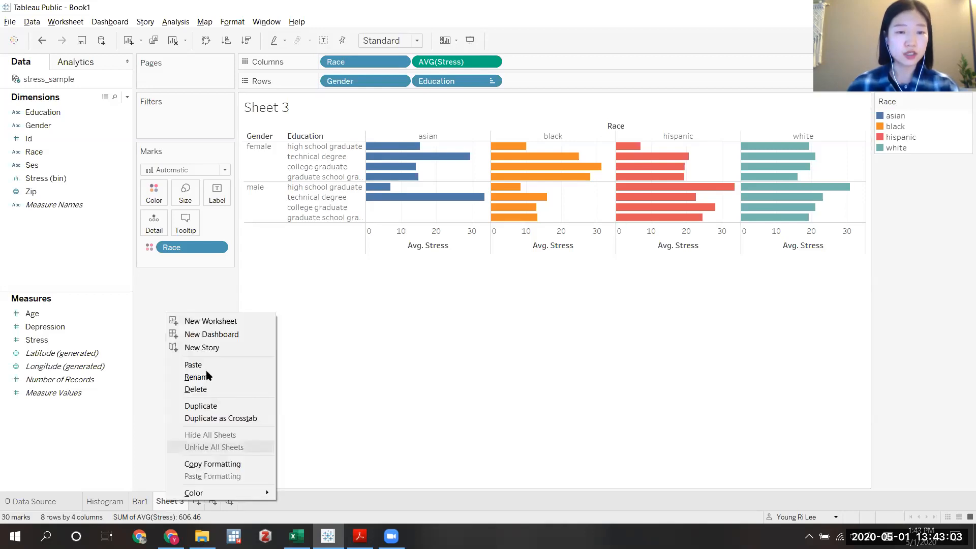
{"action": "left_click", "coordinate": [198, 377]}
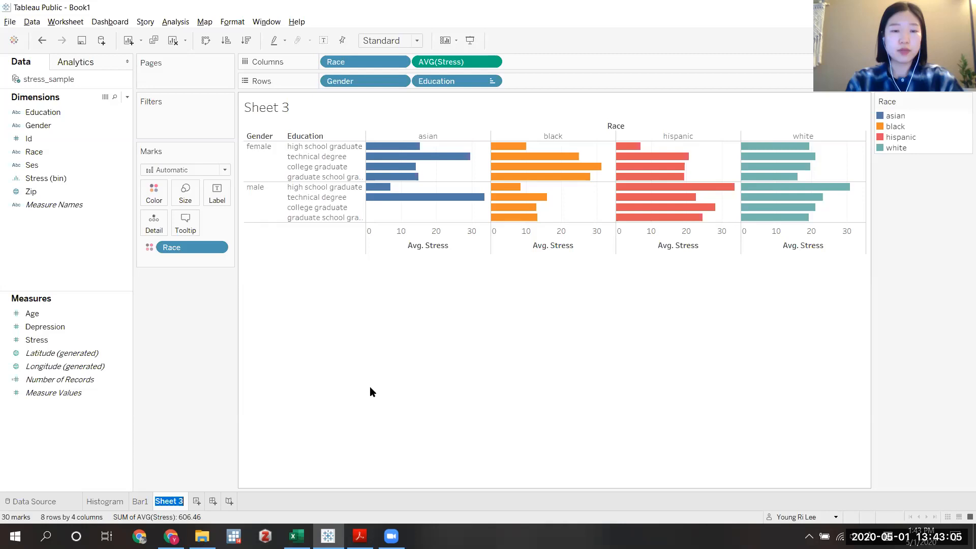
{"action": "type", "text": "Bar2"}
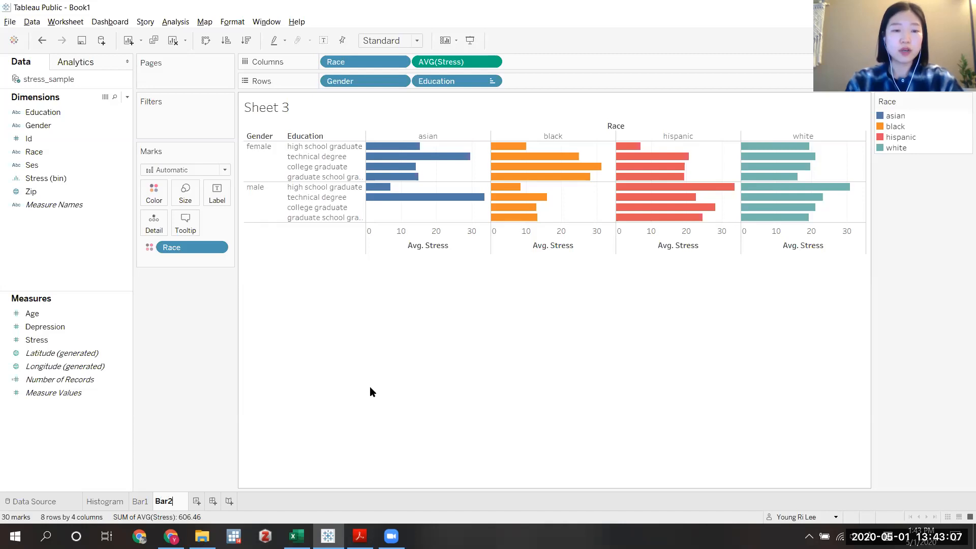
{"action": "key", "text": "Return"}
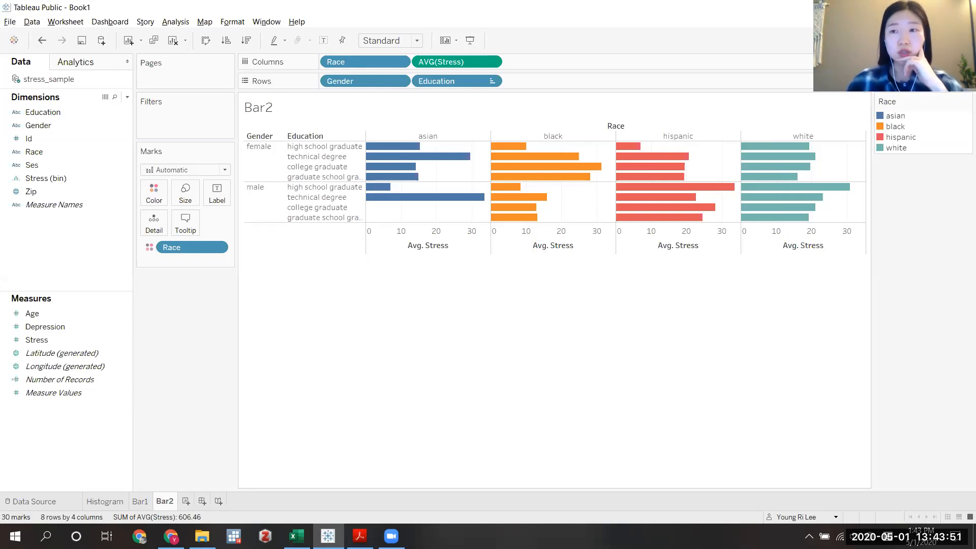
- Display the available chart types, then switch to the slides in Adobe Acrobat Reader and view the box and whisker plot exercise in full screen
{"action": "left_click", "coordinate": [949, 40]}
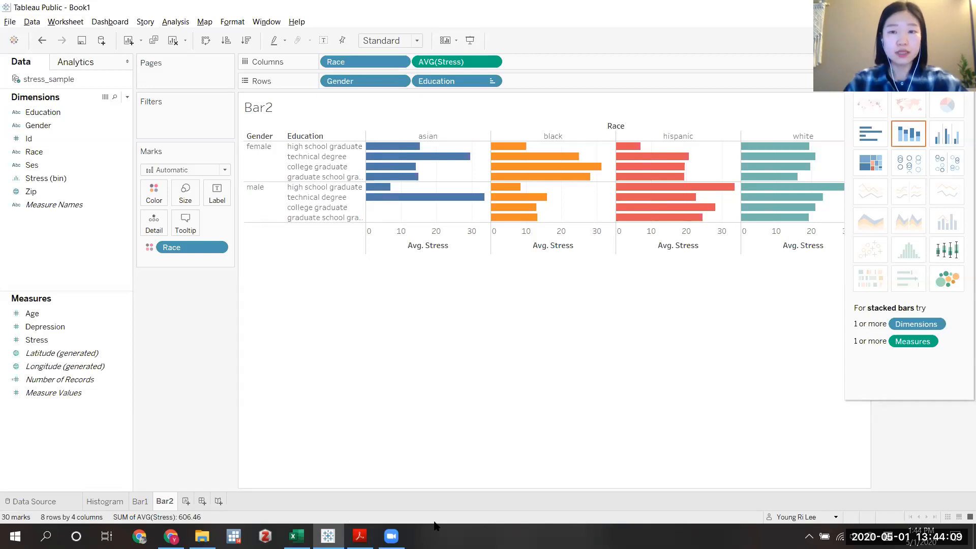
{"action": "key", "text": "alt+Tab"}
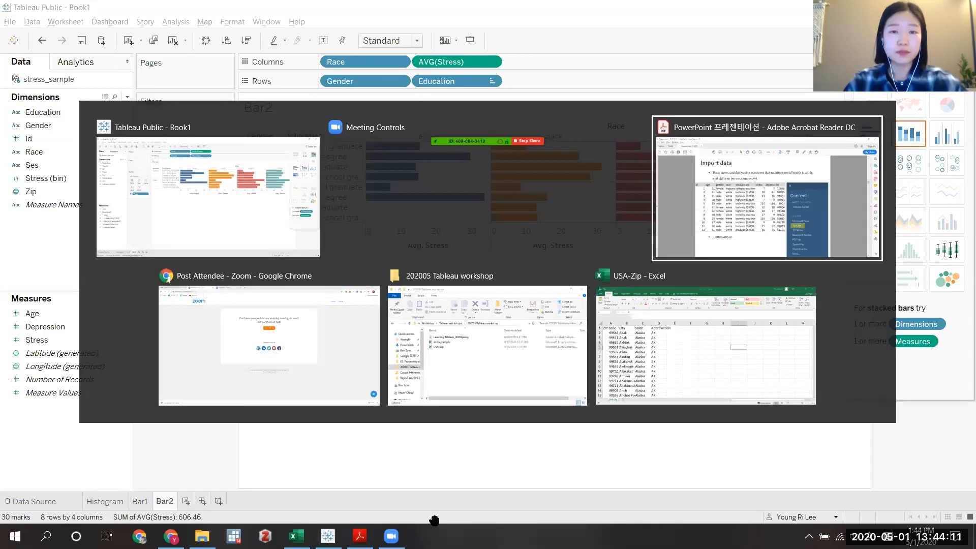
{"action": "scroll", "coordinate": [559, 448], "scroll_direction": "down", "scroll_amount": 5}
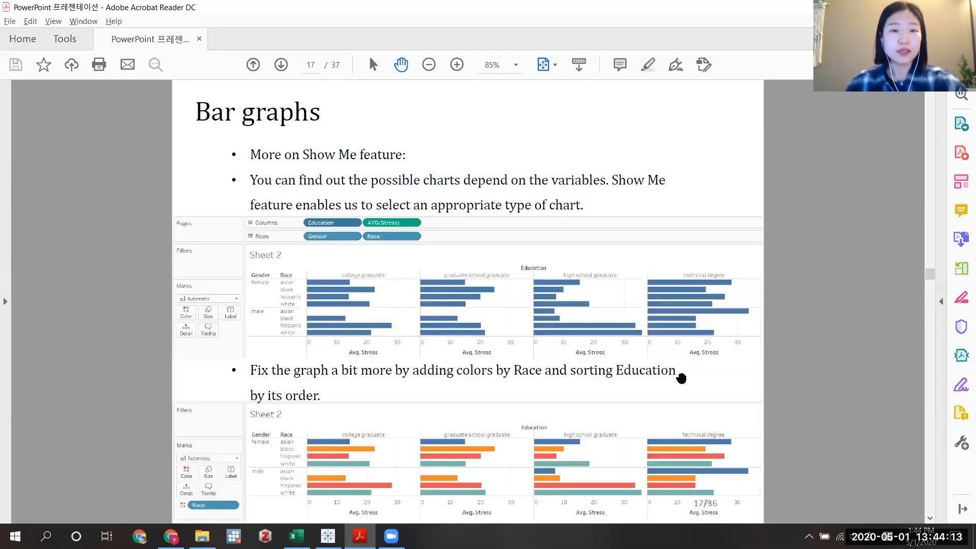
{"action": "scroll", "coordinate": [229, 385], "scroll_direction": "down", "scroll_amount": 3}
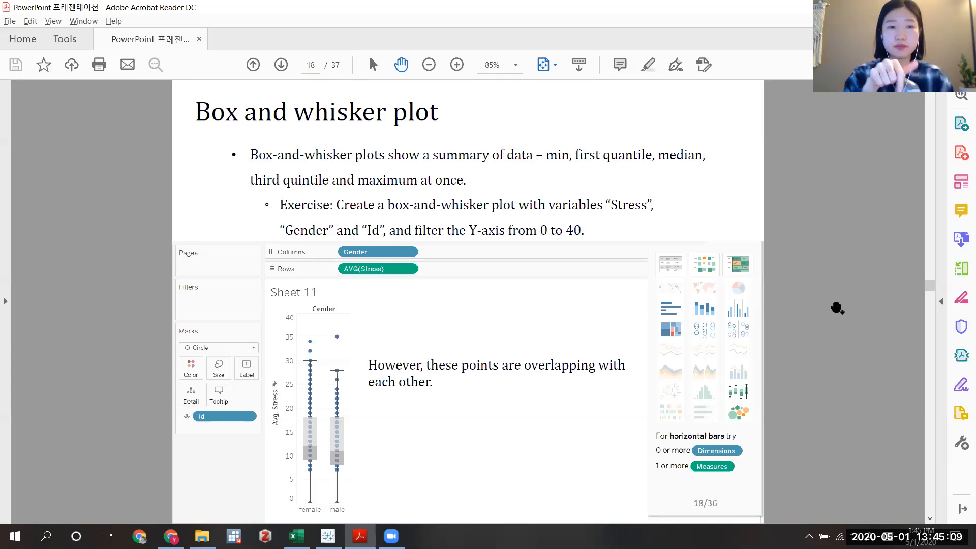
{"action": "key", "text": "ctrl+l"}
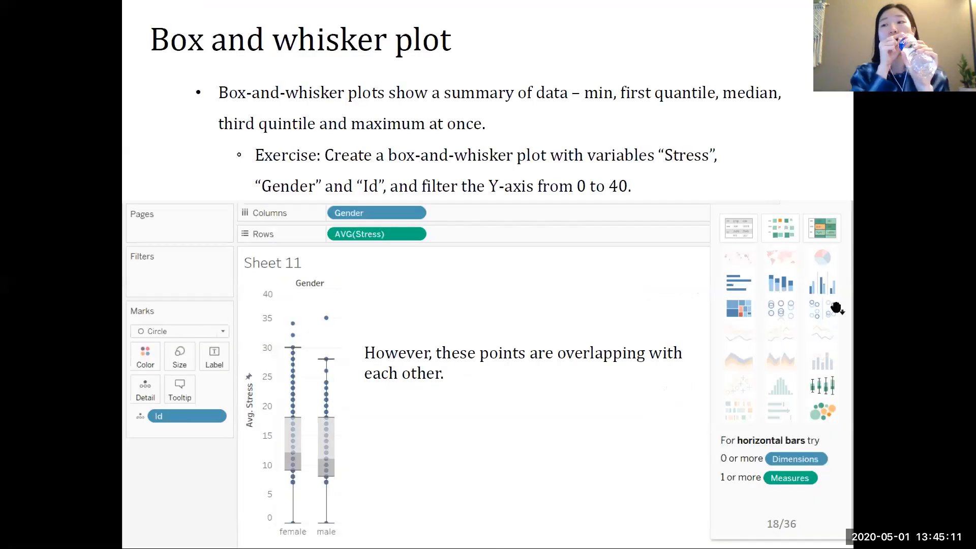
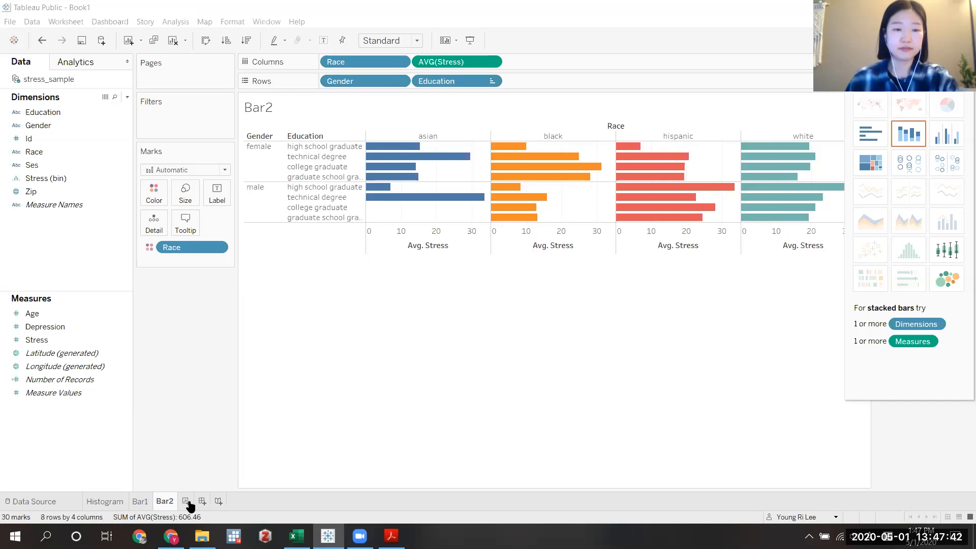
- Add a new worksheet and rename it as Box&W
{"action": "left_click", "coordinate": [189, 502]}
{"action": "right_click", "coordinate": [195, 501]}
{"action": "left_click", "coordinate": [246, 378]}
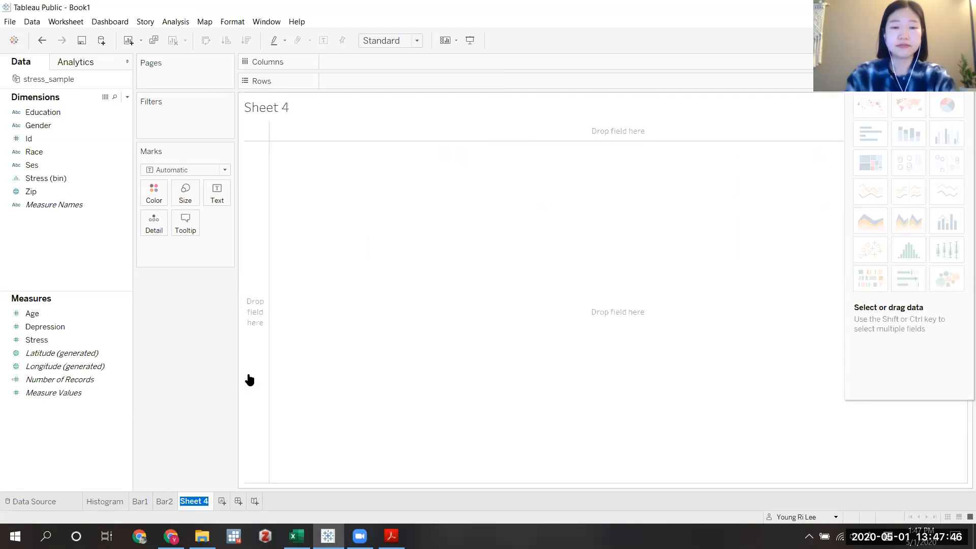
{"action": "type", "text": "Box"}
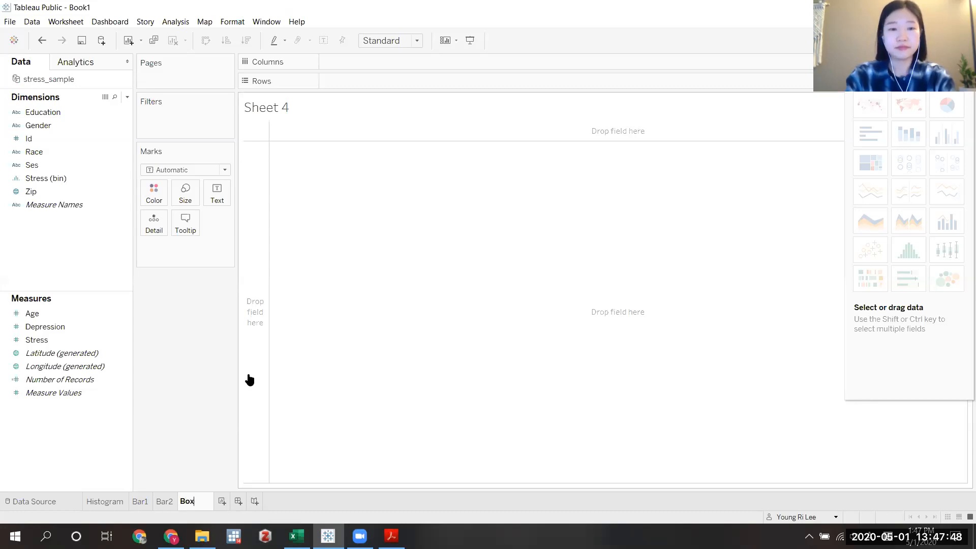
{"action": "type", "text": "7W"}
{"action": "key", "text": "BackSpace"}
{"action": "key", "text": "BackSpace"}
{"action": "type", "text": "7"}
{"action": "key", "text": "BackSpace"}
{"action": "type", "text": "&W"}
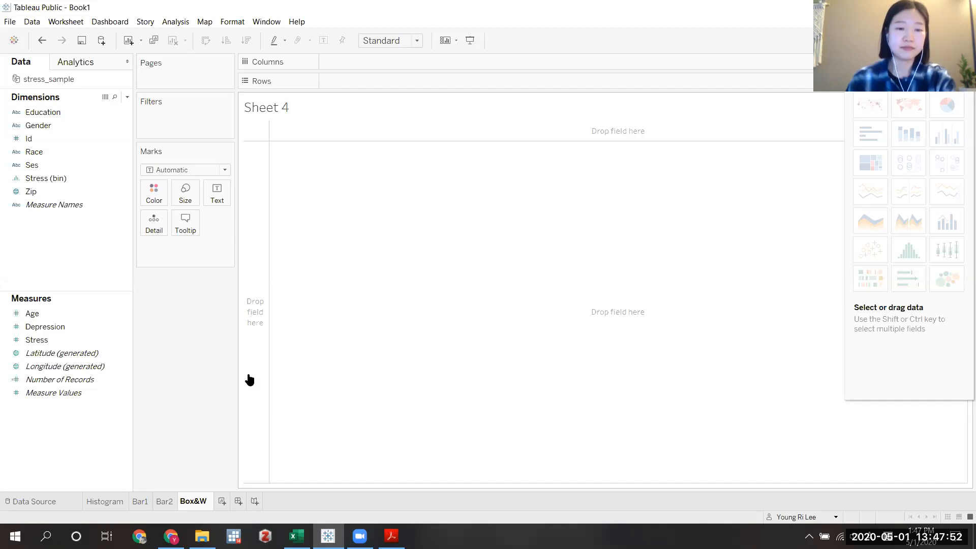
{"action": "key", "text": "Return"}
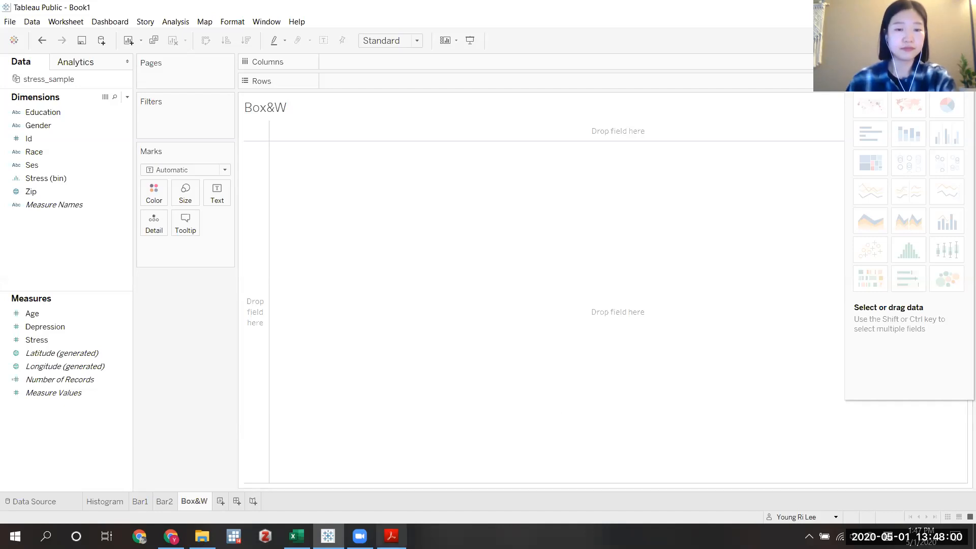
- Build a box-and-whisker plot from the Id and Gender dimensions and the Stress measure
{"action": "mouse_move", "coordinate": [359, 537]}
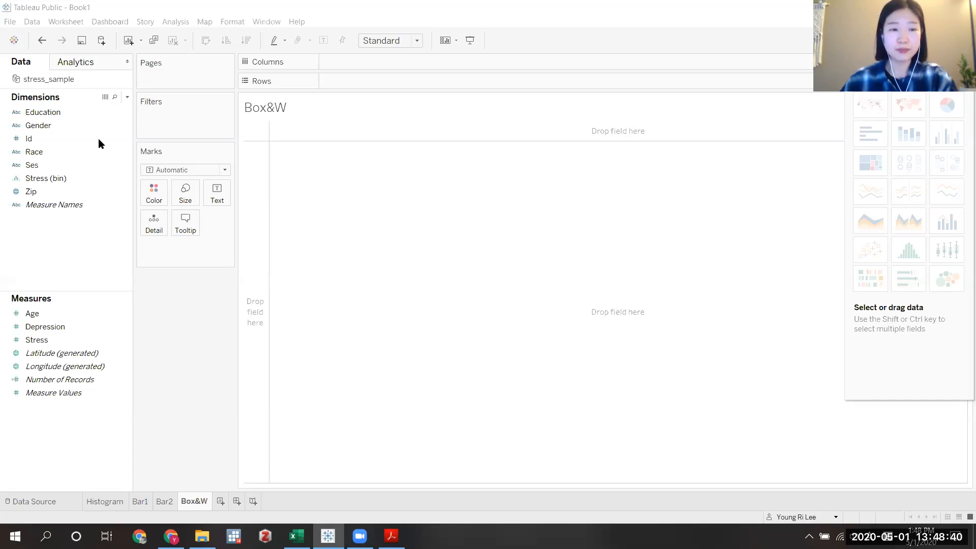
{"action": "left_click", "coordinate": [60, 140]}
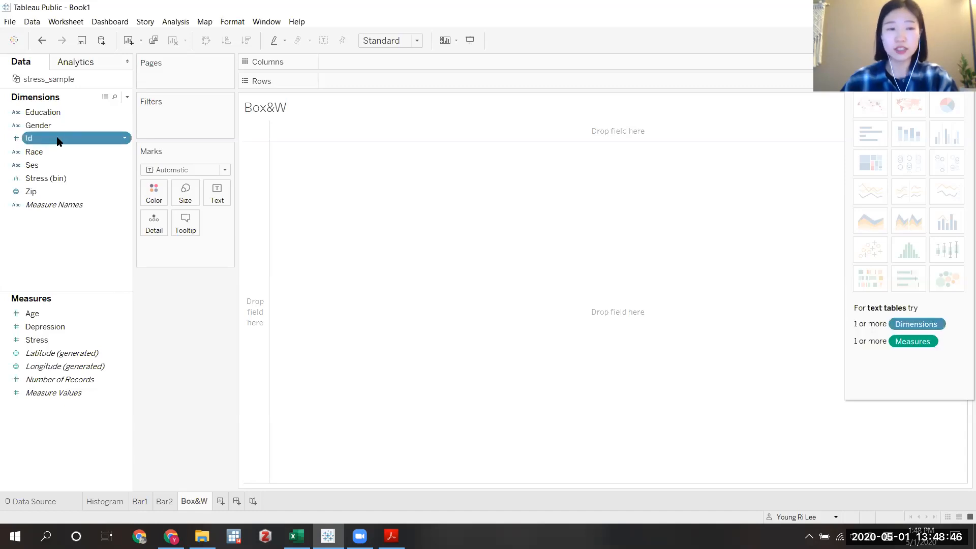
{"action": "left_click", "coordinate": [44, 127], "text": "ctrl"}
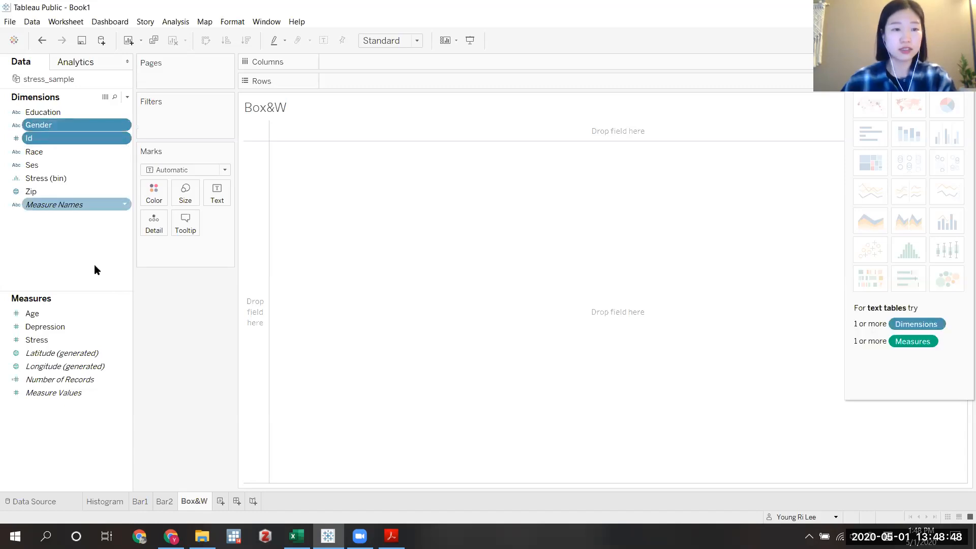
{"action": "left_click", "coordinate": [78, 340], "text": "ctrl"}
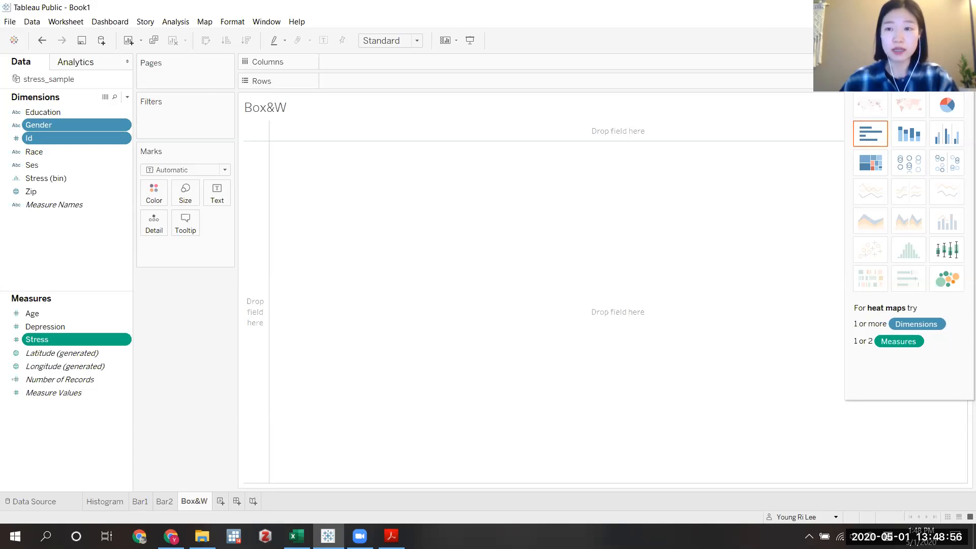
{"action": "left_click", "coordinate": [949, 255]}
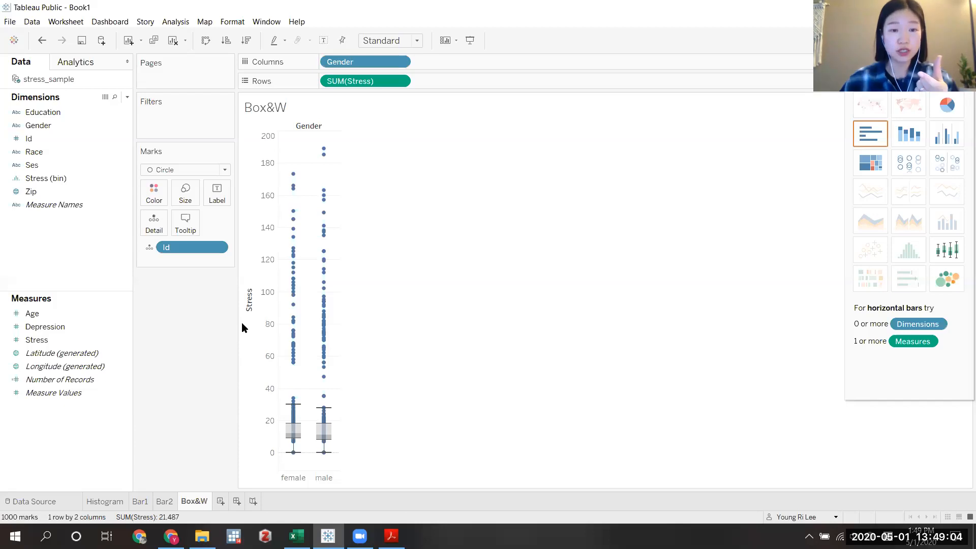
- Change the aggregation of Stress on the vertical axis of the box plot to Average
{"action": "left_click", "coordinate": [400, 82]}
{"action": "mouse_move", "coordinate": [395, 194]}
{"action": "left_click", "coordinate": [470, 213]}
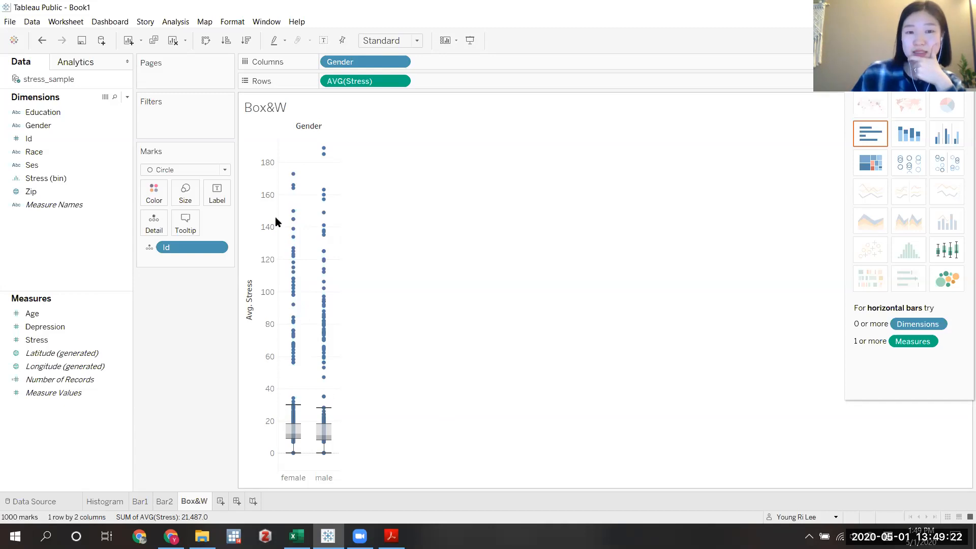
{"action": "mouse_move", "coordinate": [324, 367]}
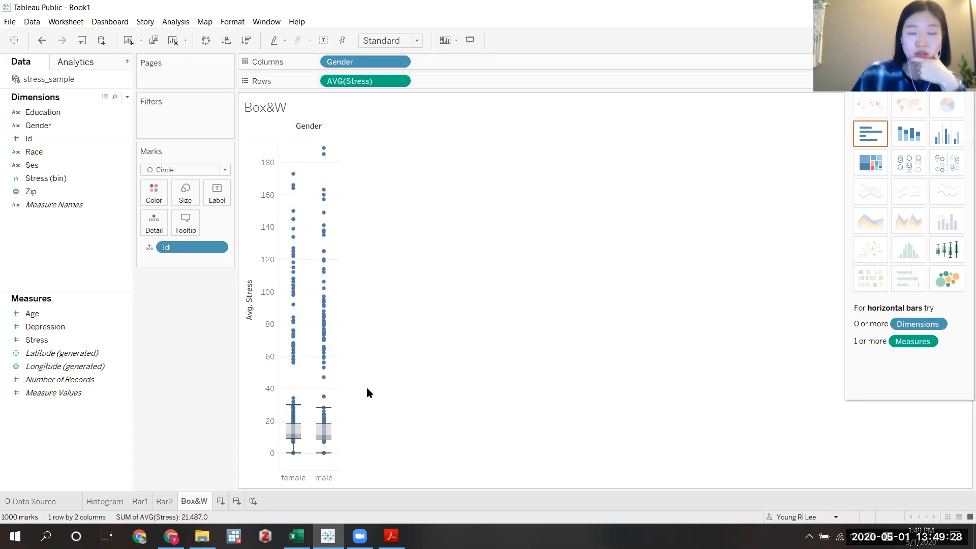
{"action": "right_click", "coordinate": [270, 387]}
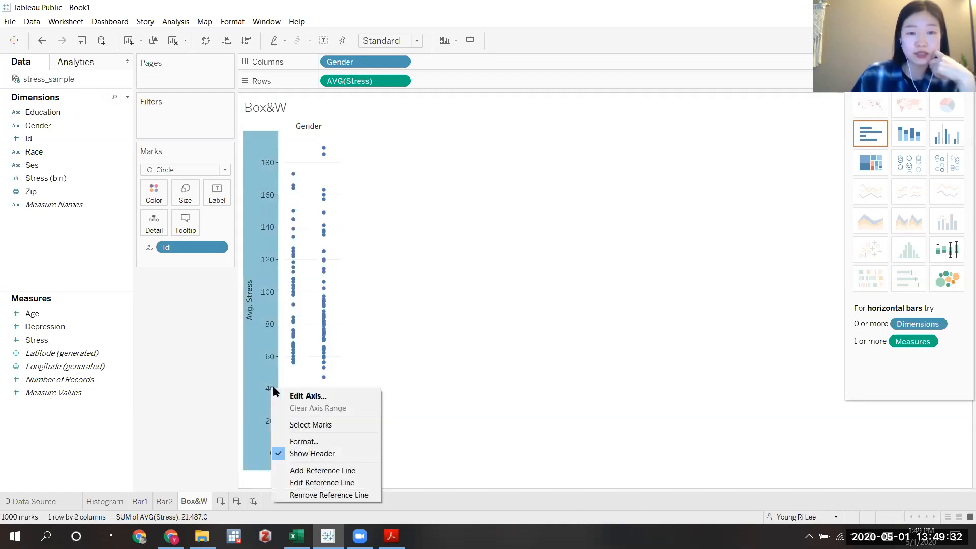
{"action": "left_click", "coordinate": [467, 357]}
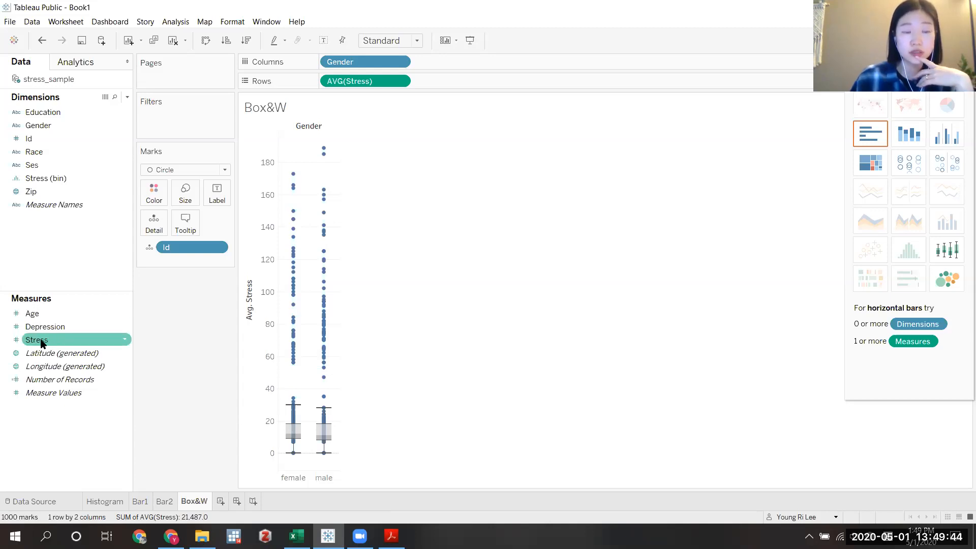
- Filter the box plot by average Stress, limiting the range of values to 0 through 40
{"action": "left_click", "coordinate": [43, 340]}
{"action": "left_click_drag", "start_coordinate": [43, 340], "coordinate": [172, 115]}
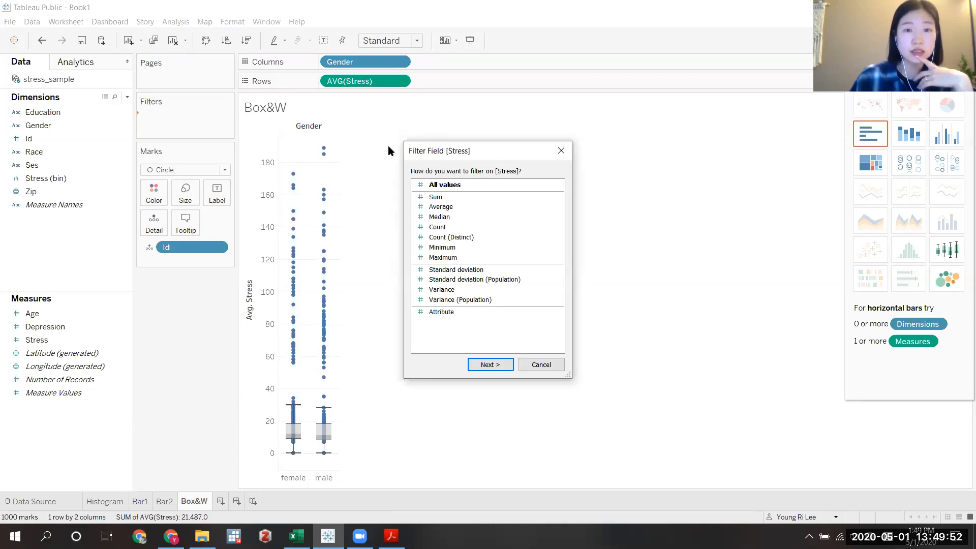
{"action": "left_click", "coordinate": [448, 208]}
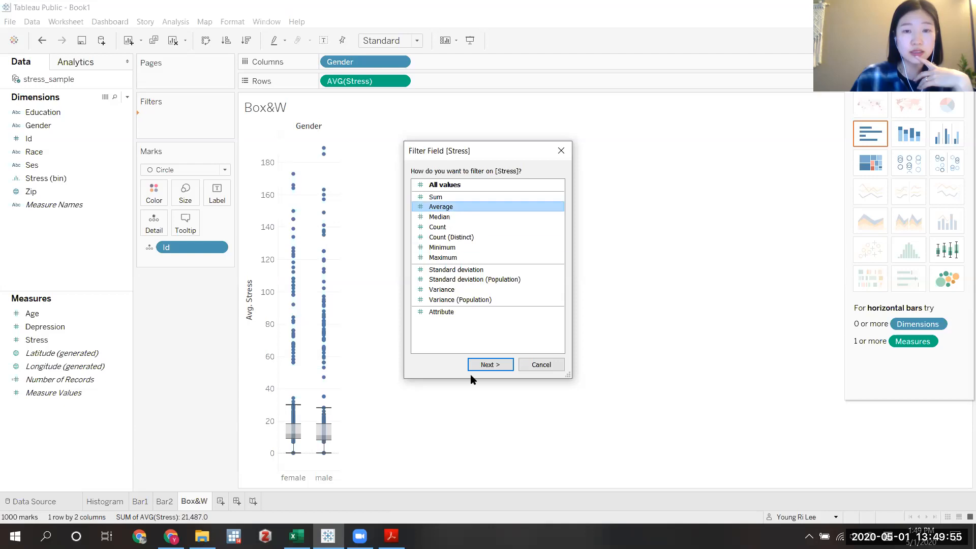
{"action": "left_click", "coordinate": [499, 365]}
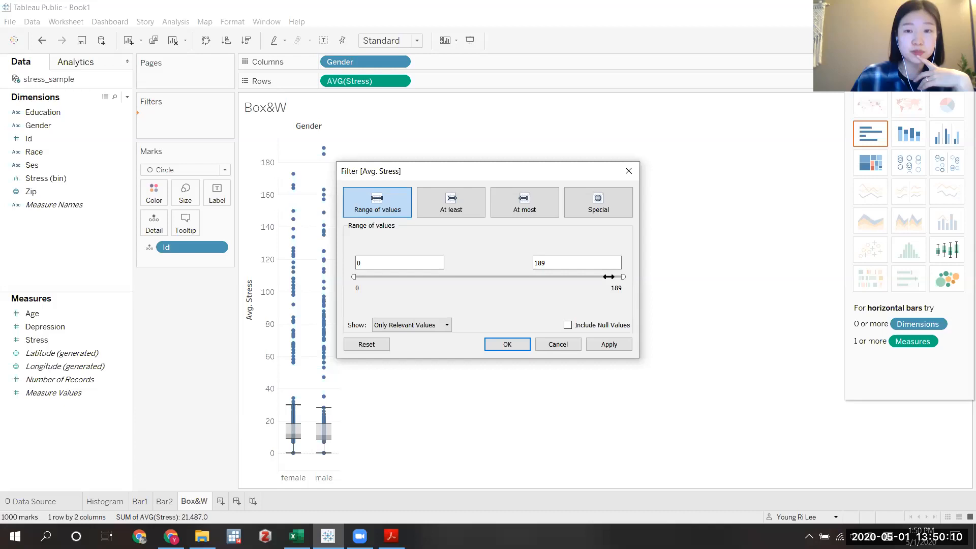
{"action": "left_click_drag", "start_coordinate": [474, 278], "coordinate": [426, 277]}
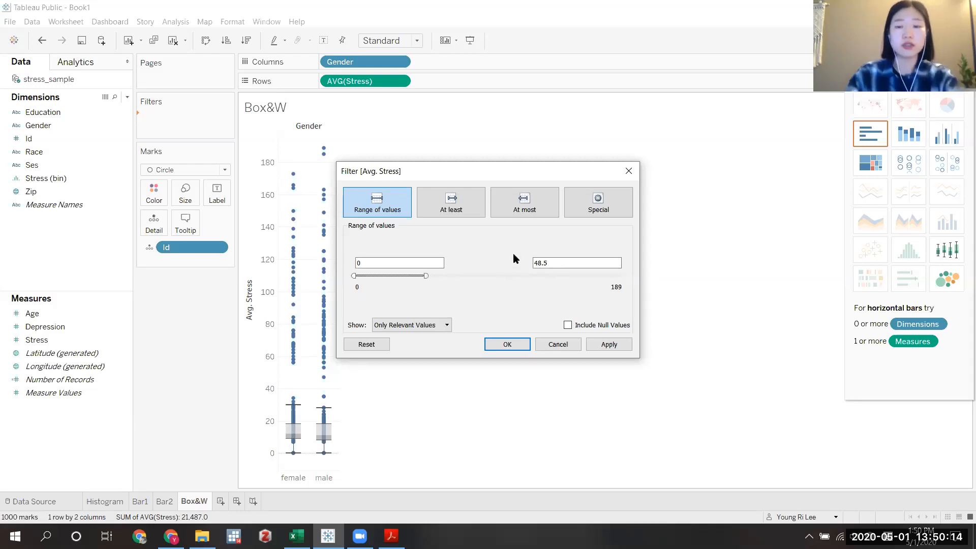
{"action": "left_click", "coordinate": [564, 263]}
{"action": "type", "text": "40"}
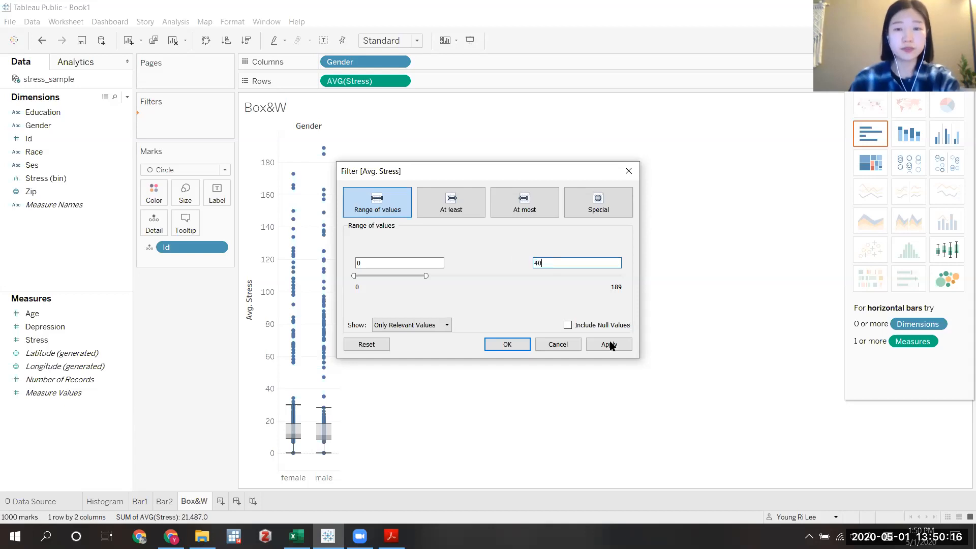
{"action": "left_click", "coordinate": [507, 345]}
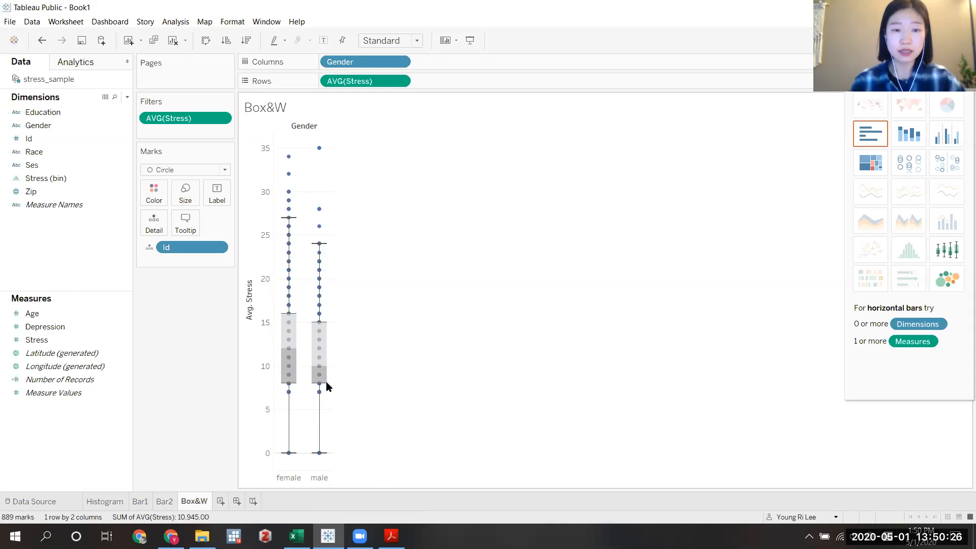
- Duplicate the Box&W worksheet and rename the copy as Jitter
{"action": "mouse_move", "coordinate": [325, 382]}
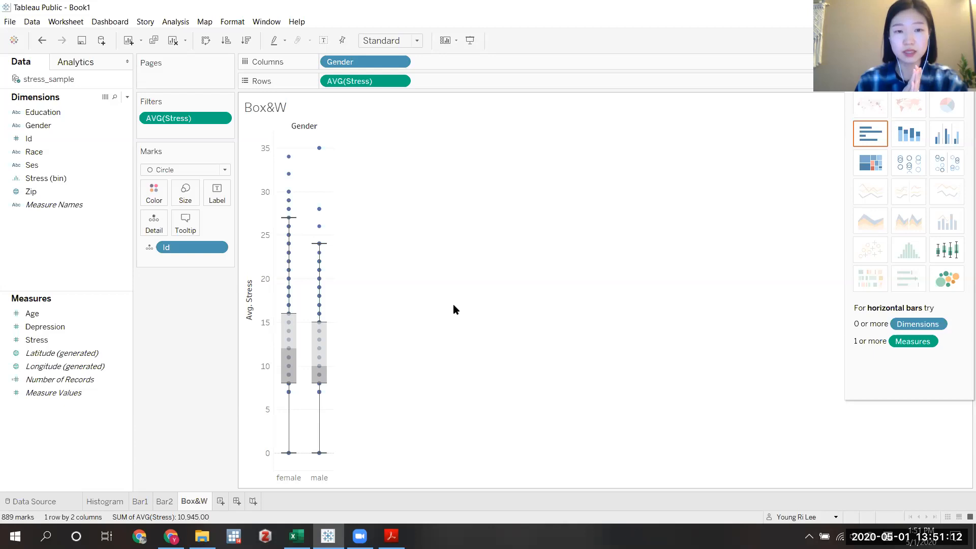
{"action": "mouse_move", "coordinate": [319, 394]}
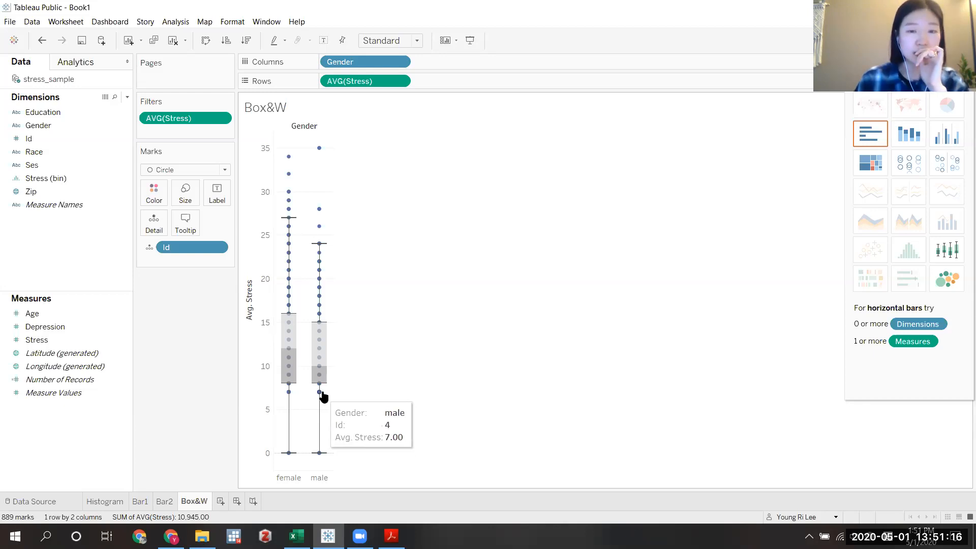
{"action": "mouse_move", "coordinate": [317, 372]}
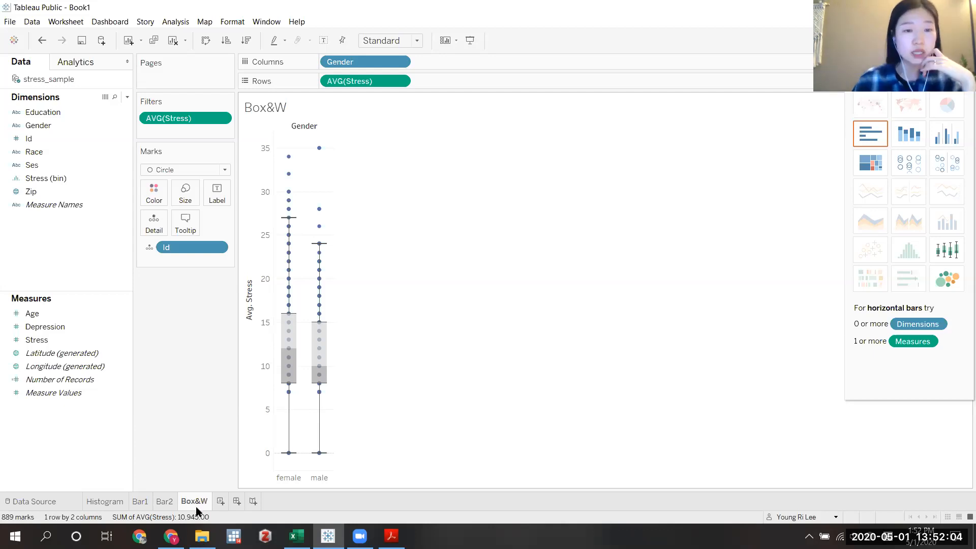
{"action": "mouse_move", "coordinate": [196, 504]}
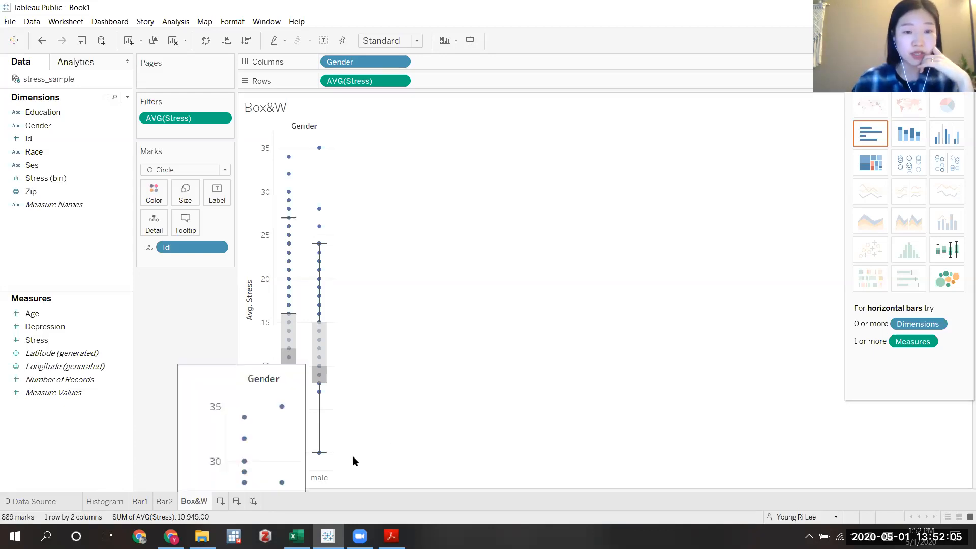
{"action": "right_click", "coordinate": [196, 502]}
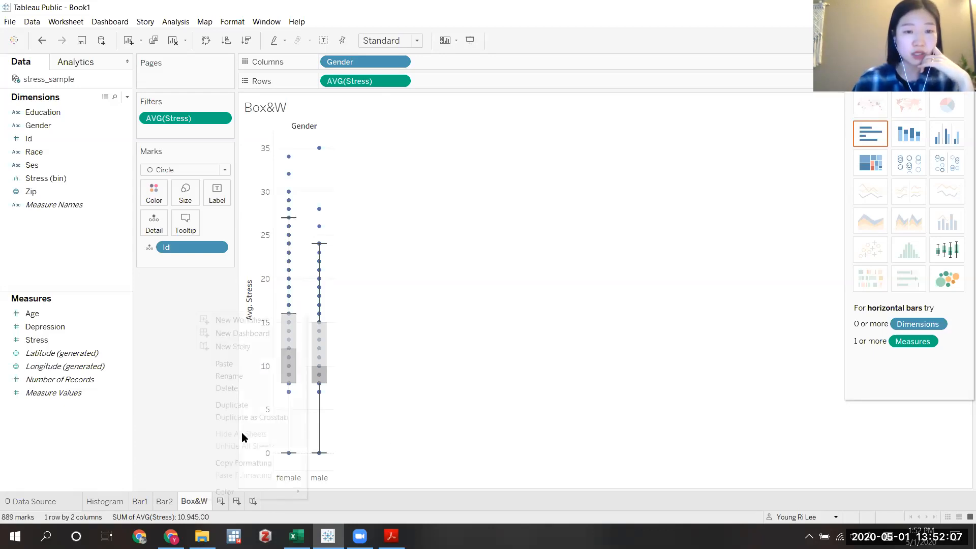
{"action": "left_click", "coordinate": [248, 405]}
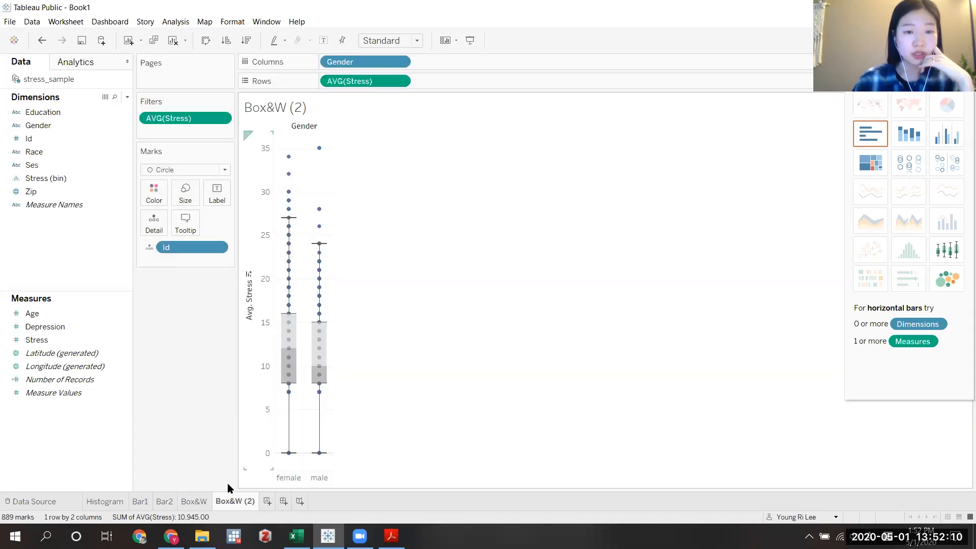
{"action": "left_click", "coordinate": [194, 502]}
{"action": "left_click", "coordinate": [231, 502]}
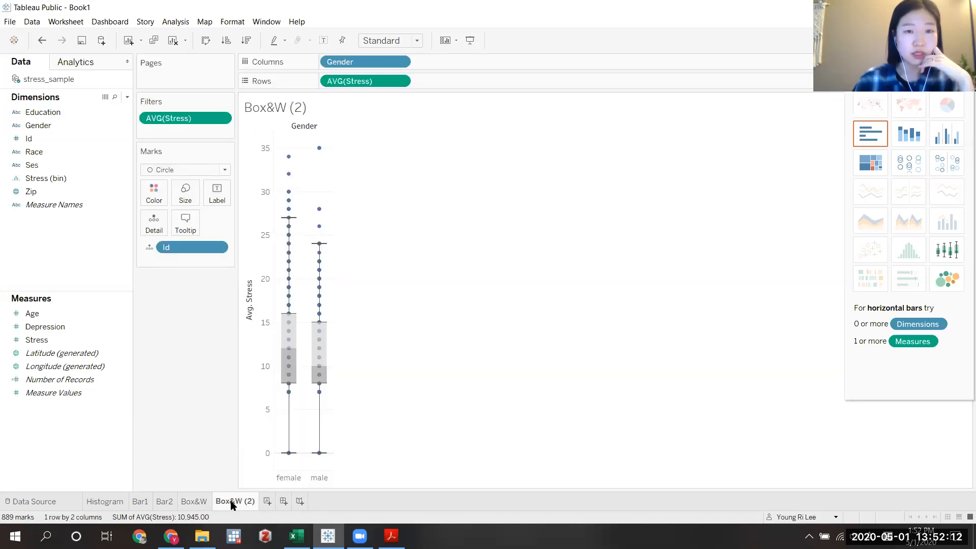
{"action": "right_click", "coordinate": [237, 502]}
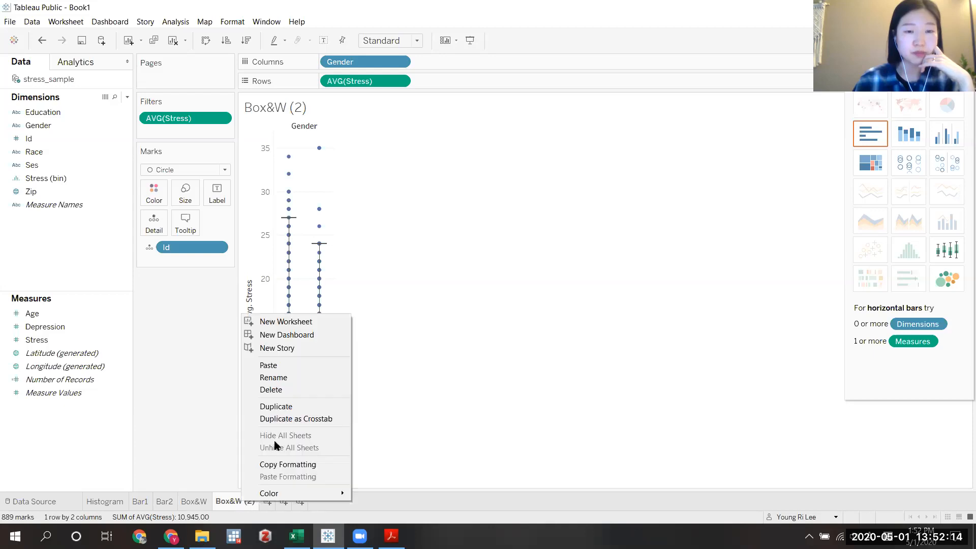
{"action": "left_click", "coordinate": [279, 377]}
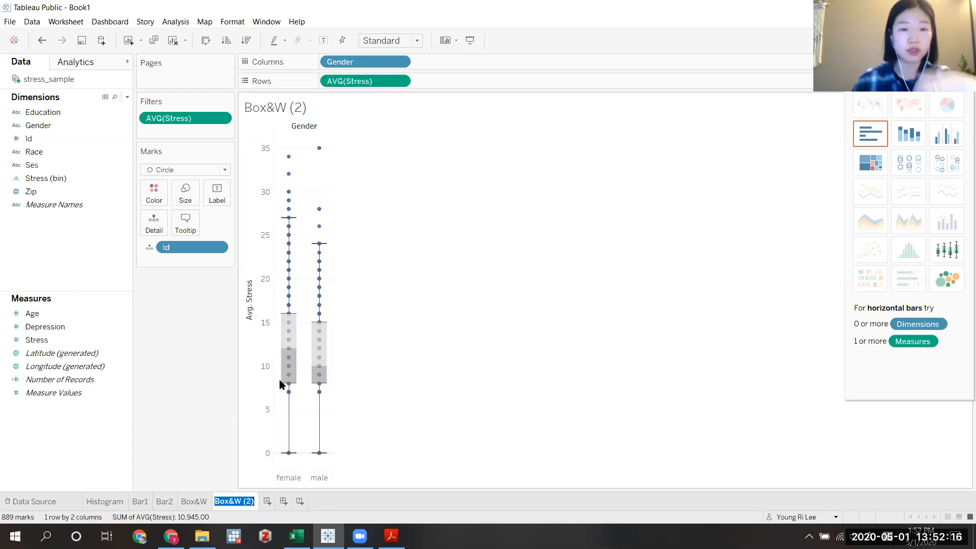
{"action": "type", "text": "Jitter"}
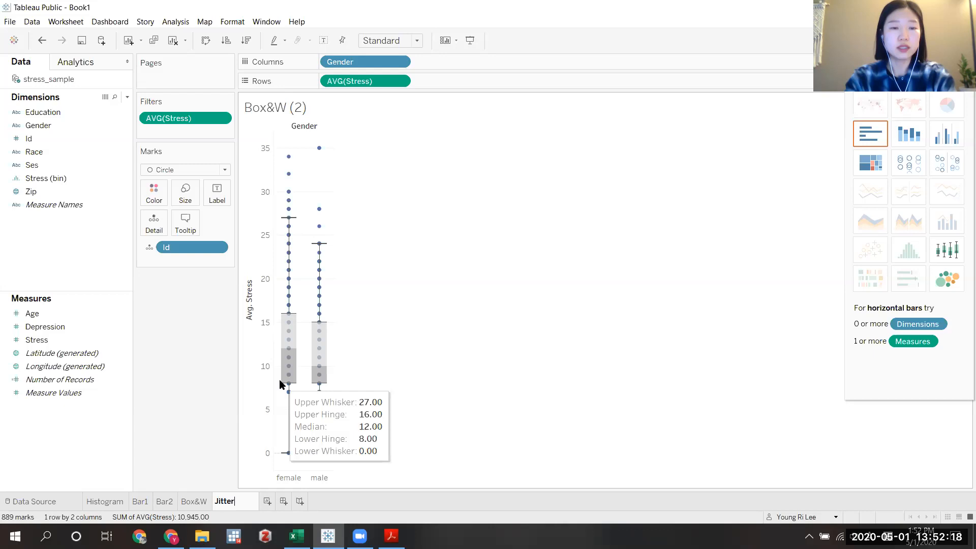
{"action": "key", "text": "Return"}
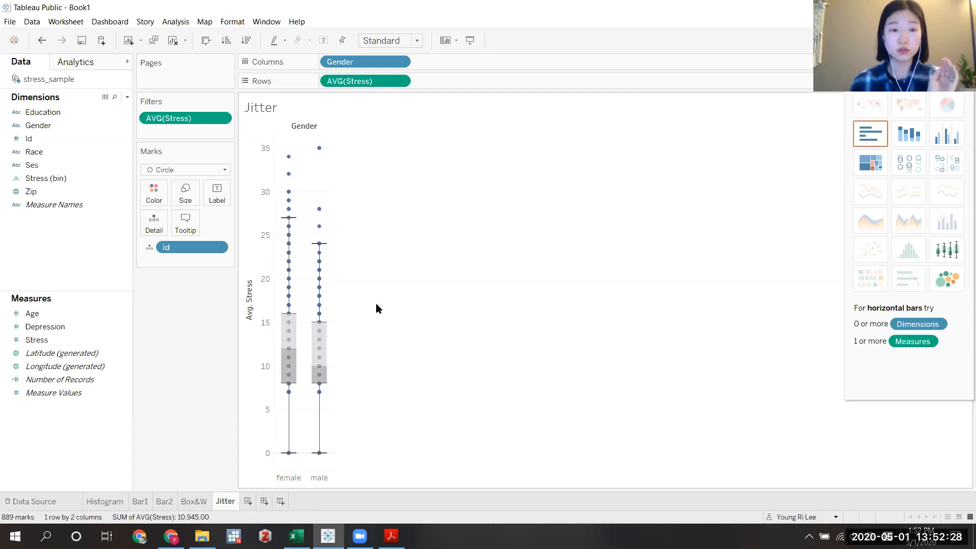
- Create a calculated field named Jitter with the formula INDEX()
{"action": "left_click", "coordinate": [127, 98]}
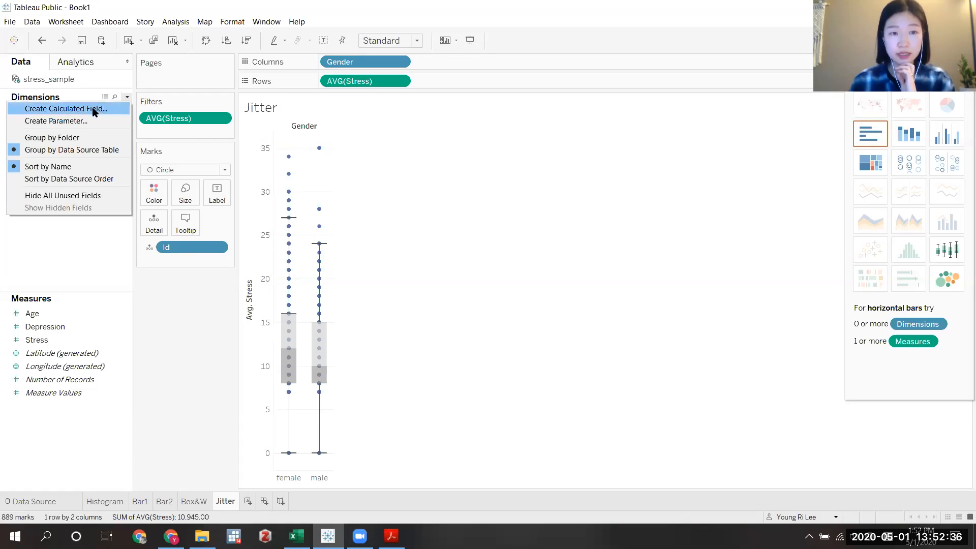
{"action": "left_click", "coordinate": [93, 110]}
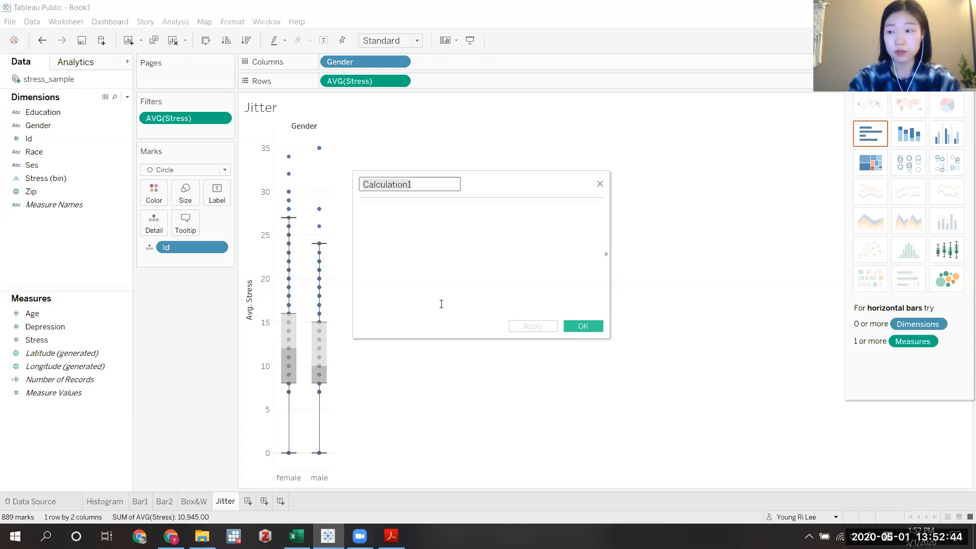
{"action": "type", "text": "Jitter"}
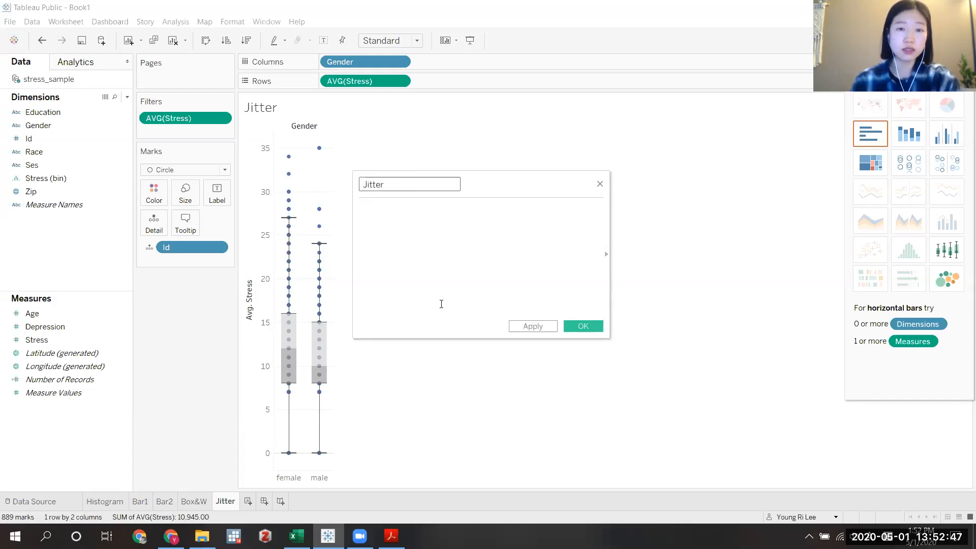
{"action": "left_click", "coordinate": [437, 234]}
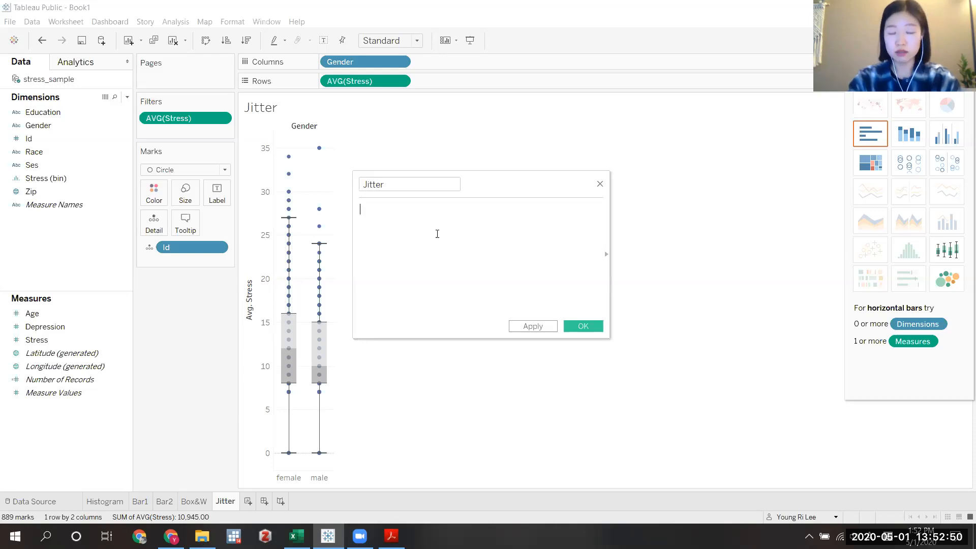
{"action": "type", "text": "IND"}
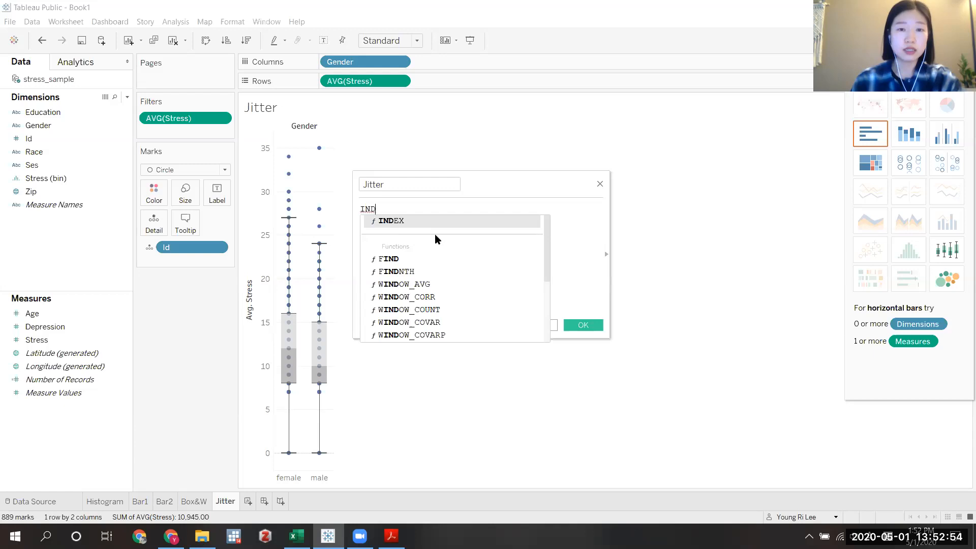
{"action": "left_click", "coordinate": [431, 221]}
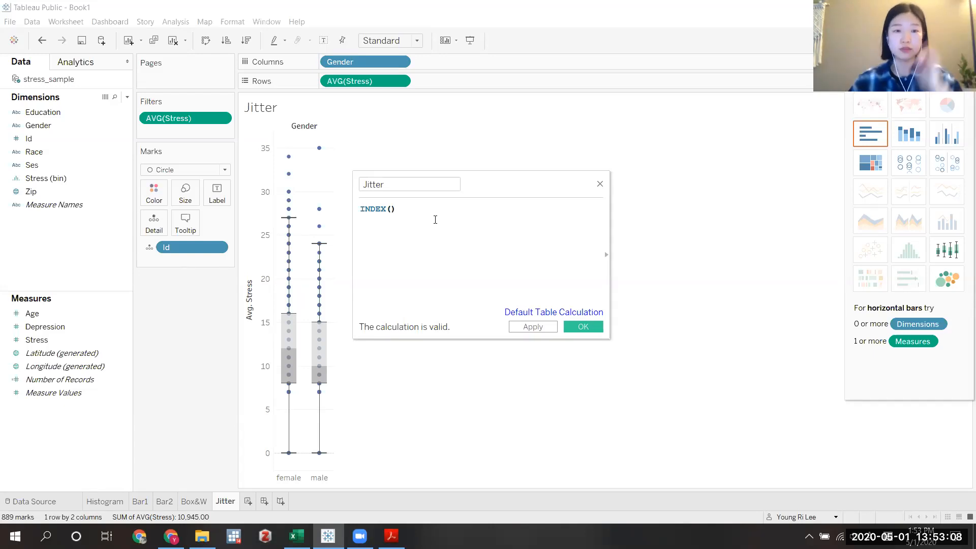
{"action": "left_click", "coordinate": [589, 327]}
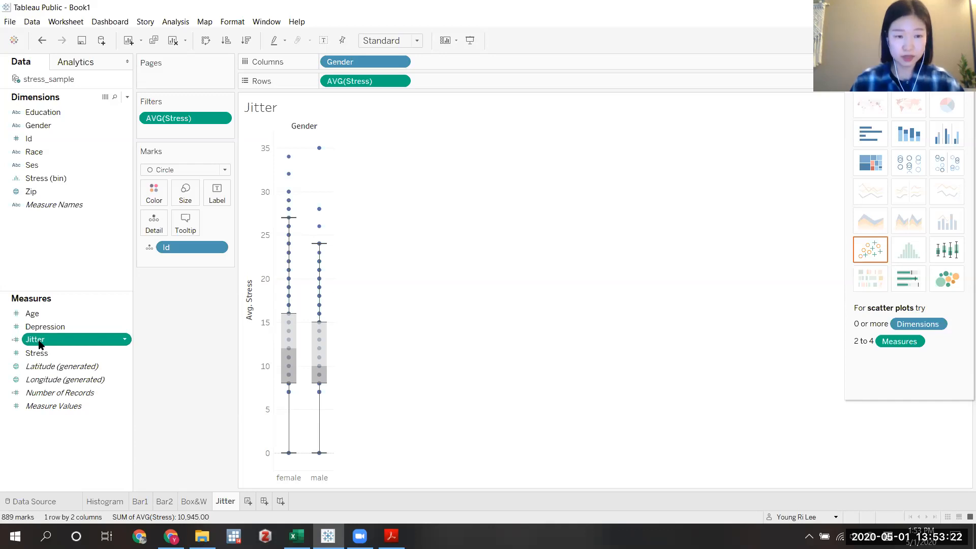
- Add the Jitter field to the columns after Gender and set it to compute using Id
{"action": "left_click_drag", "start_coordinate": [39, 345], "coordinate": [430, 61]}
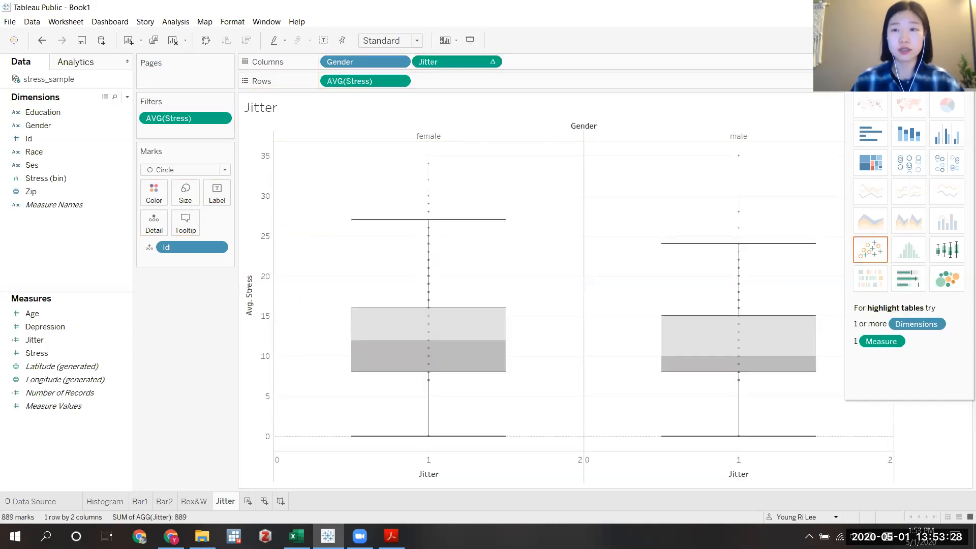
{"action": "left_click", "coordinate": [949, 41]}
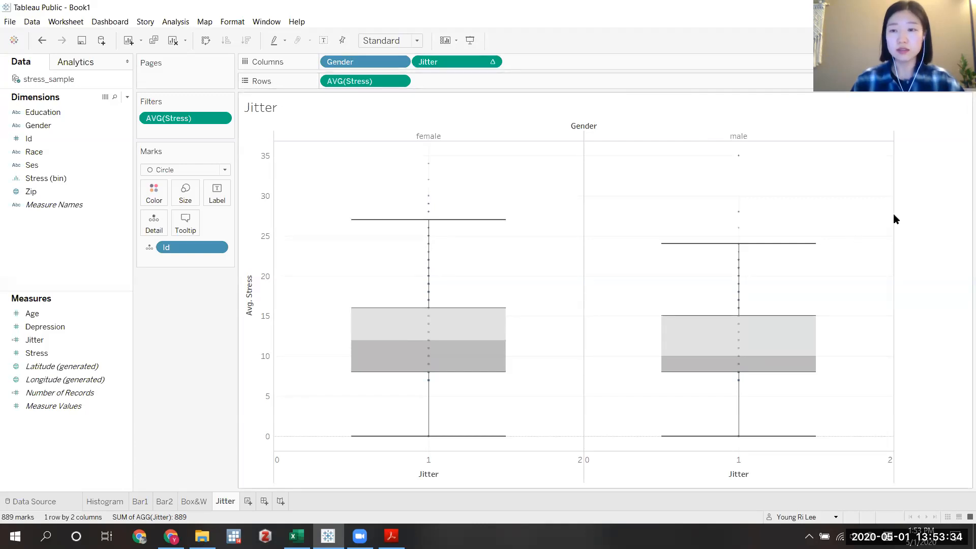
{"action": "left_click", "coordinate": [491, 62]}
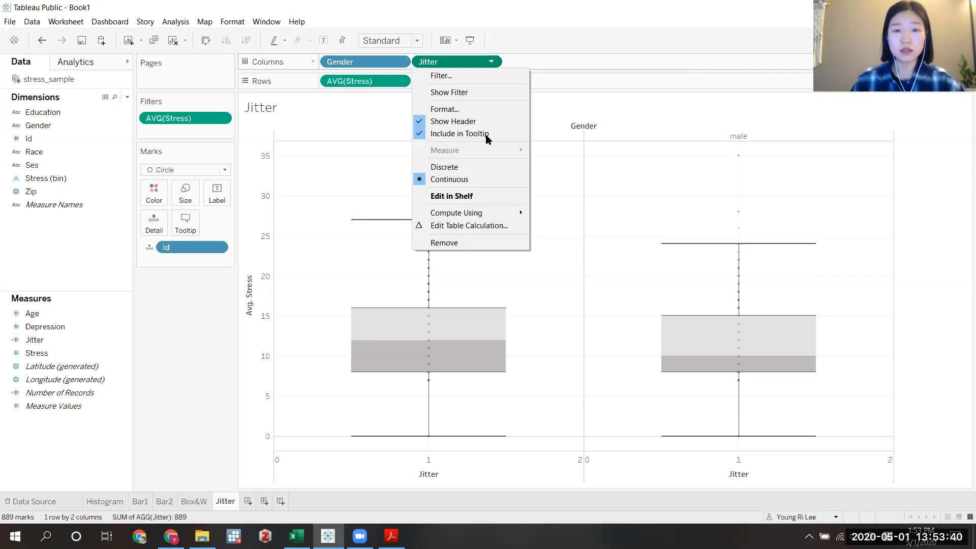
{"action": "mouse_move", "coordinate": [463, 217]}
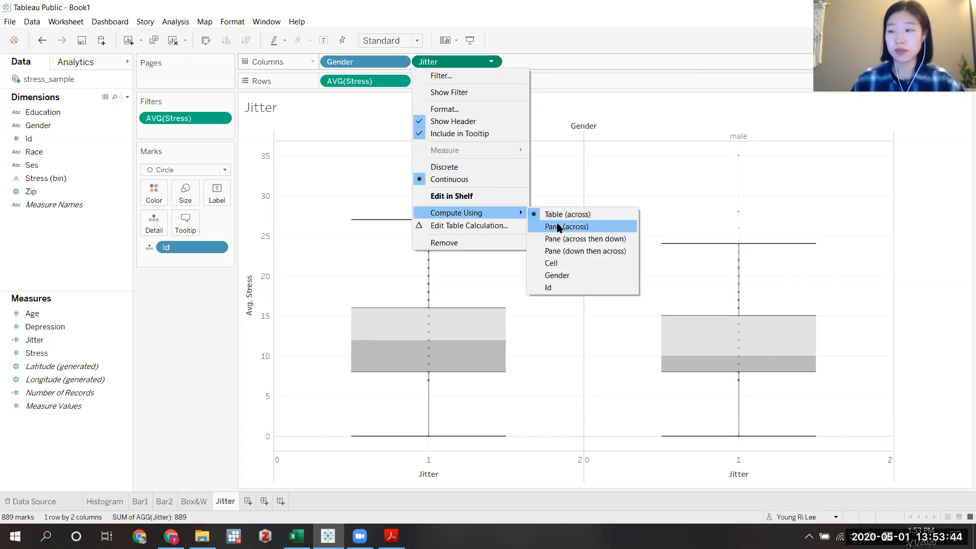
{"action": "left_click", "coordinate": [553, 288]}
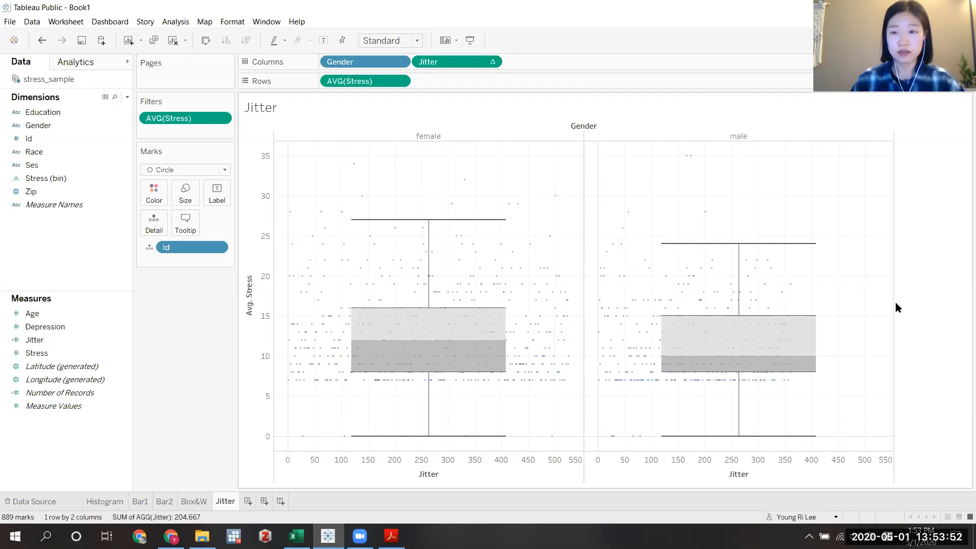
- Narrow the jittered box plot and slightly enlarge its circle marks
{"action": "left_click_drag", "start_coordinate": [893, 309], "coordinate": [750, 312]}
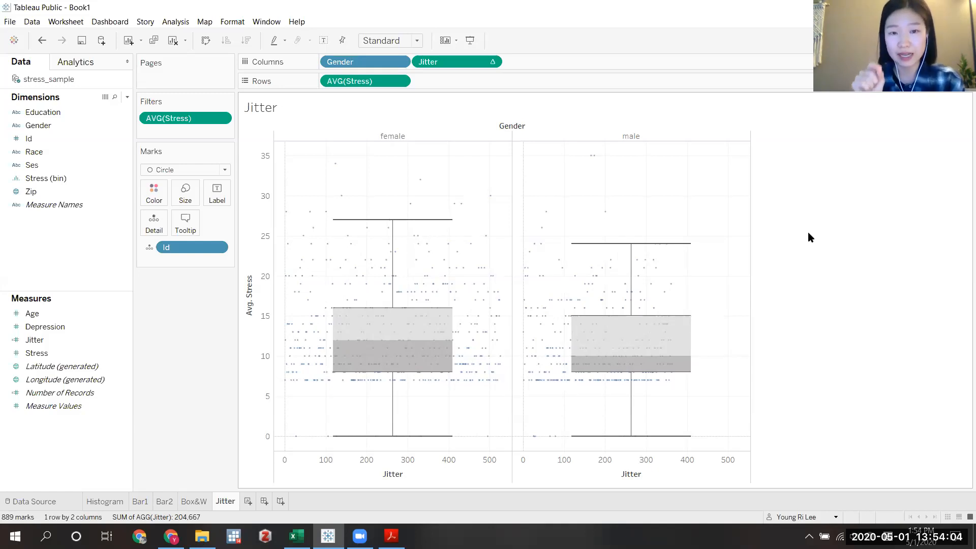
{"action": "mouse_move", "coordinate": [605, 214]}
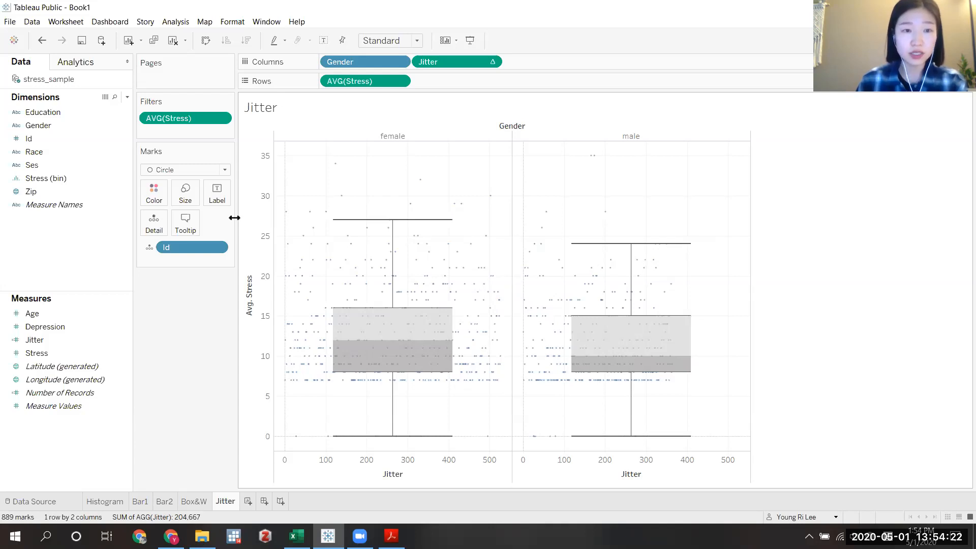
{"action": "left_click", "coordinate": [187, 199]}
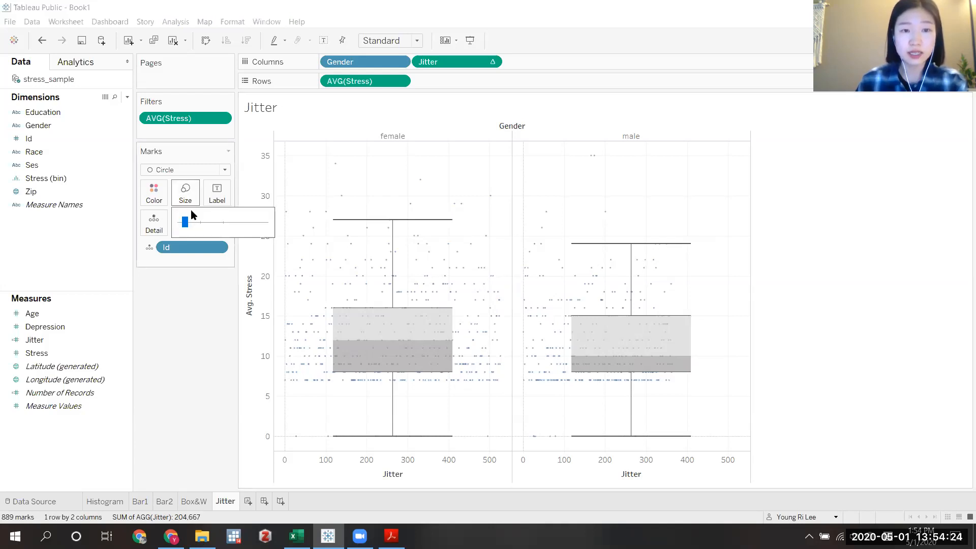
{"action": "left_click_drag", "start_coordinate": [190, 223], "coordinate": [194, 224]}
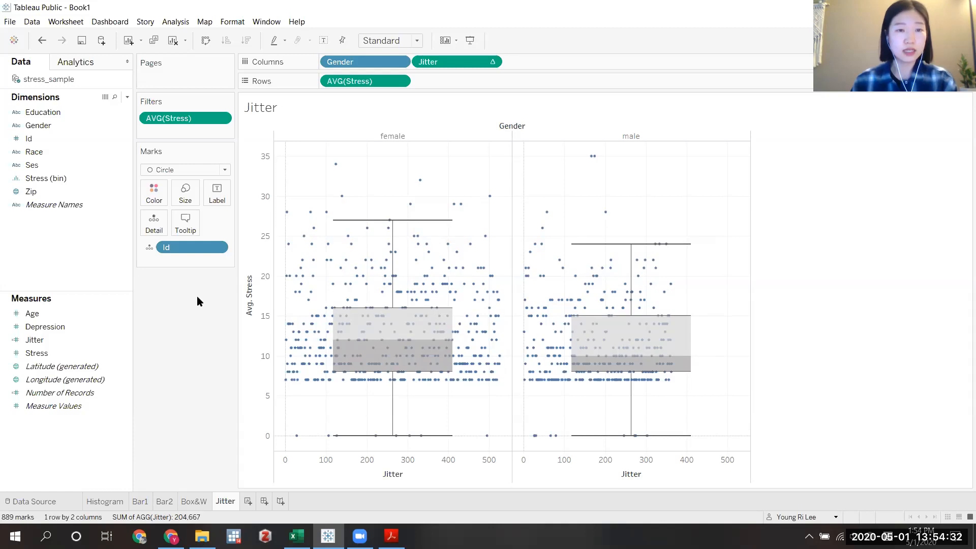
- Color the marks of the jittered box plot by Gender and inspect the details of individual points
{"action": "left_click_drag", "start_coordinate": [39, 127], "coordinate": [154, 194]}
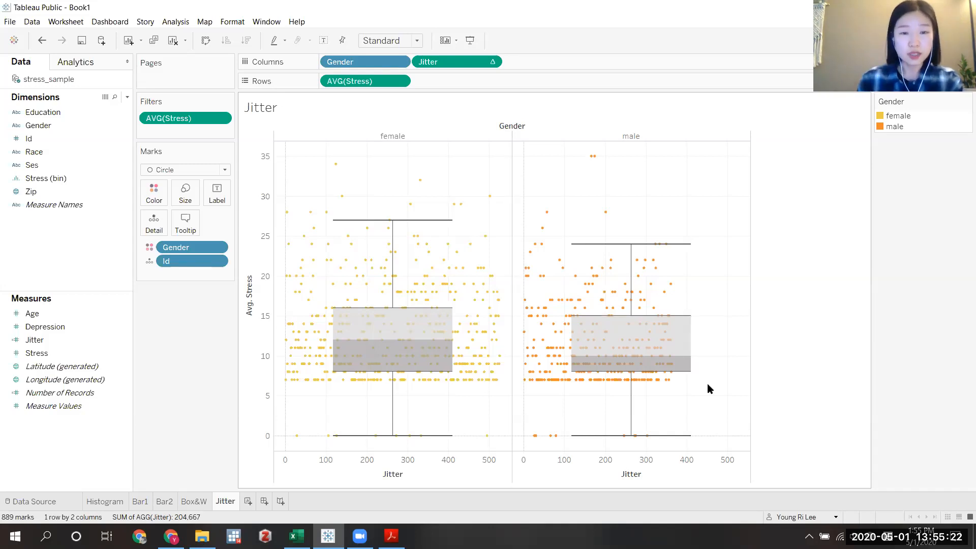
{"action": "mouse_move", "coordinate": [286, 383]}
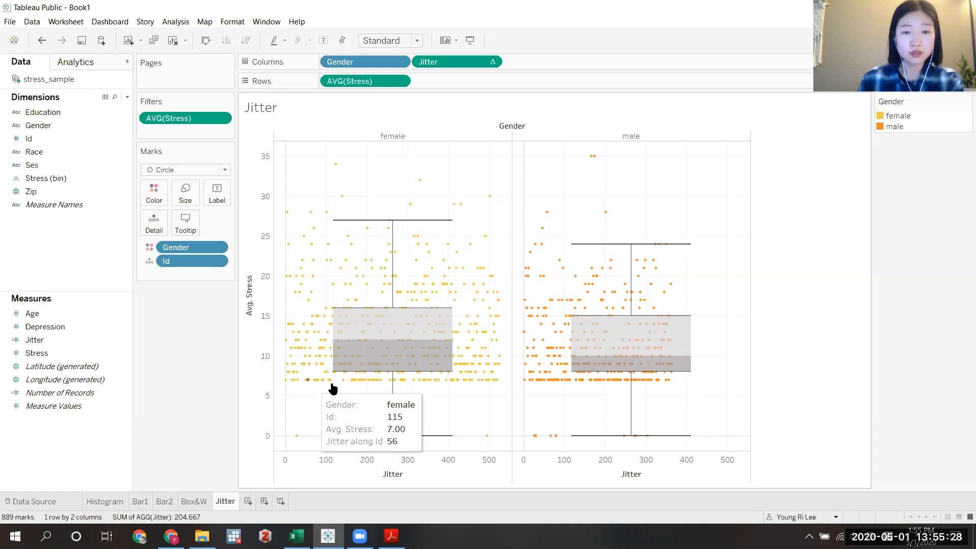
{"action": "mouse_move", "coordinate": [410, 389]}
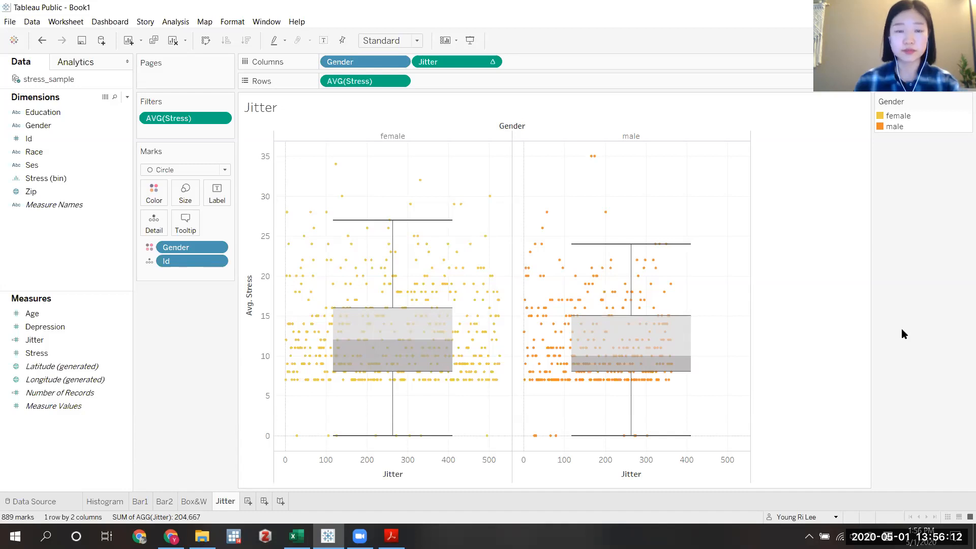
- On a new worksheet, build a scatter plot of Depression against Stress, with Id as the level of detail
{"action": "left_click", "coordinate": [247, 502]}
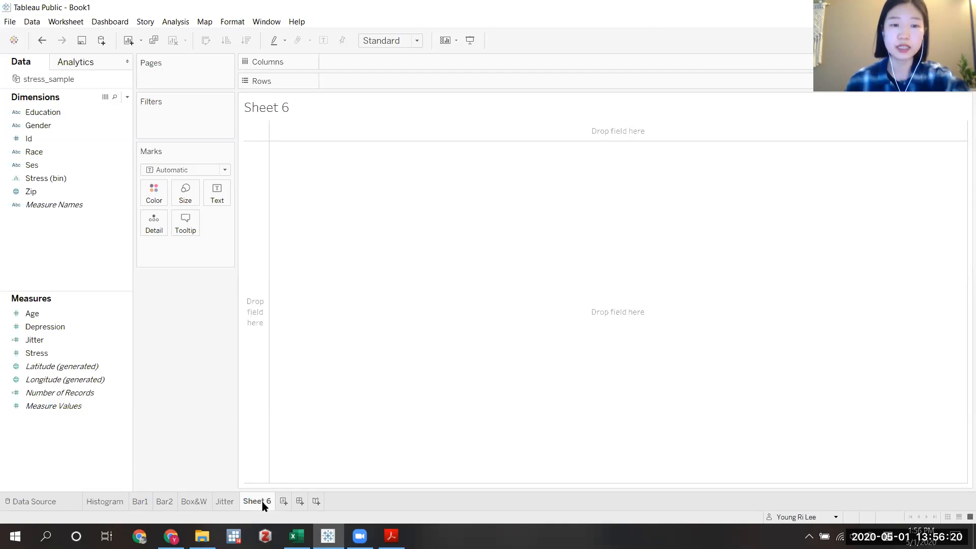
{"action": "mouse_move", "coordinate": [263, 505]}
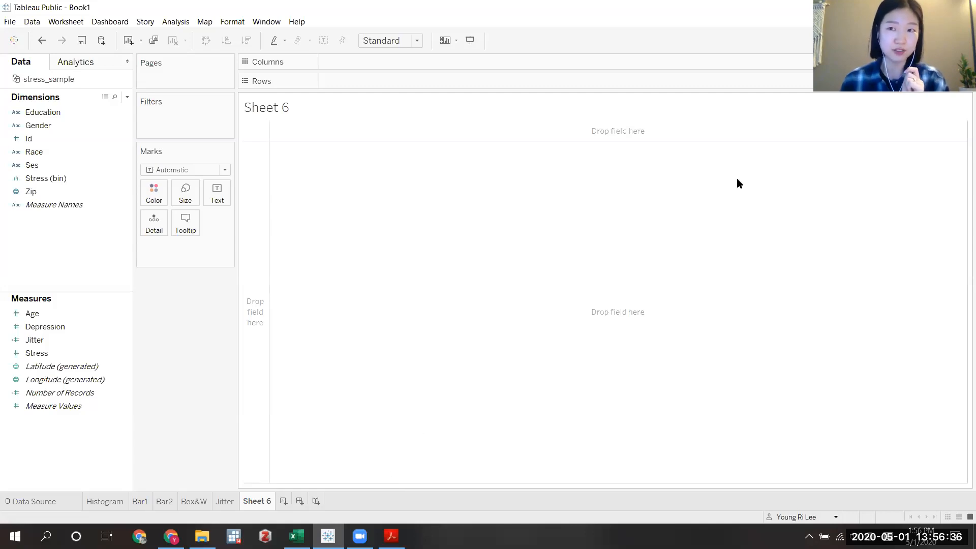
{"action": "left_click", "coordinate": [948, 40]}
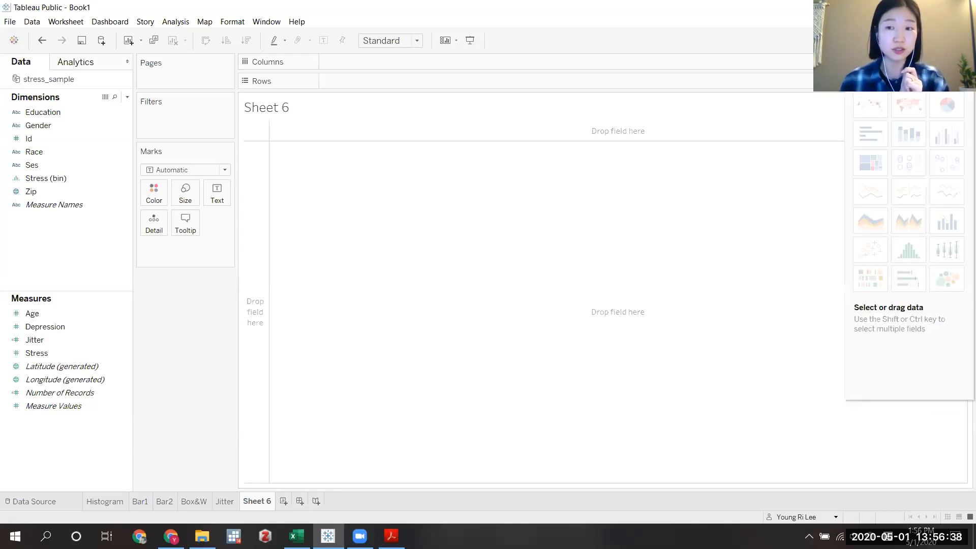
{"action": "mouse_move", "coordinate": [870, 255]}
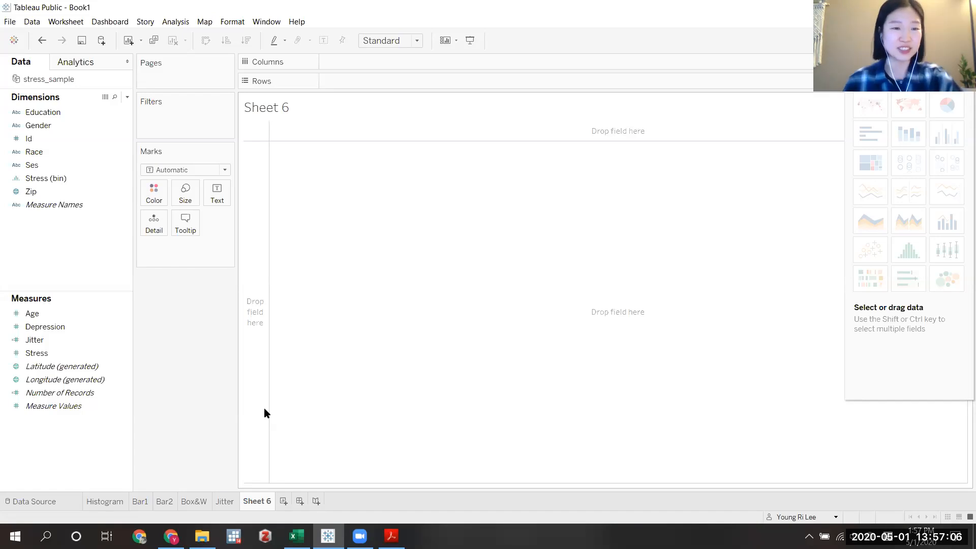
{"action": "left_click", "coordinate": [50, 326]}
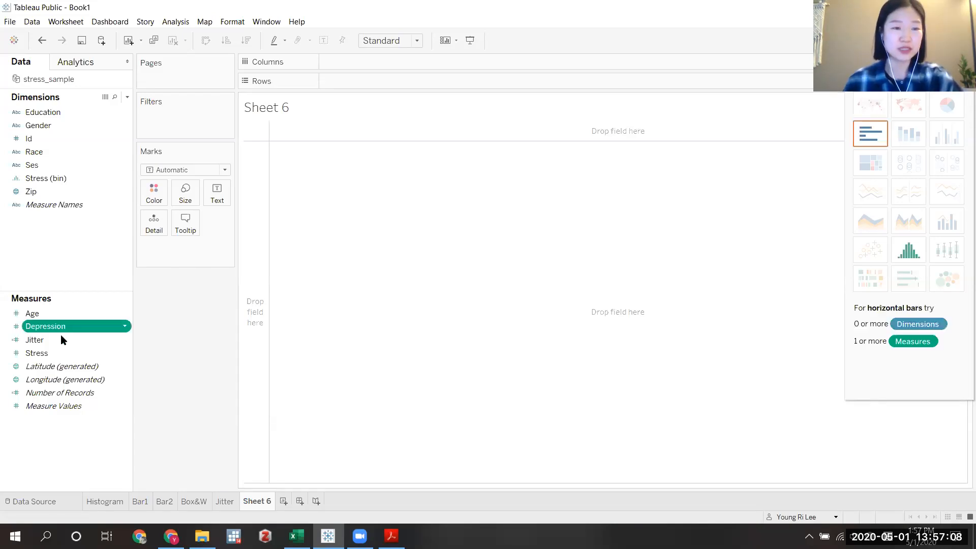
{"action": "left_click", "coordinate": [47, 354], "text": "ctrl"}
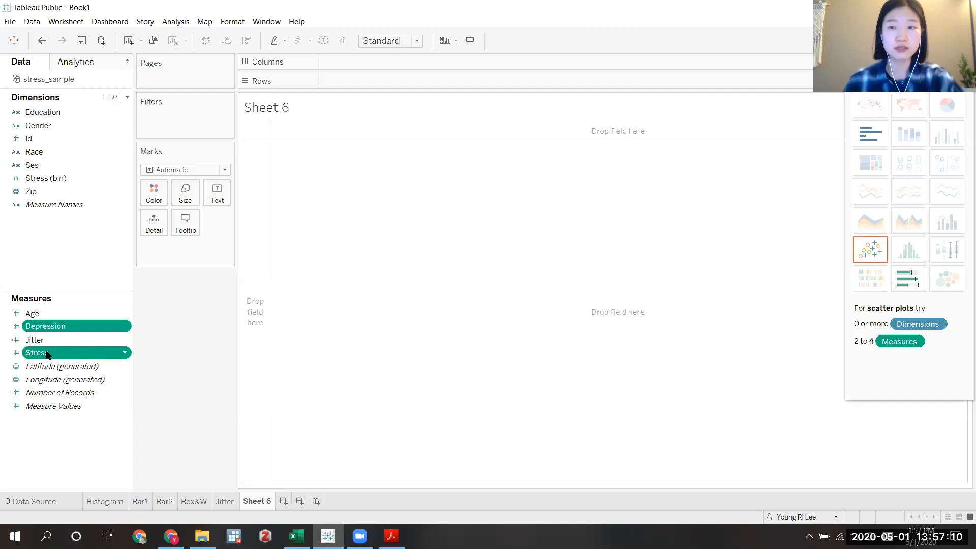
{"action": "left_click", "coordinate": [871, 249]}
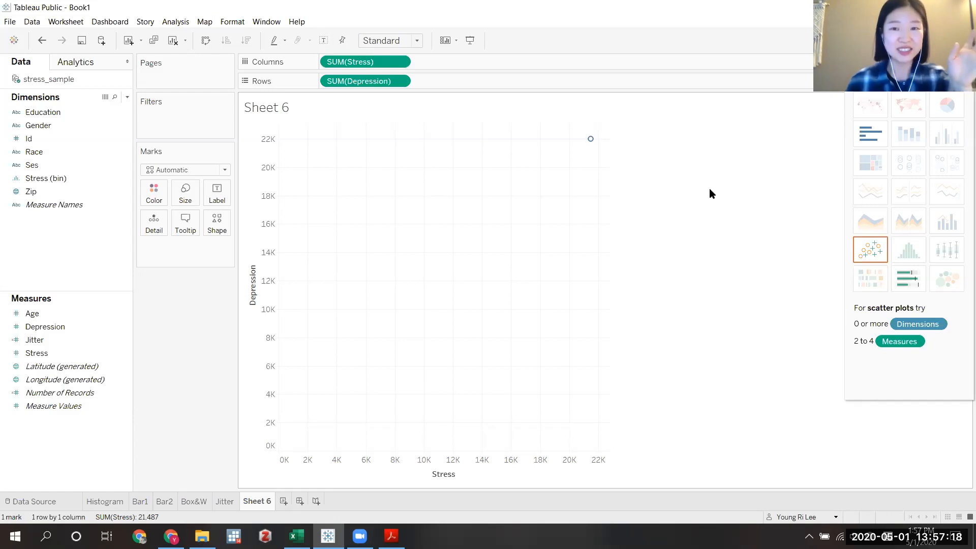
{"action": "mouse_move", "coordinate": [592, 140]}
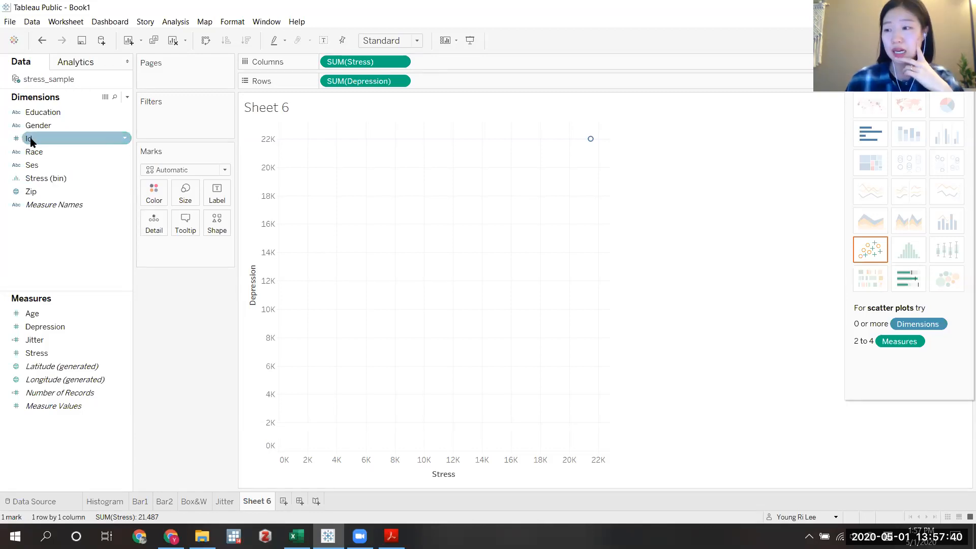
{"action": "left_click_drag", "start_coordinate": [66, 138], "coordinate": [153, 223]}
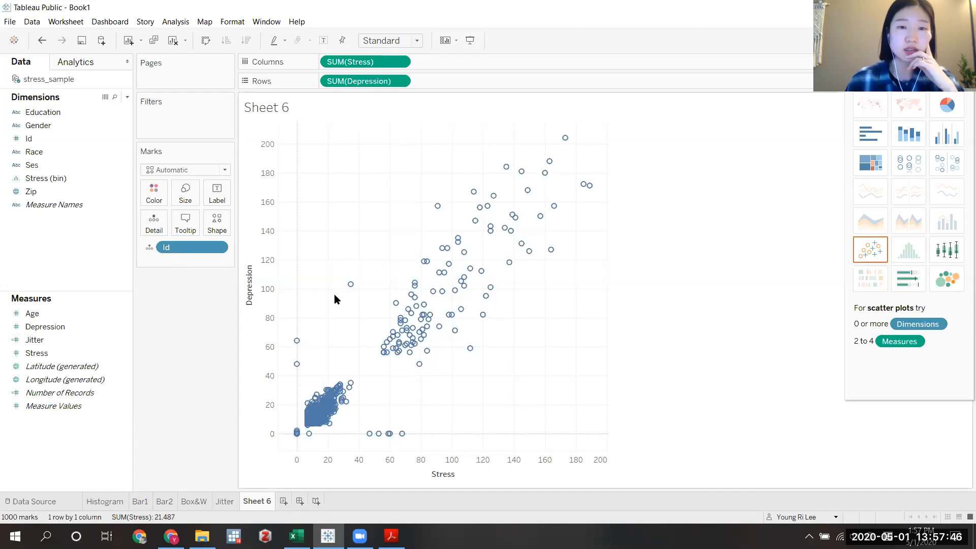
- Change the aggregation of both Stress and Depression in the scatter plot to Average
{"action": "mouse_move", "coordinate": [351, 287]}
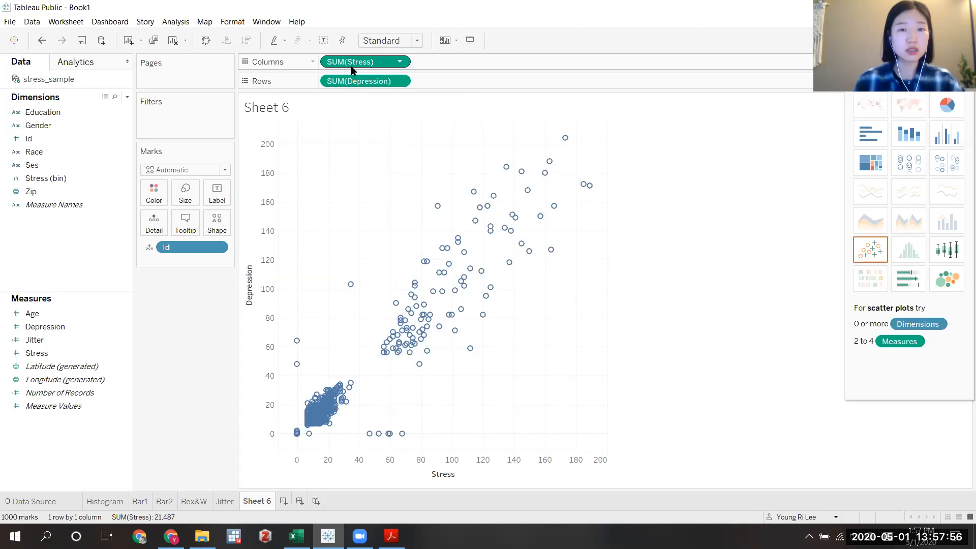
{"action": "left_click", "coordinate": [401, 62]}
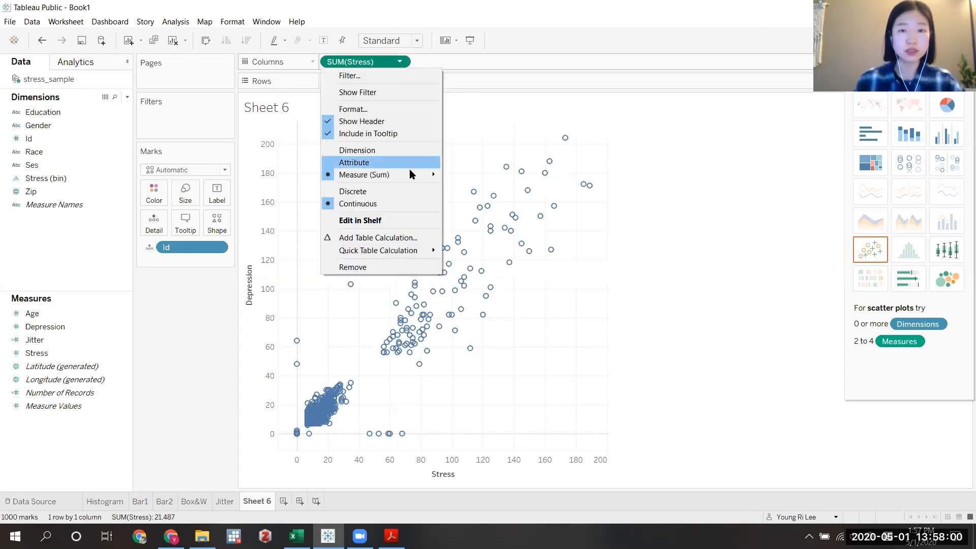
{"action": "mouse_move", "coordinate": [410, 173]}
{"action": "left_click", "coordinate": [473, 188]}
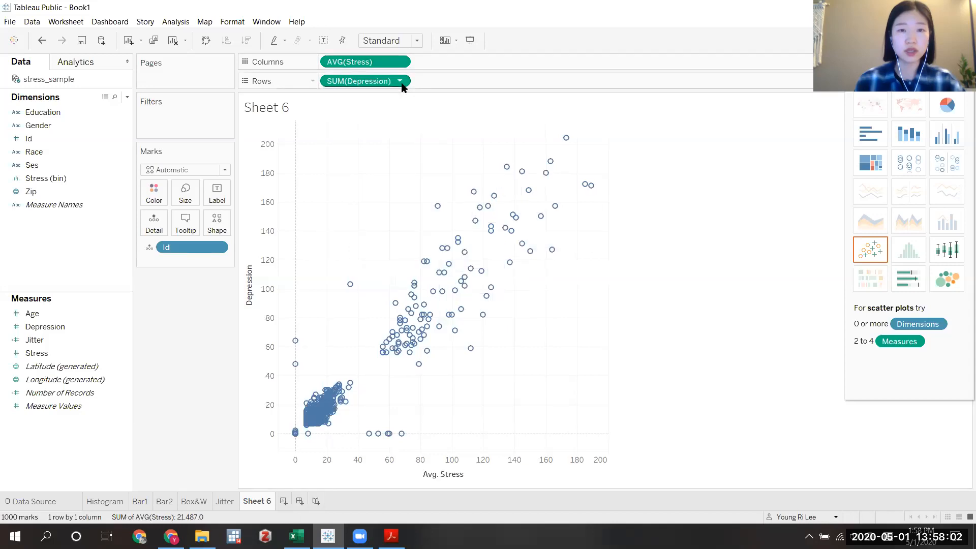
{"action": "left_click", "coordinate": [401, 82]}
{"action": "mouse_move", "coordinate": [404, 194]}
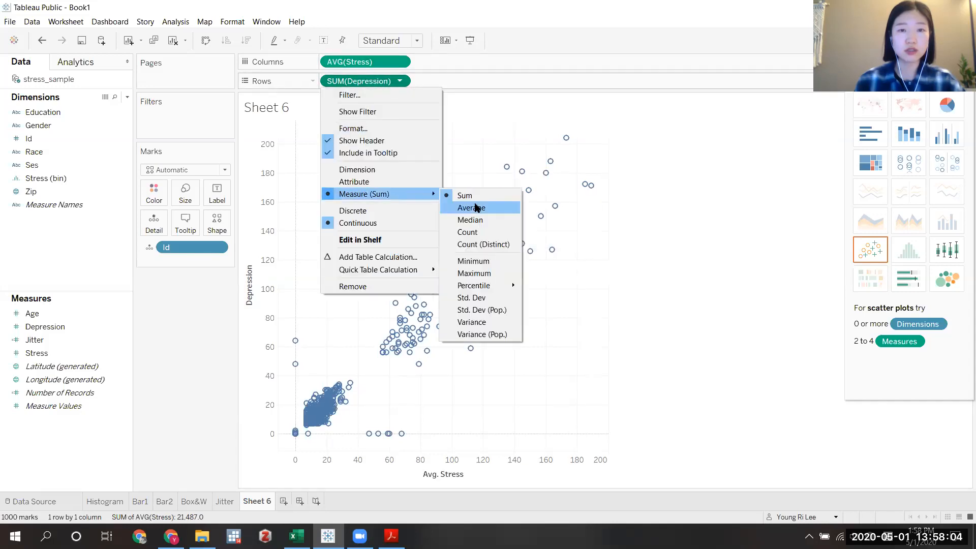
{"action": "left_click", "coordinate": [477, 209]}
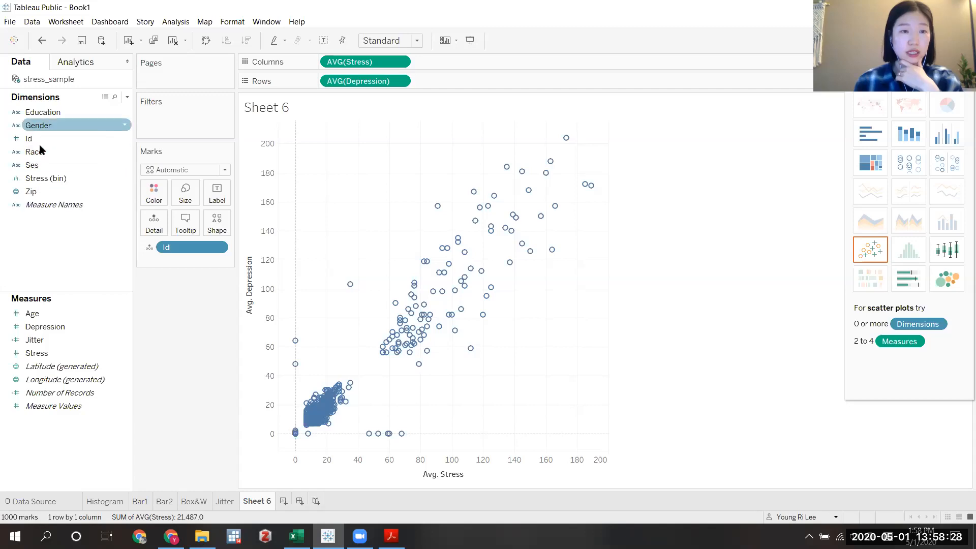
- Color the scatter plot's marks by Race and hide the chart type suggestions to reveal the legend
{"action": "left_click_drag", "start_coordinate": [42, 155], "coordinate": [157, 199]}
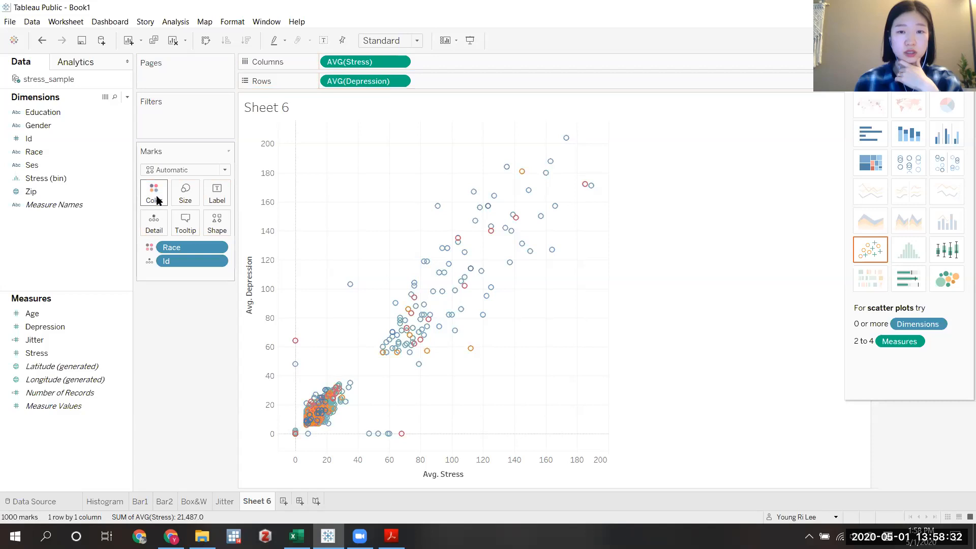
{"action": "left_click", "coordinate": [949, 41]}
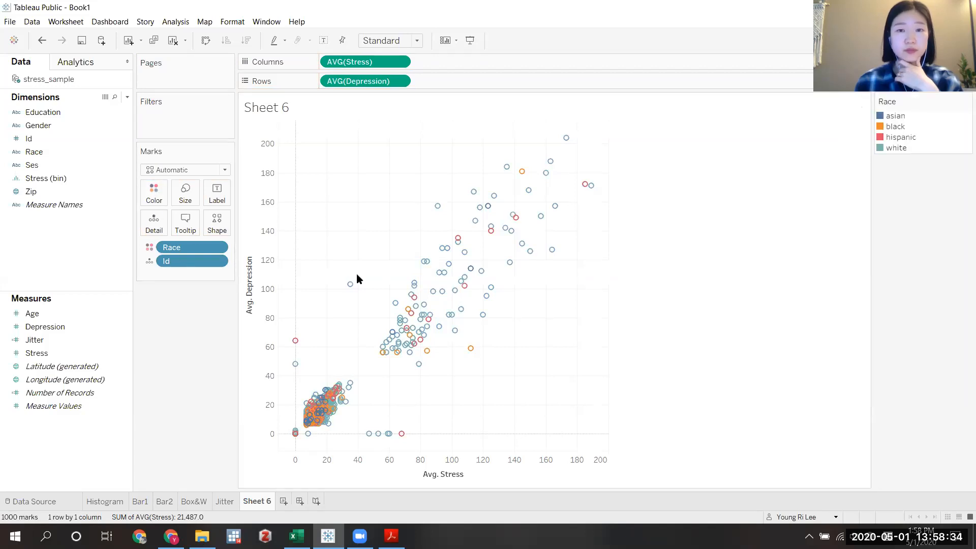
- Slightly enlarge the scatter plot's marks and change their shape to a filled circle
{"action": "left_click", "coordinate": [189, 201]}
{"action": "left_click_drag", "start_coordinate": [204, 222], "coordinate": [205, 222]}
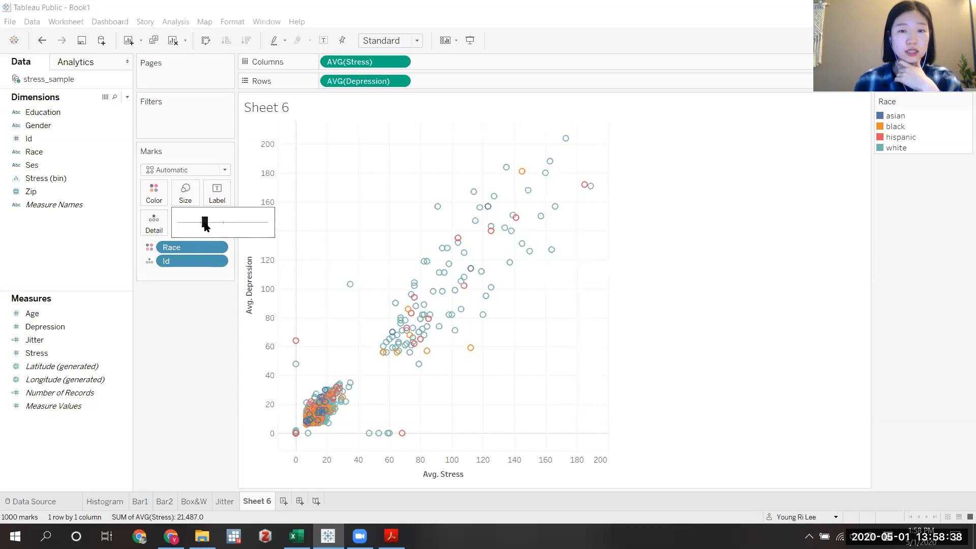
{"action": "left_click", "coordinate": [174, 292]}
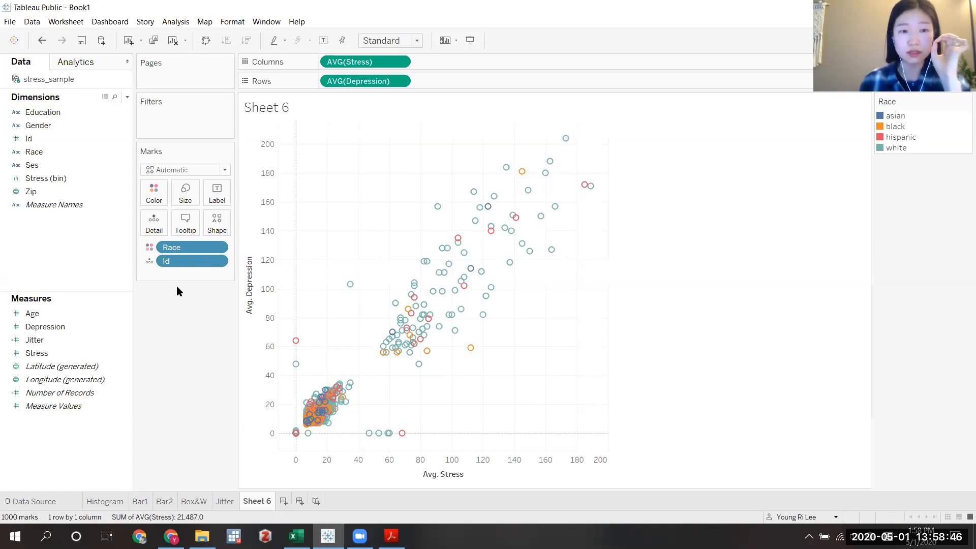
{"action": "left_click", "coordinate": [217, 230]}
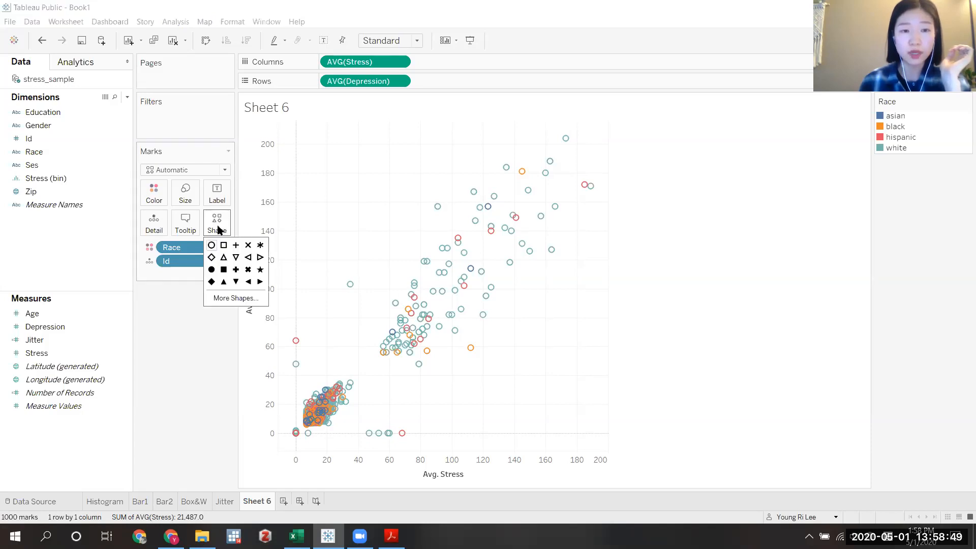
{"action": "left_click", "coordinate": [212, 270]}
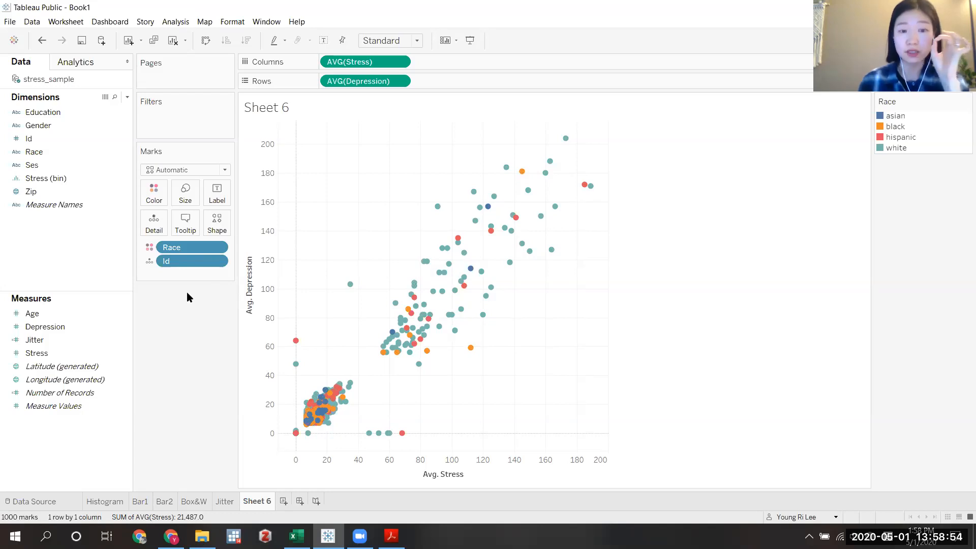
- Reduce the opacity of the scatter plot's marks slightly below 100%
{"action": "left_click", "coordinate": [154, 196]}
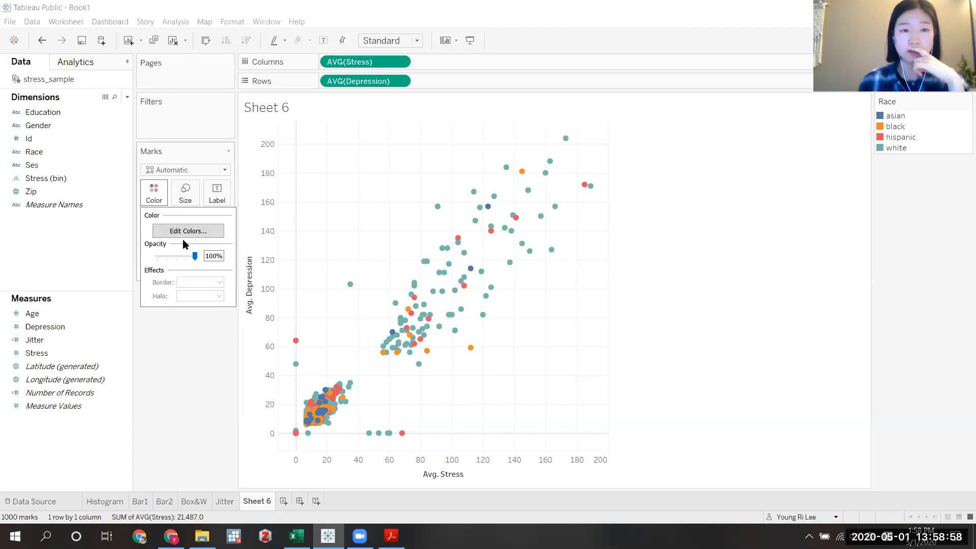
{"action": "mouse_move", "coordinate": [195, 255]}
{"action": "left_mouse_down"}
{"action": "mouse_move", "coordinate": [176, 256]}
{"action": "mouse_move", "coordinate": [185, 256]}
{"action": "left_mouse_up"}
{"action": "left_click", "coordinate": [154, 314]}
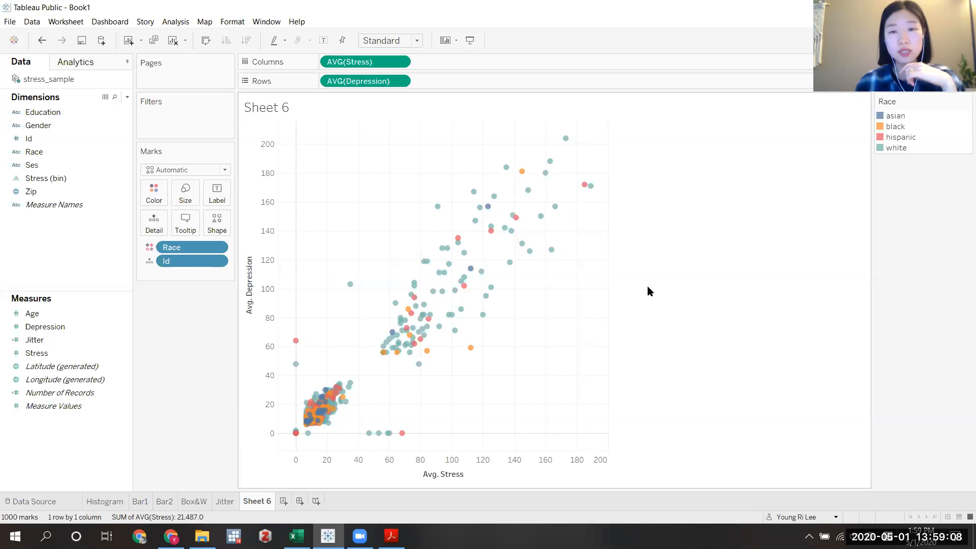
- Add a mark annotation to the point with the highest average Depression, removing the Id line, and move its text box away from the point
{"action": "mouse_move", "coordinate": [513, 218]}
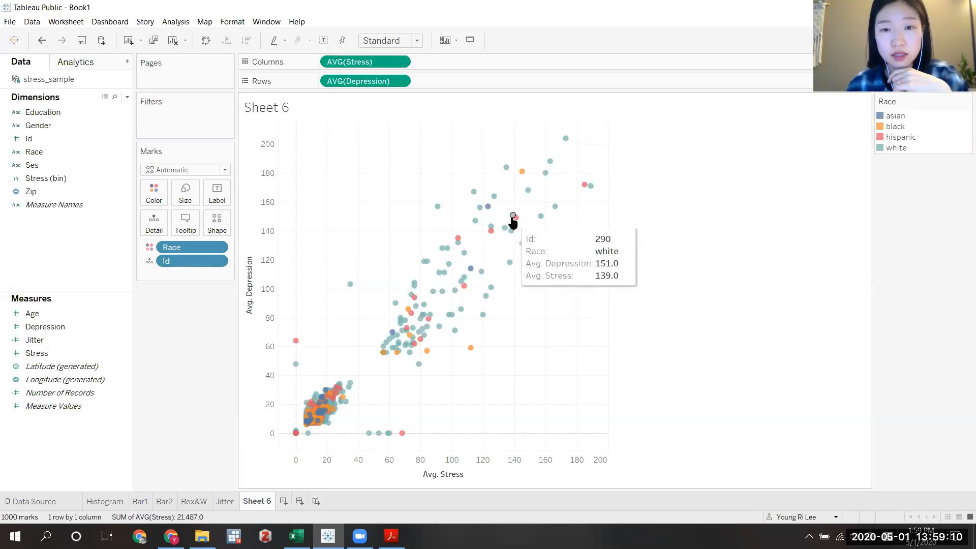
{"action": "mouse_move", "coordinate": [590, 188]}
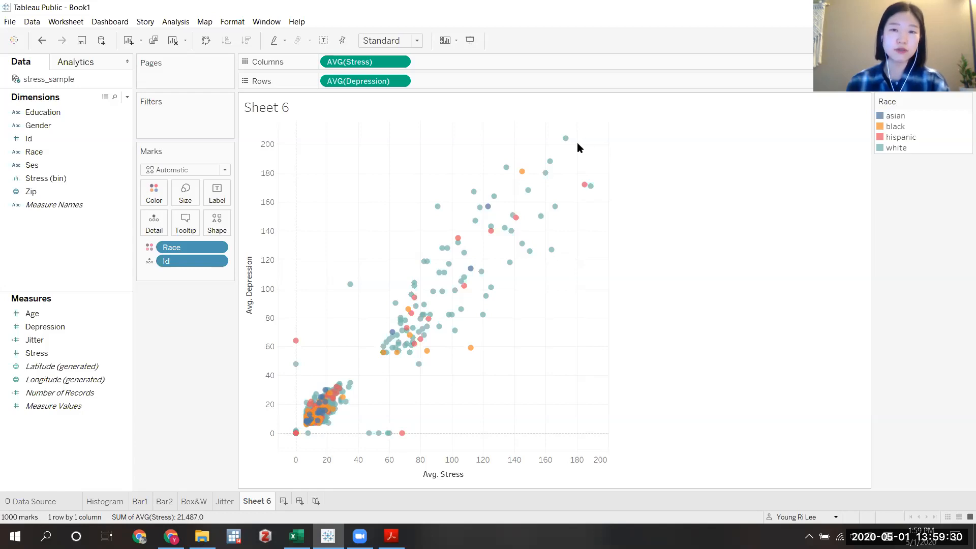
{"action": "mouse_move", "coordinate": [566, 140]}
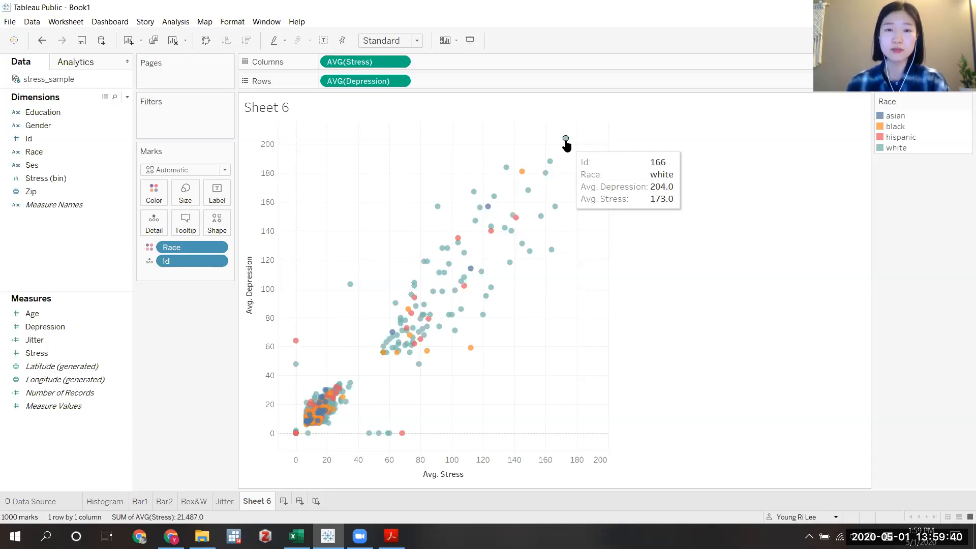
{"action": "left_click", "coordinate": [566, 139]}
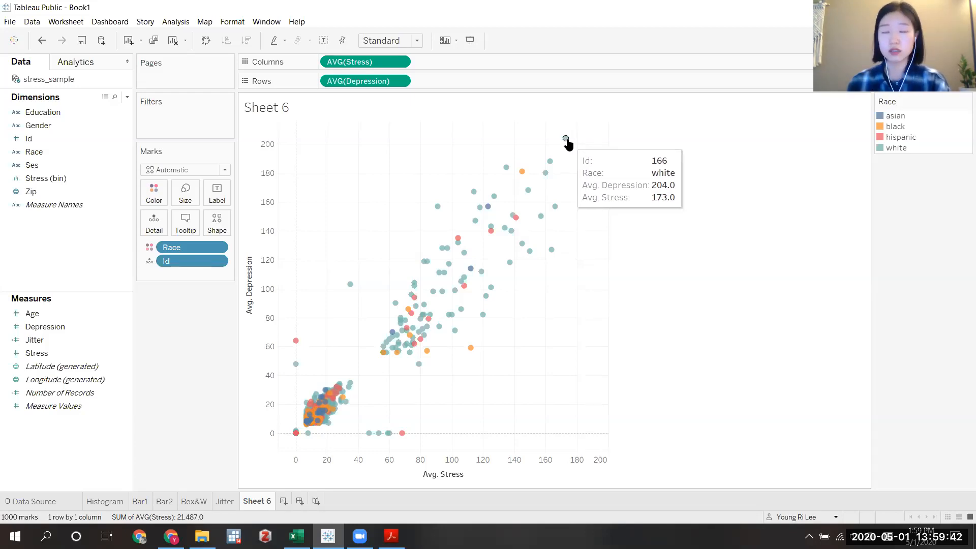
{"action": "right_click", "coordinate": [567, 141]}
{"action": "mouse_move", "coordinate": [612, 208]}
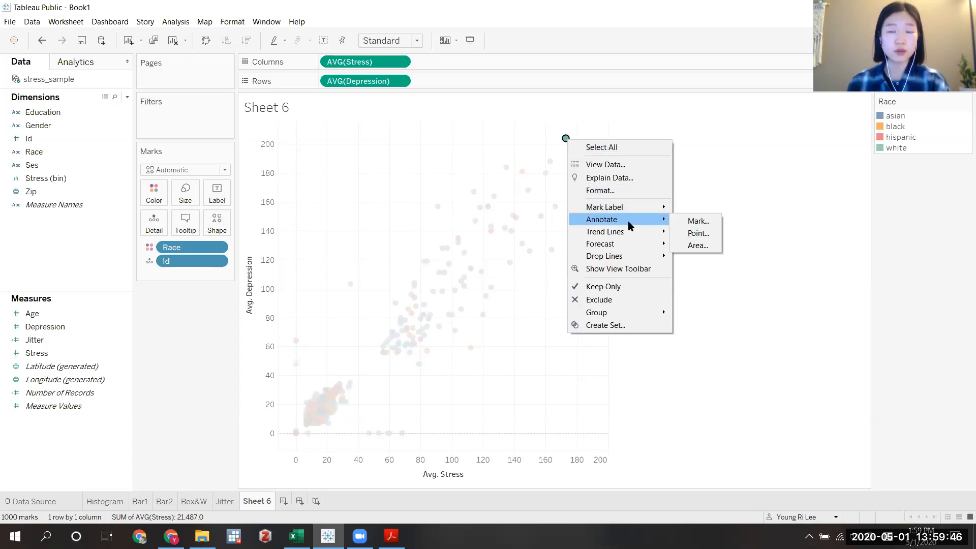
{"action": "left_click", "coordinate": [691, 226]}
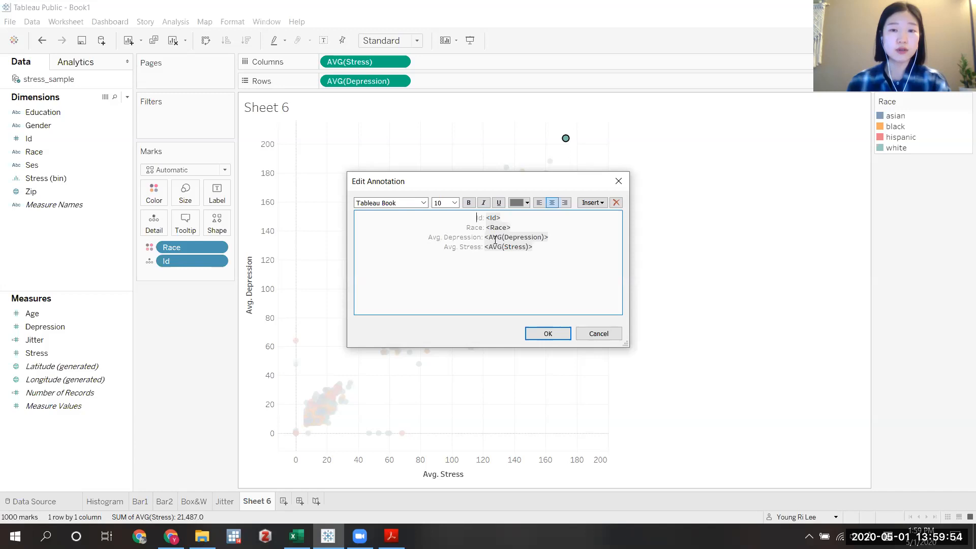
{"action": "left_click_drag", "start_coordinate": [503, 218], "coordinate": [454, 210]}
{"action": "key", "text": "BackSpace"}
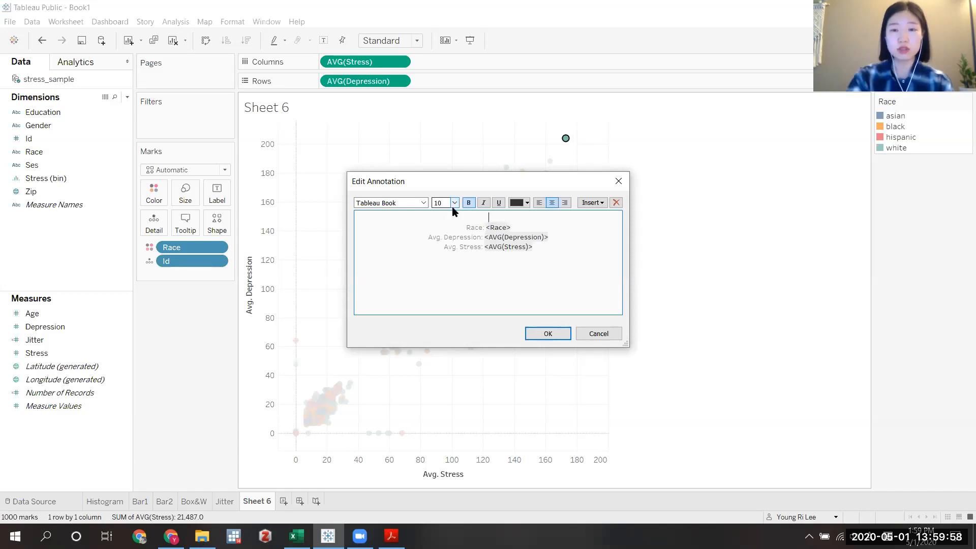
{"action": "key", "text": "Delete"}
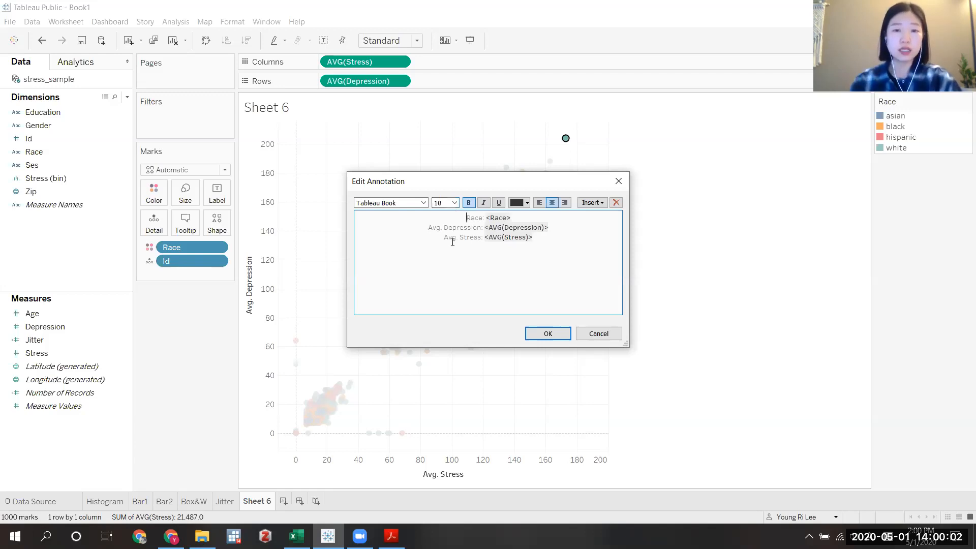
{"action": "left_click", "coordinate": [556, 333]}
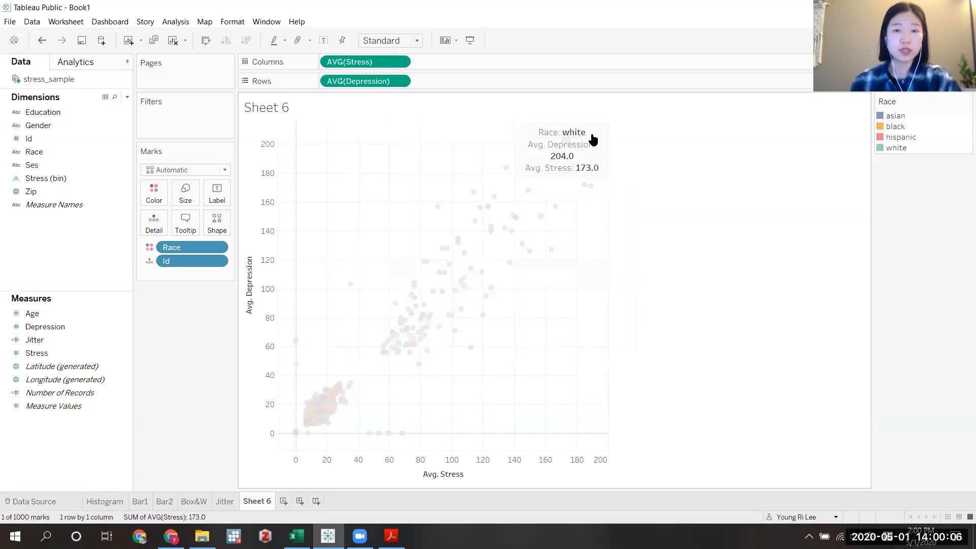
{"action": "mouse_move", "coordinate": [597, 143]}
{"action": "left_mouse_down"}
{"action": "mouse_move", "coordinate": [592, 157]}
{"action": "mouse_move", "coordinate": [633, 168]}
{"action": "mouse_move", "coordinate": [618, 175]}
{"action": "mouse_move", "coordinate": [472, 140]}
{"action": "left_mouse_up"}
{"action": "left_click", "coordinate": [651, 193]}
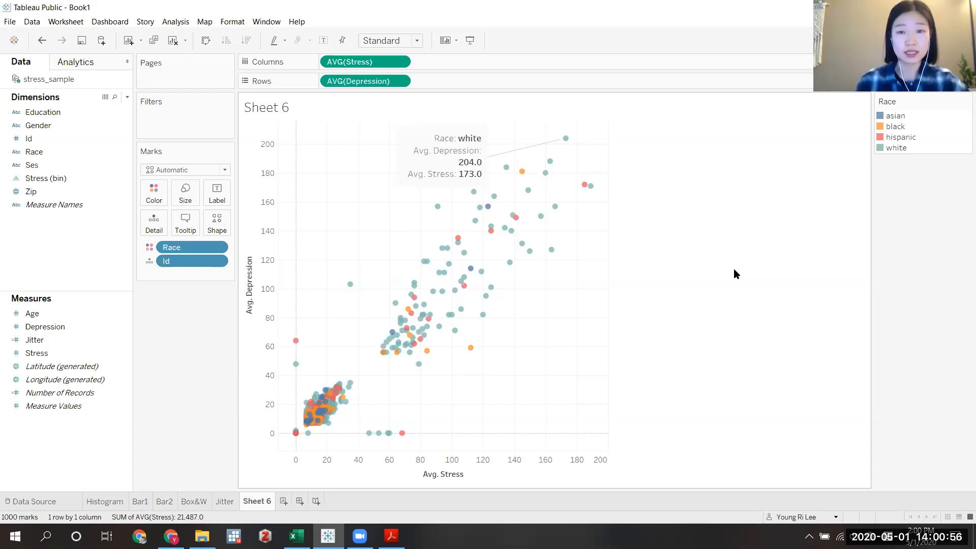
- Show linear trend lines on the scatter plot and inspect the model details of individual lines
{"action": "right_click", "coordinate": [539, 309]}
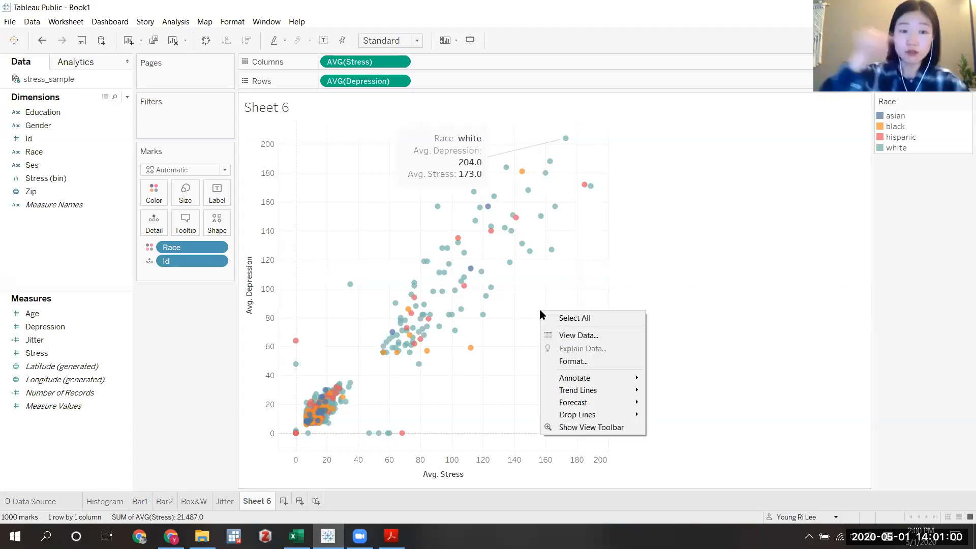
{"action": "left_click", "coordinate": [681, 377]}
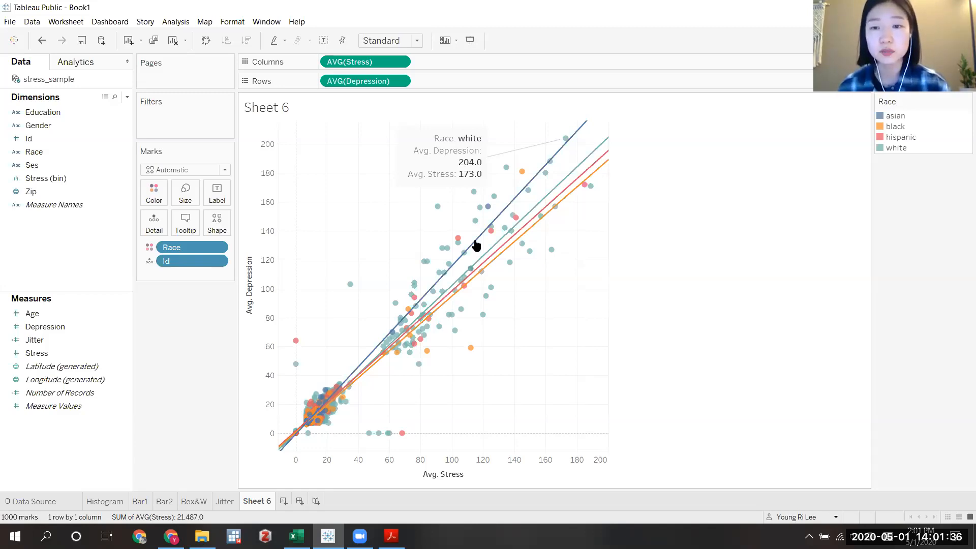
{"action": "mouse_move", "coordinate": [475, 244]}
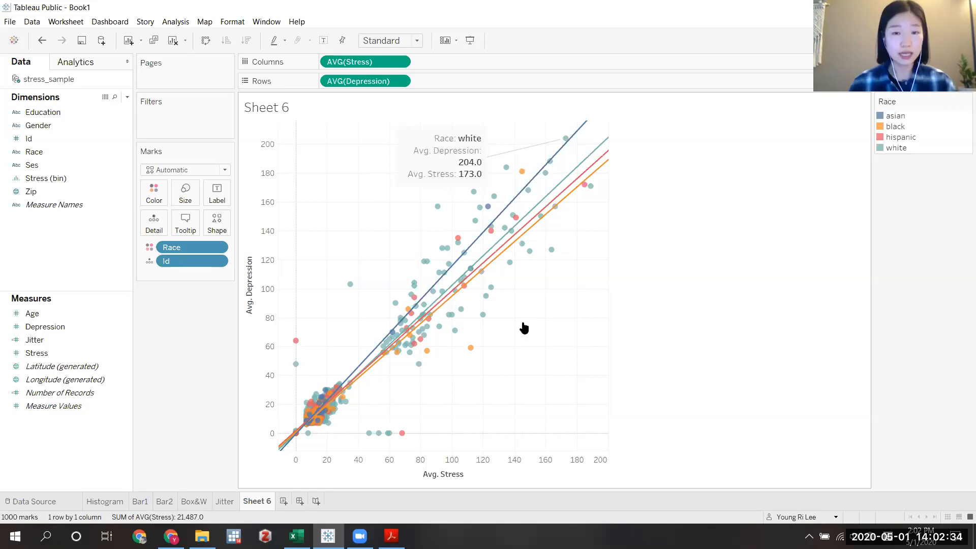
{"action": "mouse_move", "coordinate": [571, 279]}
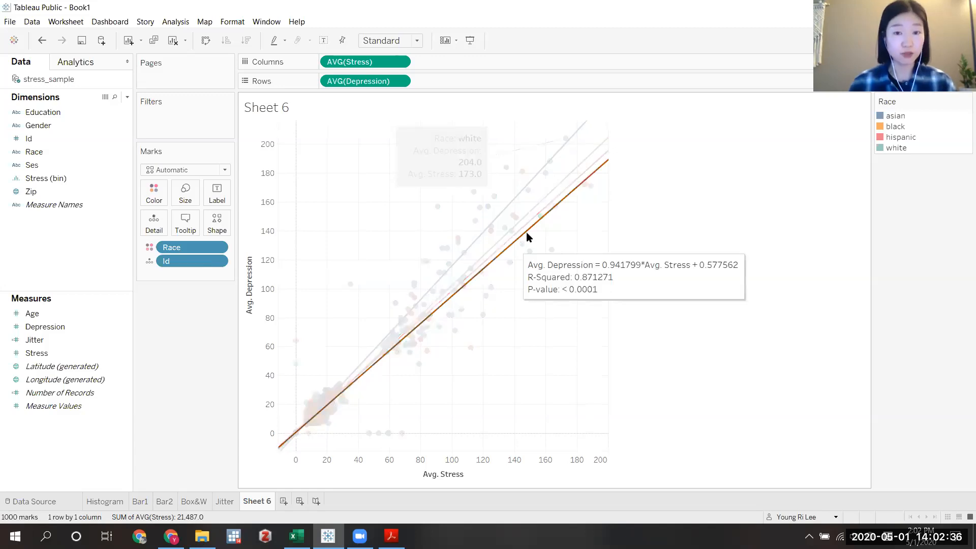
- Edit the trend lines to exclude Race as a factor
{"action": "right_click", "coordinate": [513, 246]}
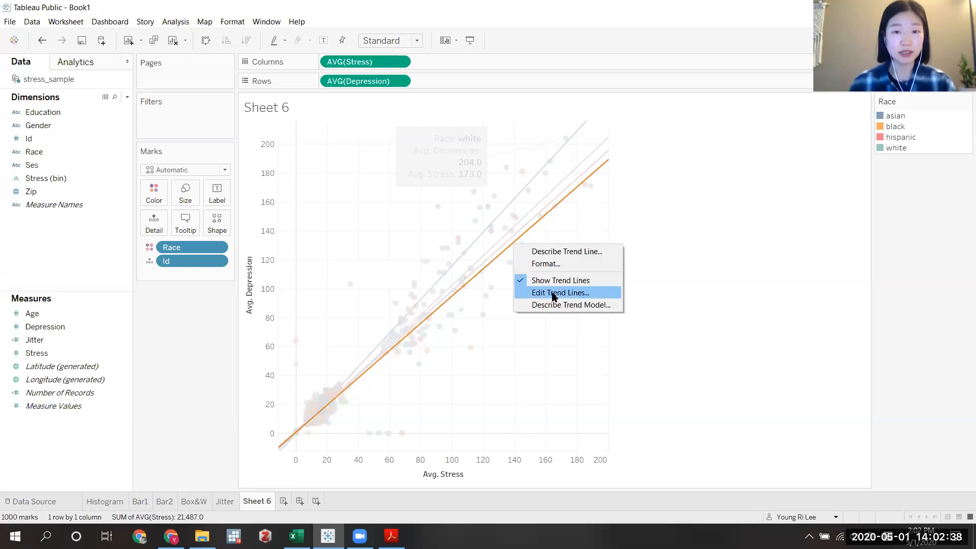
{"action": "left_click", "coordinate": [546, 290]}
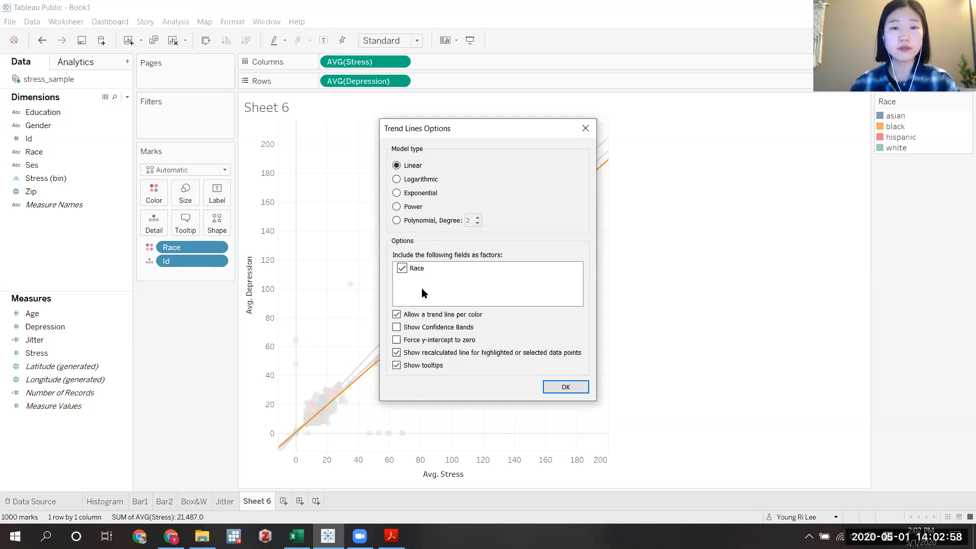
{"action": "left_click", "coordinate": [402, 268]}
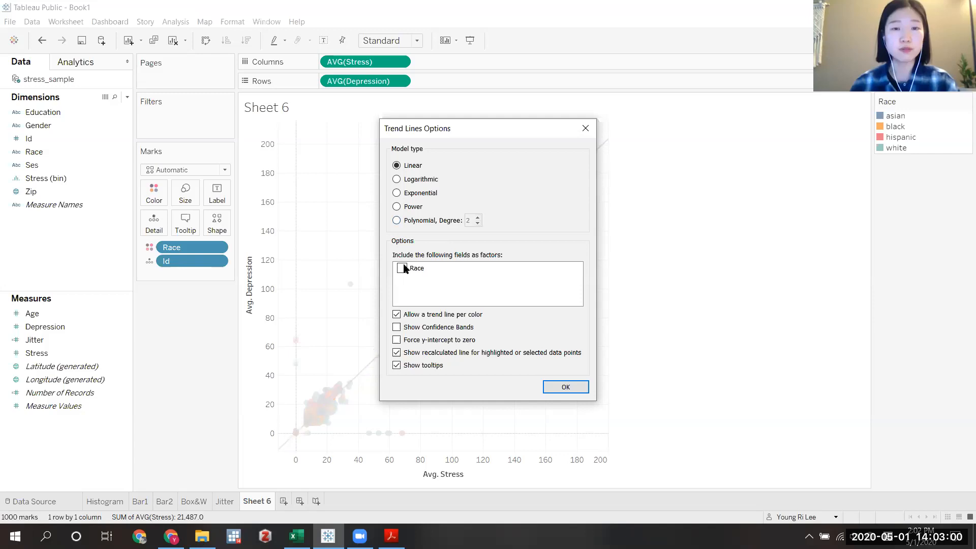
{"action": "left_click", "coordinate": [566, 387]}
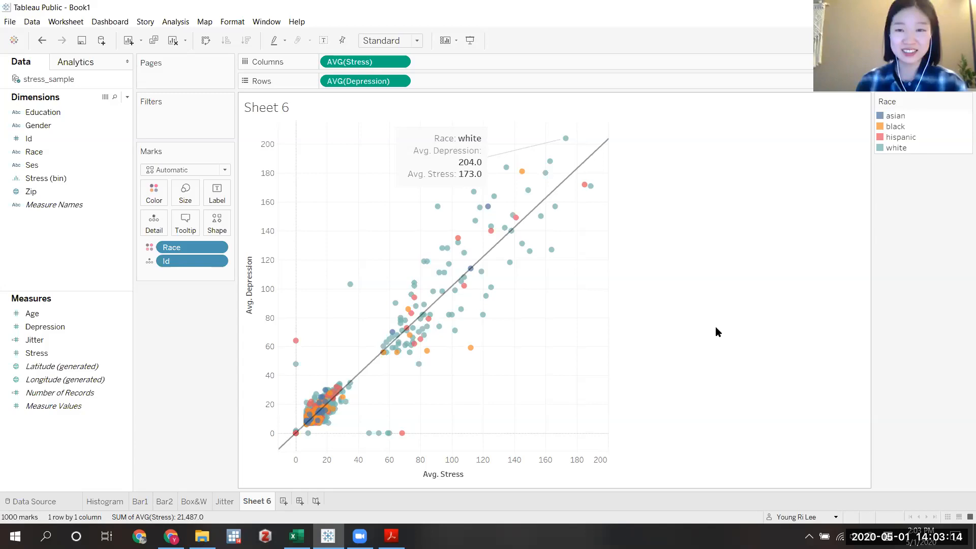
- Include Race as a trend line factor again, with a trend line per color allowed
{"action": "mouse_move", "coordinate": [553, 193]}
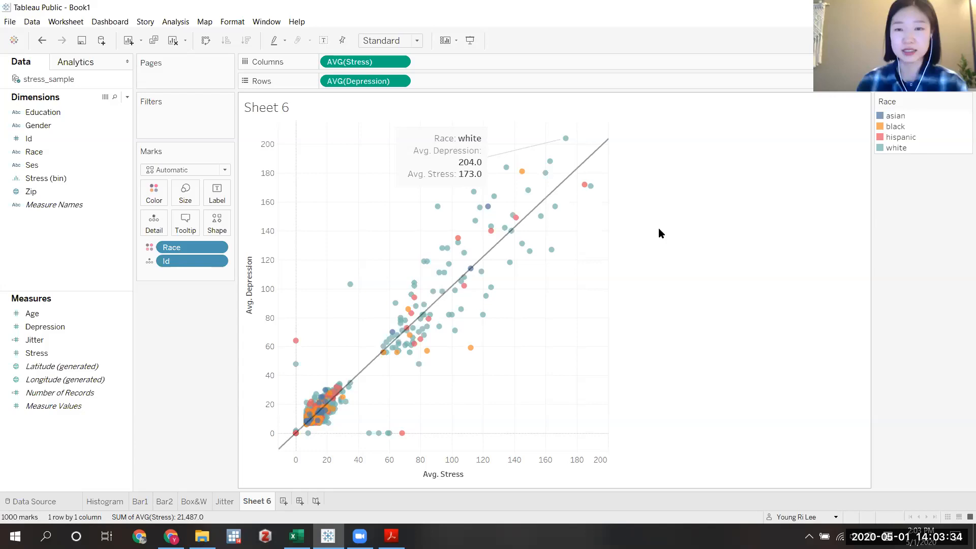
{"action": "right_click", "coordinate": [565, 257]}
{"action": "mouse_move", "coordinate": [627, 348]}
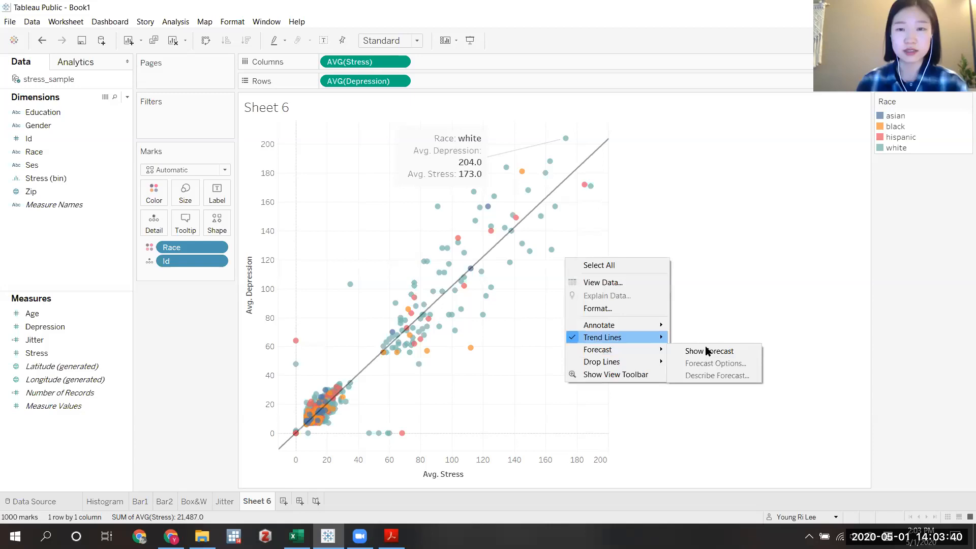
{"action": "left_click", "coordinate": [714, 352]}
{"action": "left_click", "coordinate": [397, 314]}
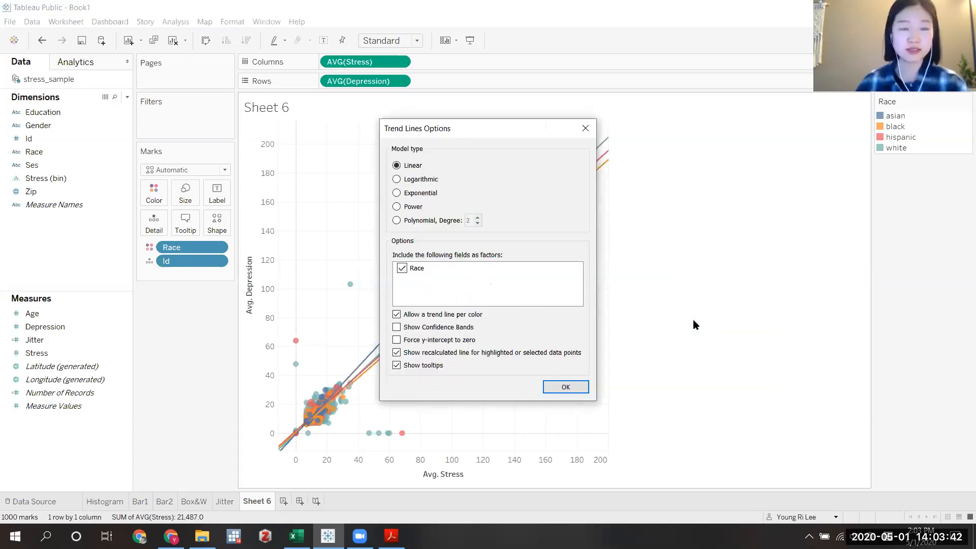
{"action": "left_click", "coordinate": [565, 386]}
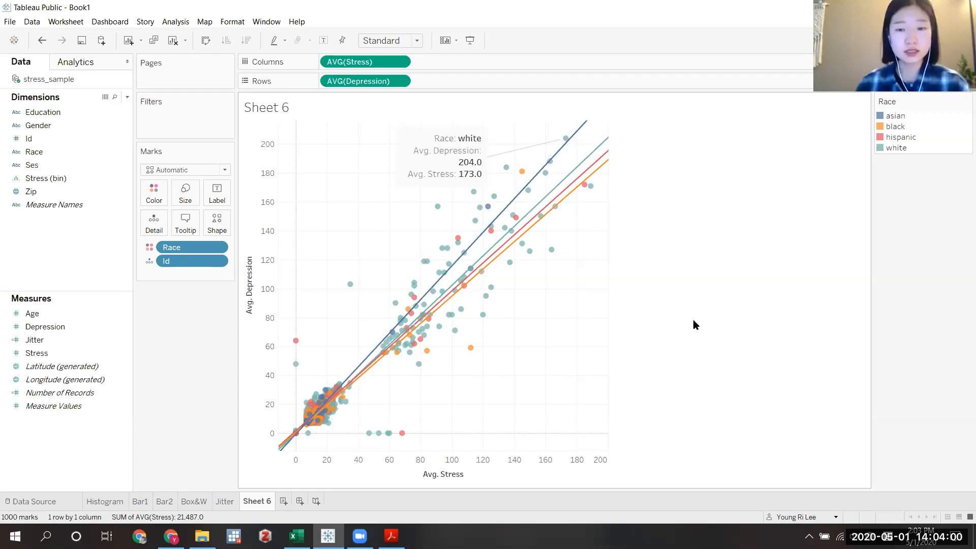
- Fix the Avg. Stress axis range with a start of 0 and an end of 100
{"action": "double_click", "coordinate": [553, 462]}
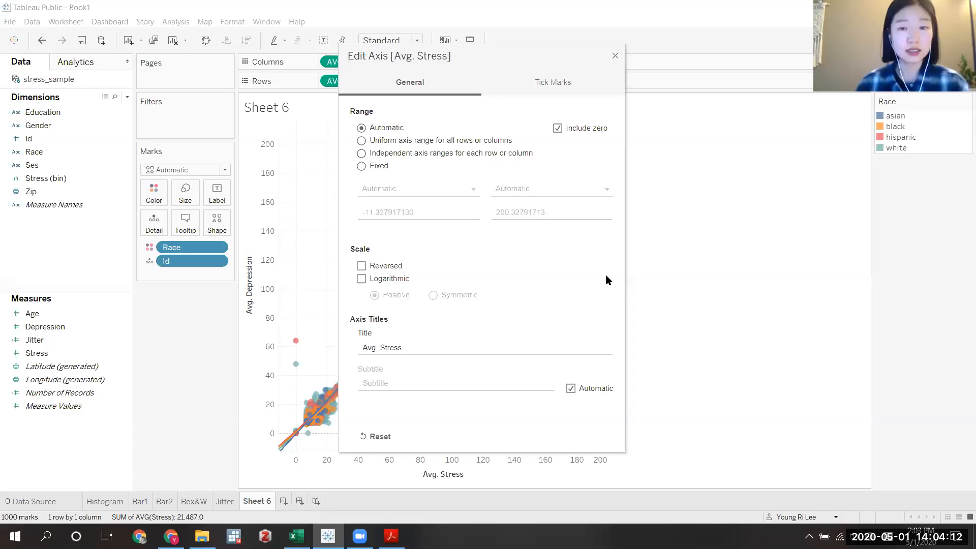
{"action": "left_click_drag", "start_coordinate": [370, 168], "coordinate": [529, 161]}
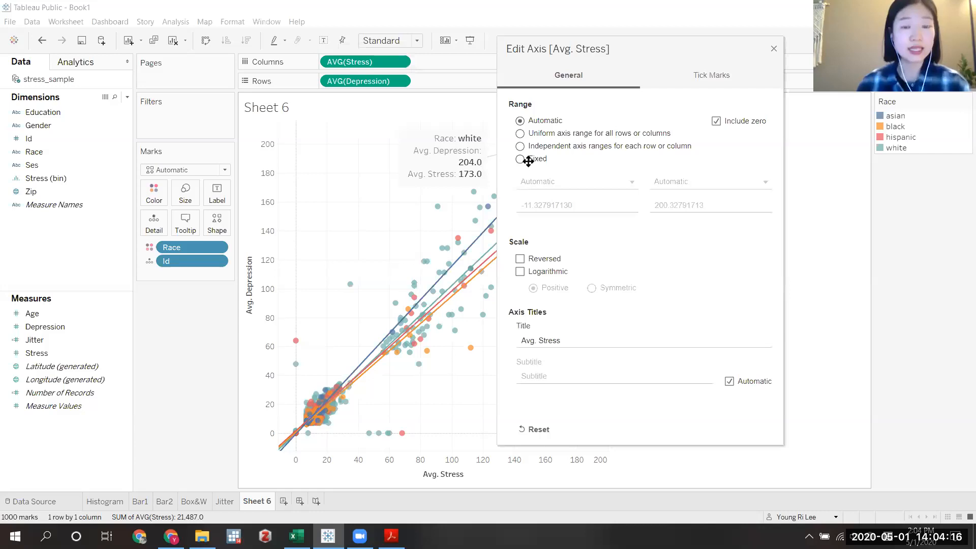
{"action": "left_click", "coordinate": [529, 162]}
{"action": "left_click", "coordinate": [590, 205]}
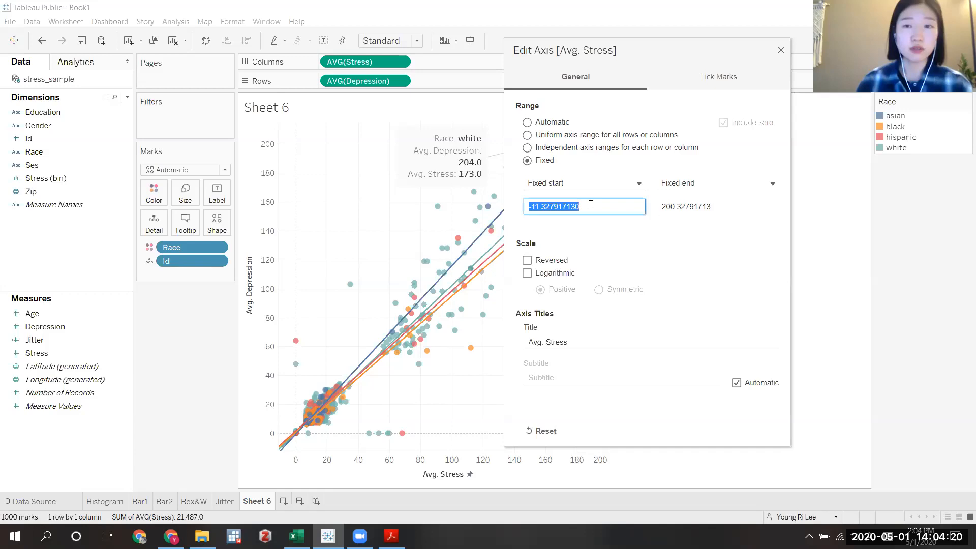
{"action": "type", "text": "0"}
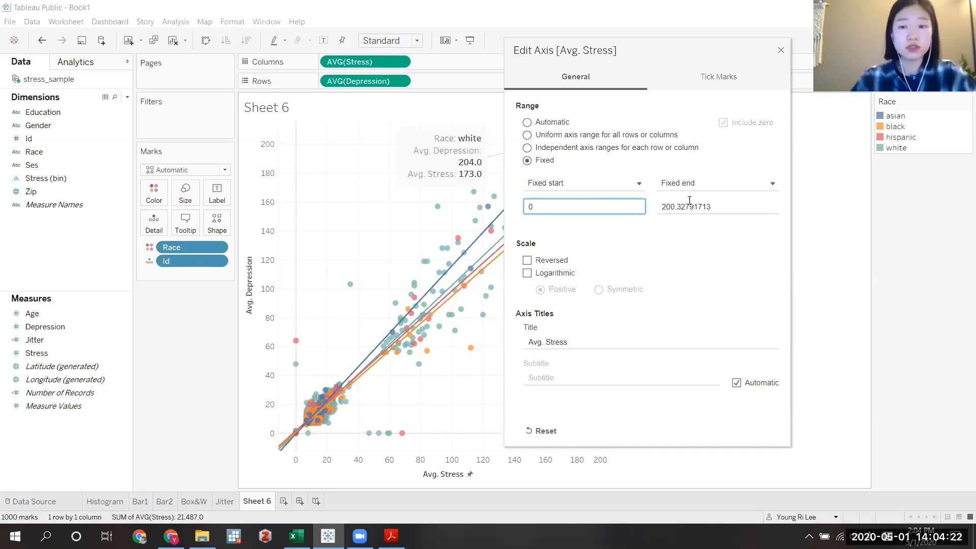
{"action": "double_click", "coordinate": [727, 207]}
{"action": "type", "text": "100"}
{"action": "left_click", "coordinate": [770, 160]}
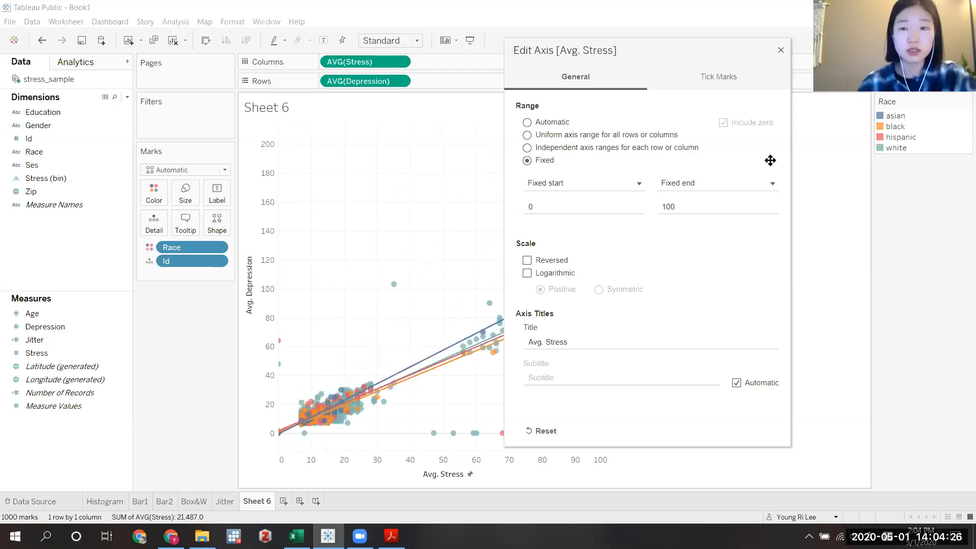
{"action": "key", "text": "Escape"}
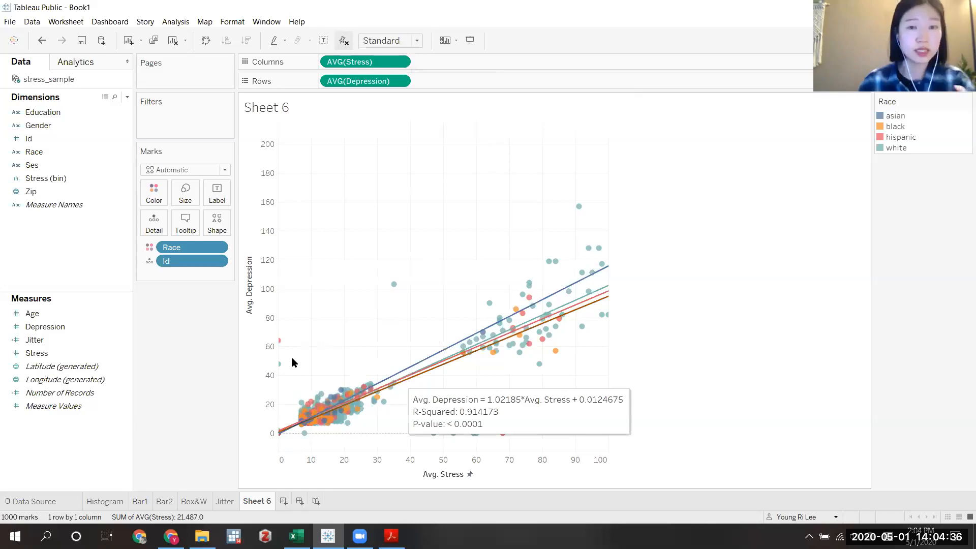
{"action": "left_click_drag", "start_coordinate": [37, 353], "coordinate": [160, 113]}
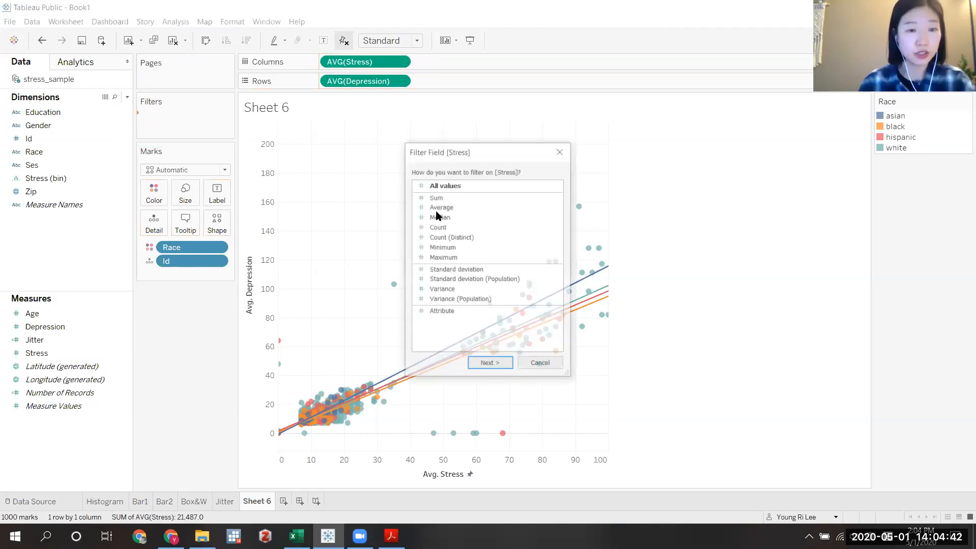
{"action": "left_click", "coordinate": [437, 208]}
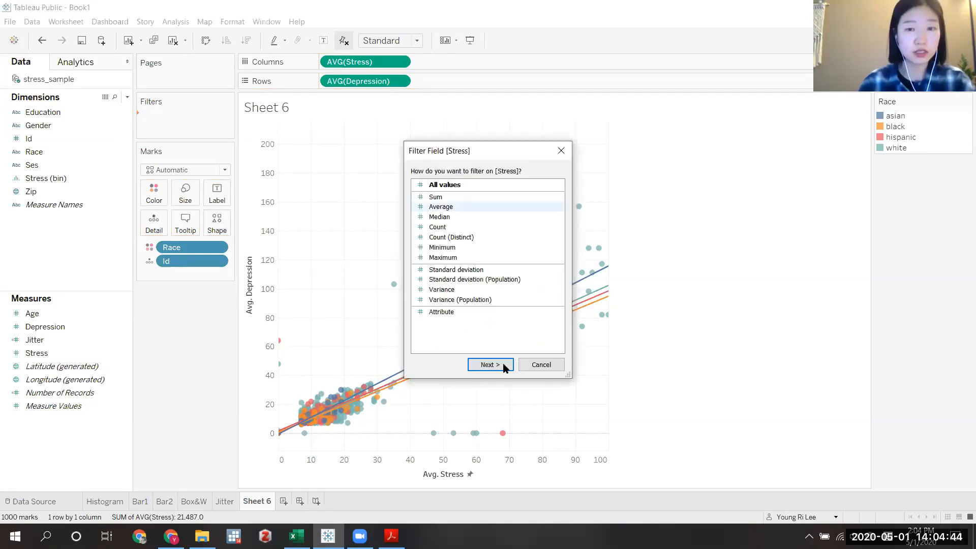
{"action": "left_click", "coordinate": [505, 365]}
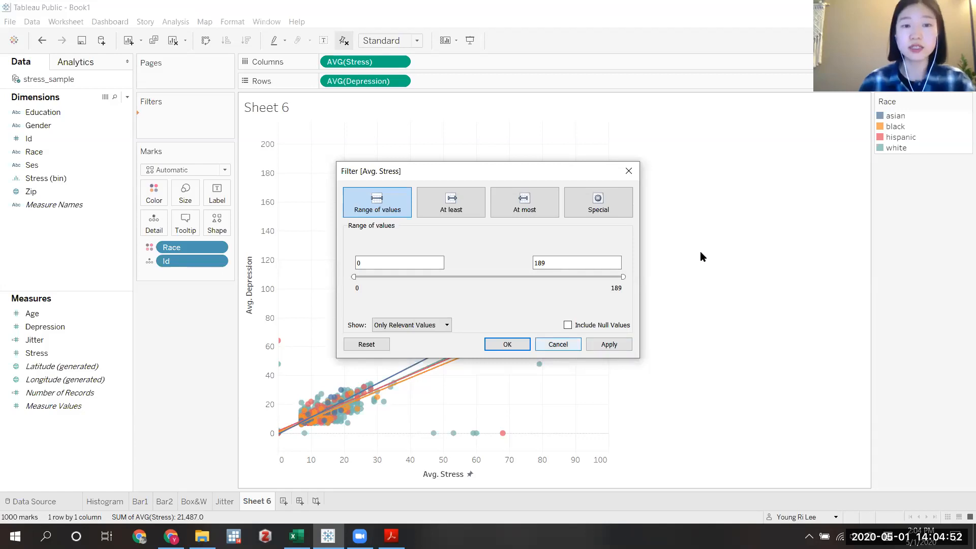
{"action": "key", "text": "Escape"}
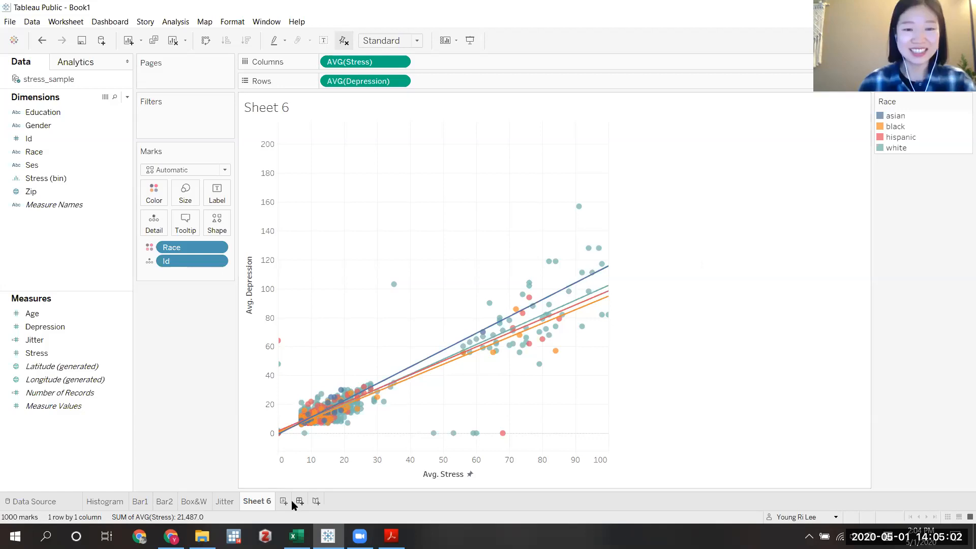
- Rename the Sheet 6 worksheet as Scatter
{"action": "double_click", "coordinate": [261, 502]}
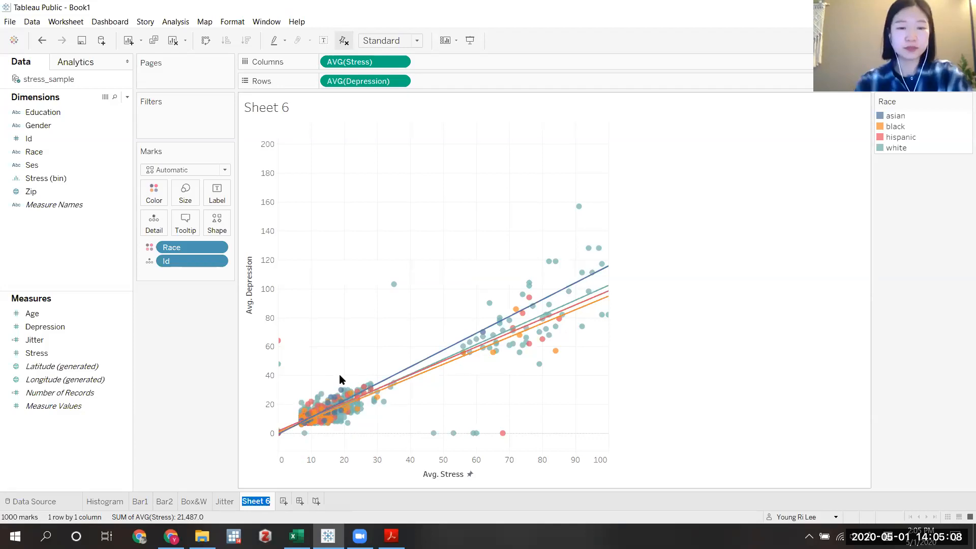
{"action": "type", "text": "Scatter"}
{"action": "key", "text": "Return"}
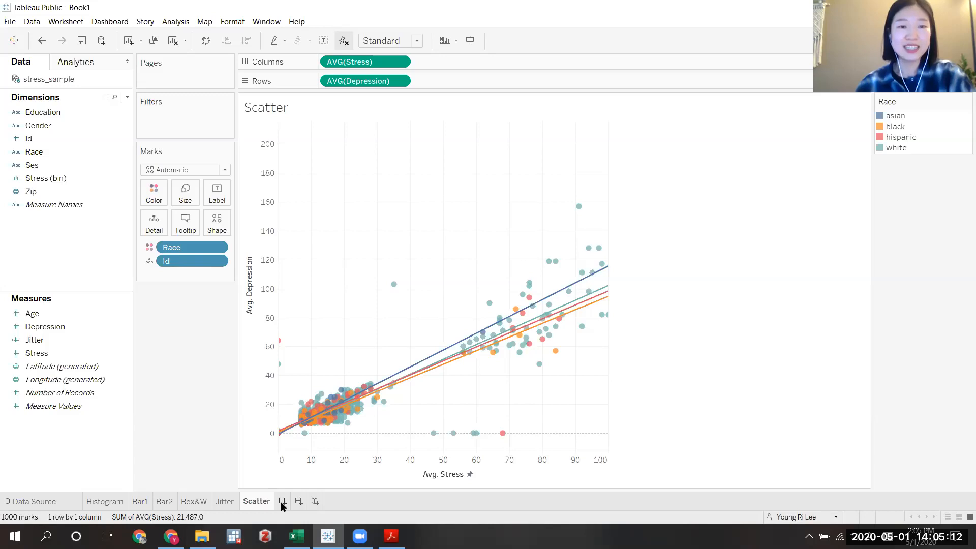
- Add a new worksheet and build a symbol map from the Zip dimension and the Depression measure
{"action": "left_click", "coordinate": [282, 501]}
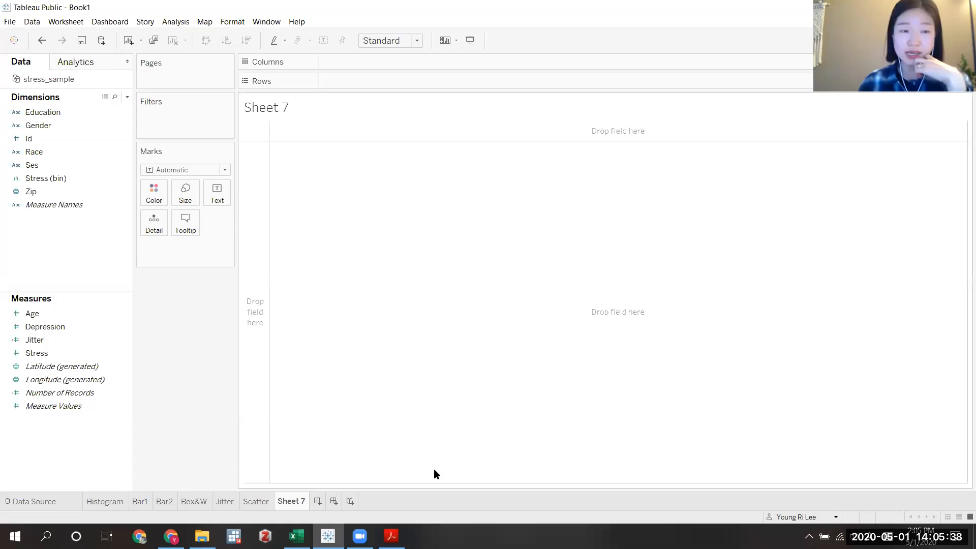
{"action": "left_click", "coordinate": [59, 327]}
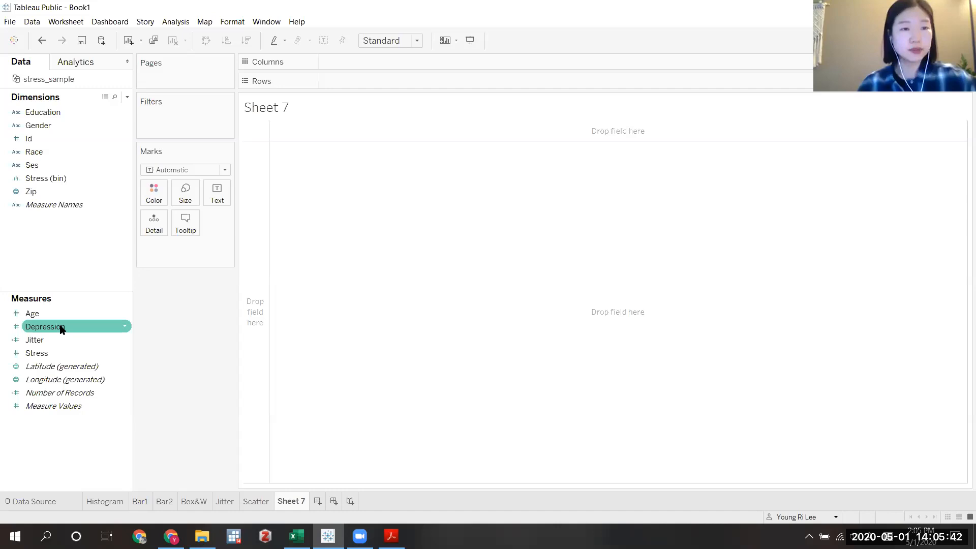
{"action": "double_click", "coordinate": [35, 193]}
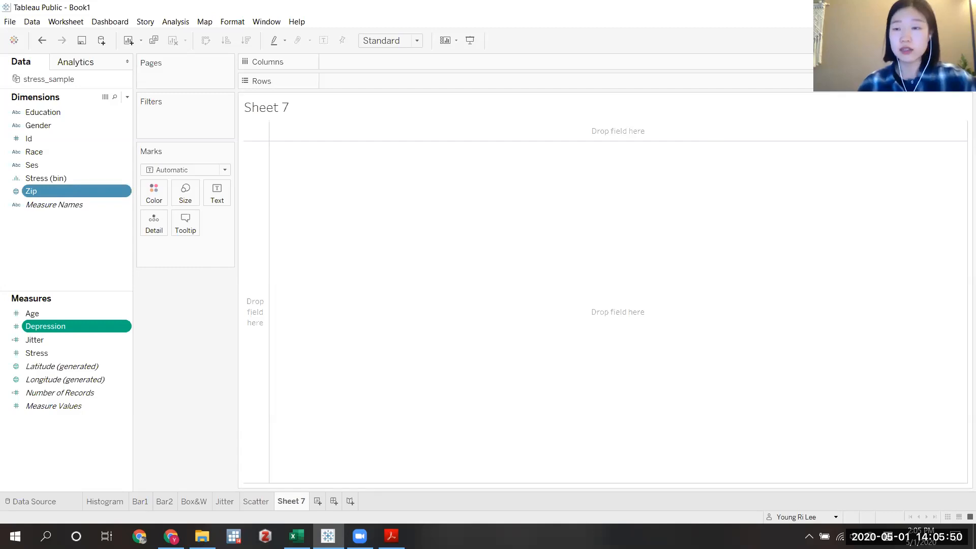
{"action": "left_click", "coordinate": [948, 40]}
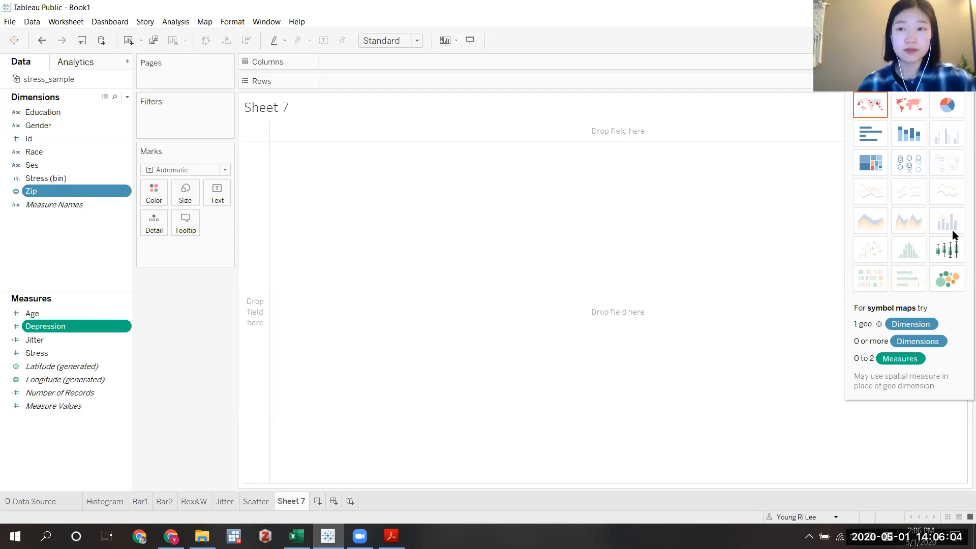
{"action": "left_click", "coordinate": [870, 105]}
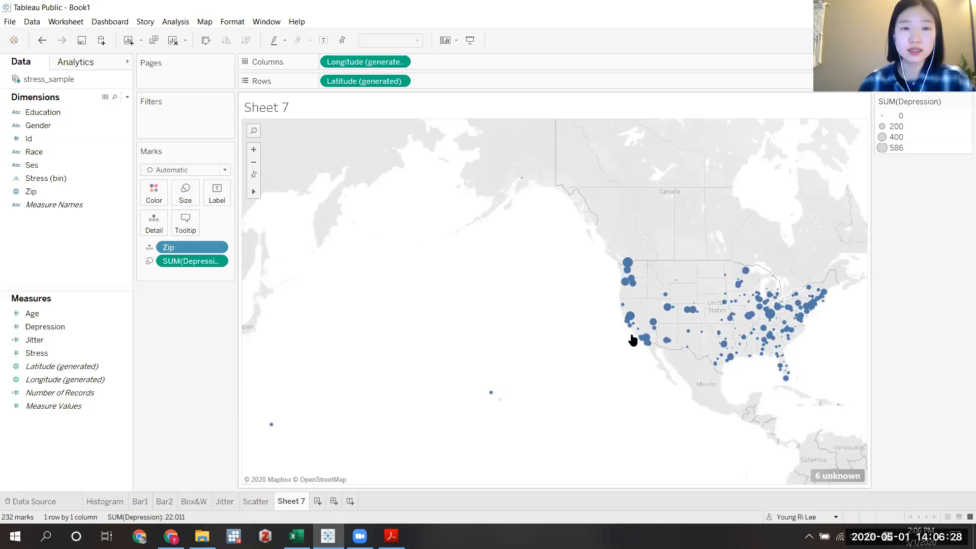
- Pan and zoom the map so the contiguous United States fills the view
{"action": "mouse_move", "coordinate": [286, 192]}
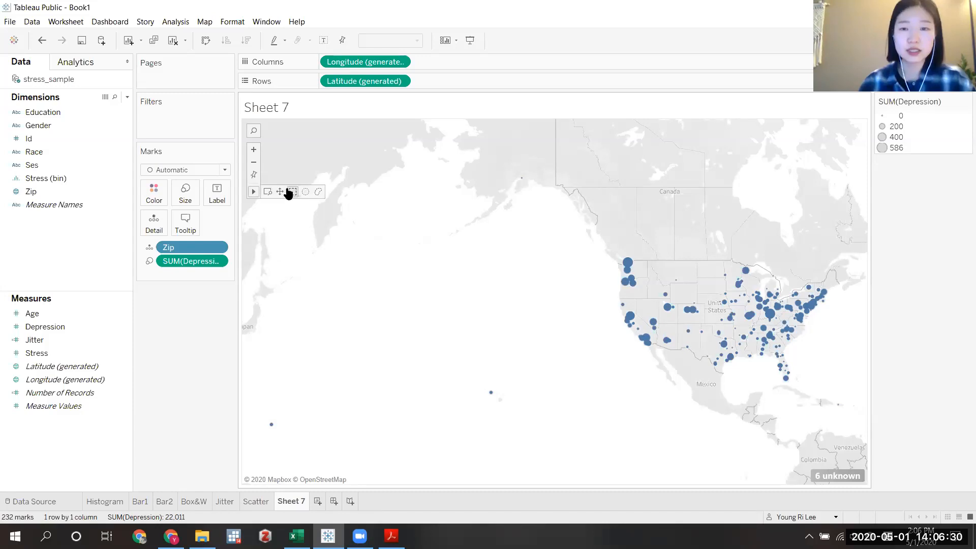
{"action": "left_click", "coordinate": [282, 191]}
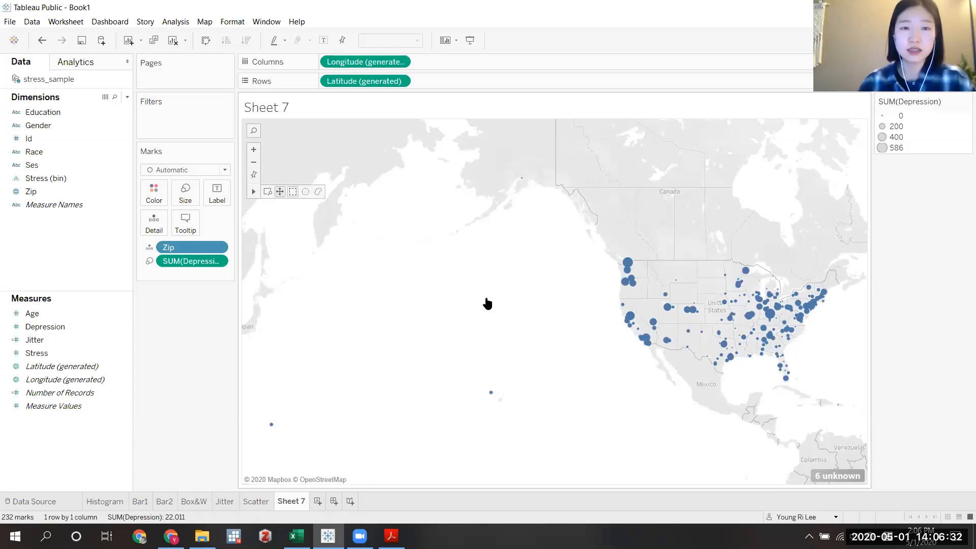
{"action": "left_click_drag", "start_coordinate": [799, 334], "coordinate": [625, 331]}
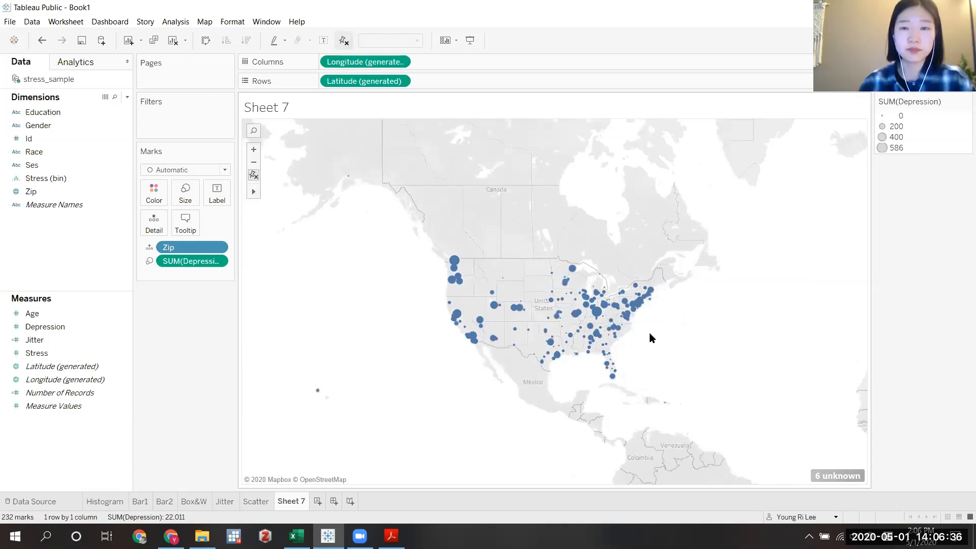
{"action": "left_click_drag", "start_coordinate": [648, 332], "coordinate": [677, 321]}
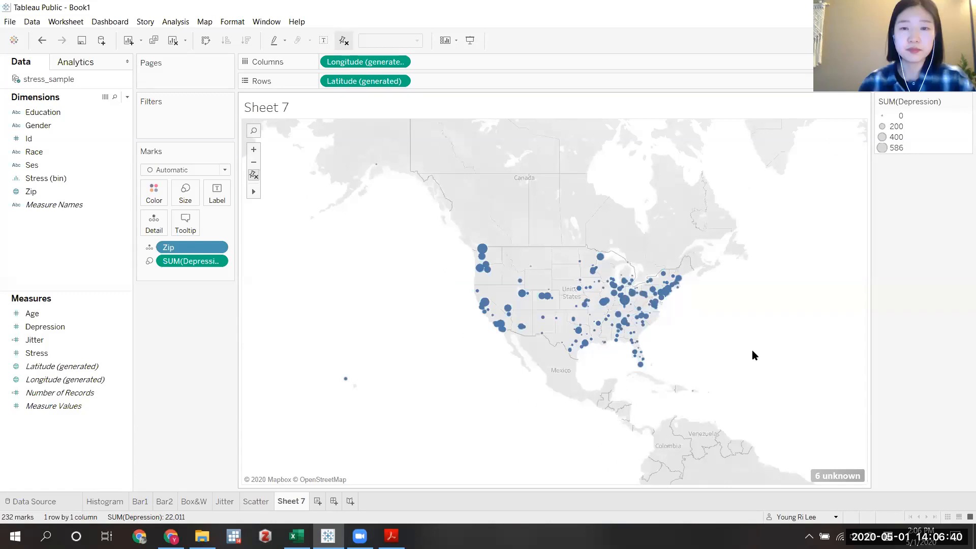
{"action": "scroll", "coordinate": [610, 296], "scroll_direction": "up", "scroll_amount": 2}
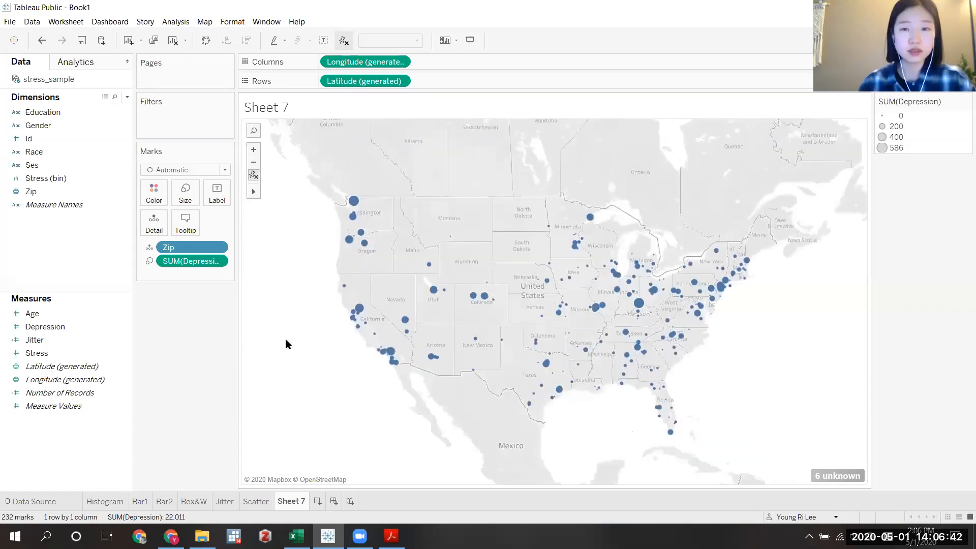
- Enlarge the map's circle marks and lower their color opacity
{"action": "left_click", "coordinate": [185, 192]}
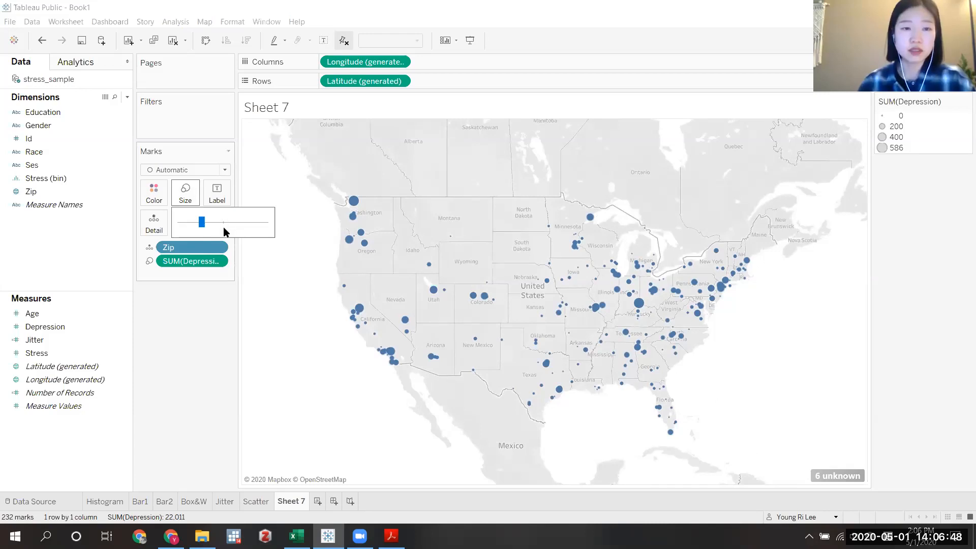
{"action": "left_click", "coordinate": [224, 227]}
{"action": "left_click", "coordinate": [154, 193]}
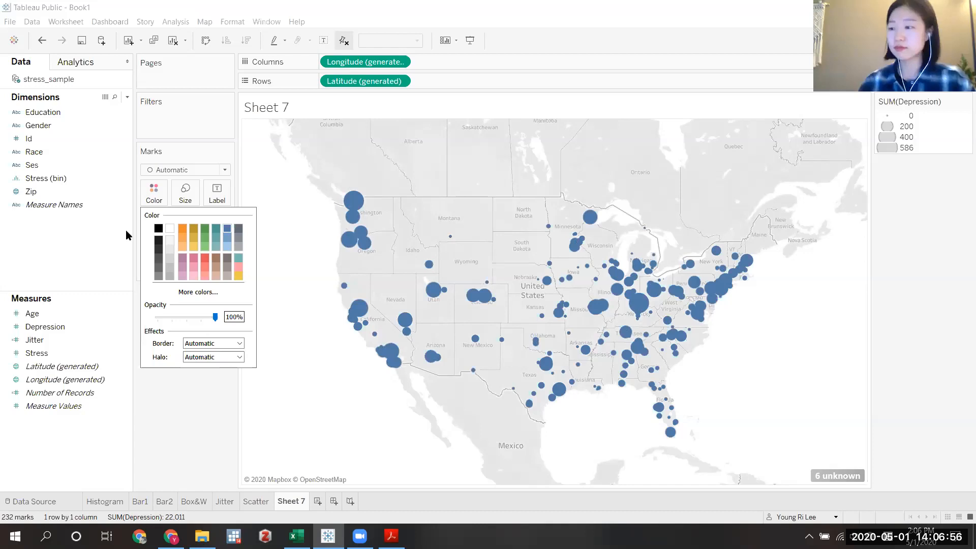
{"action": "key", "text": "Escape"}
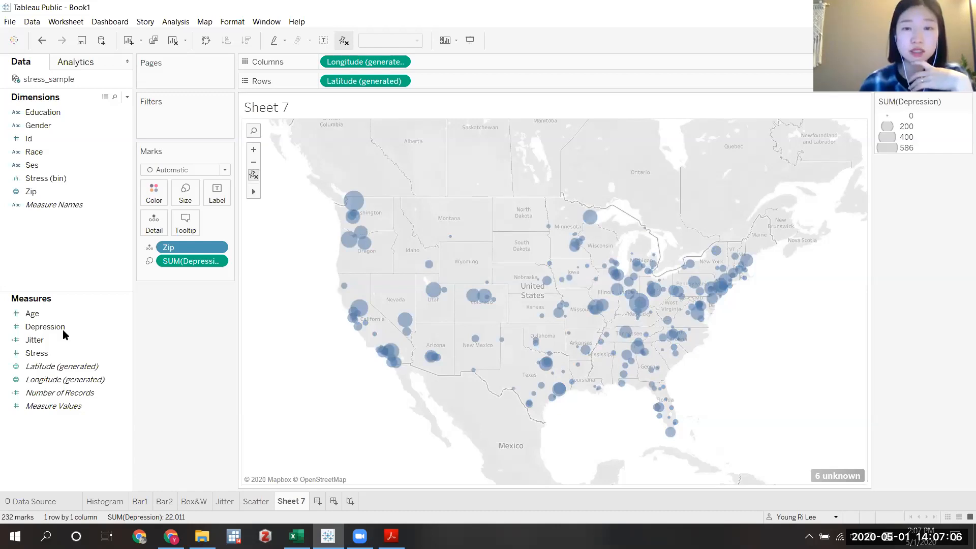
- Color the map marks by SUM(Depression) and choose the Green palette for them
{"action": "left_click_drag", "start_coordinate": [62, 329], "coordinate": [151, 366]}
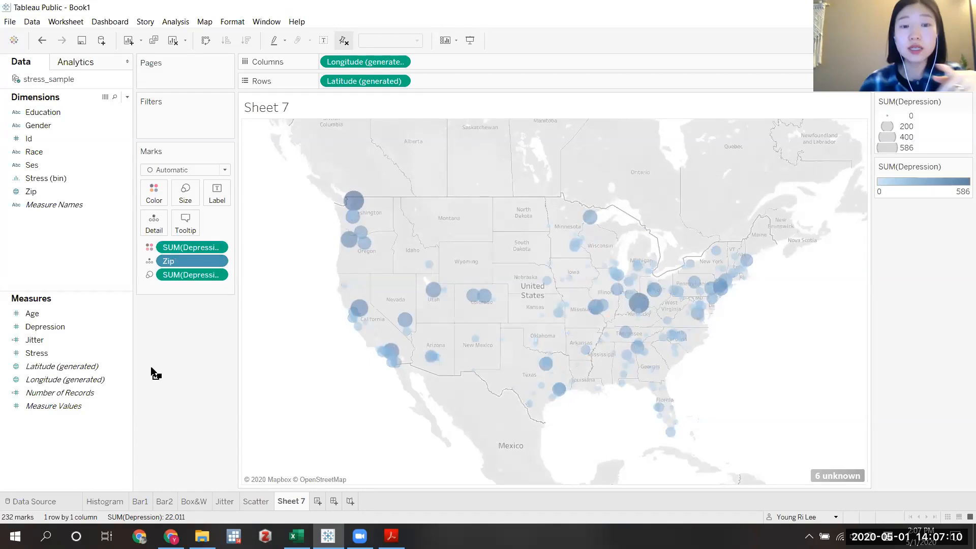
{"action": "mouse_move", "coordinate": [471, 340]}
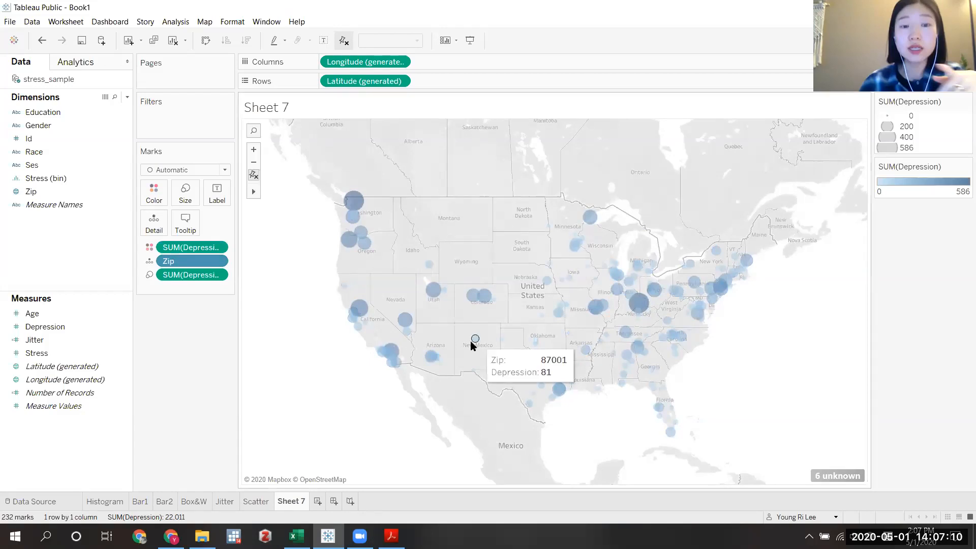
{"action": "double_click", "coordinate": [935, 186]}
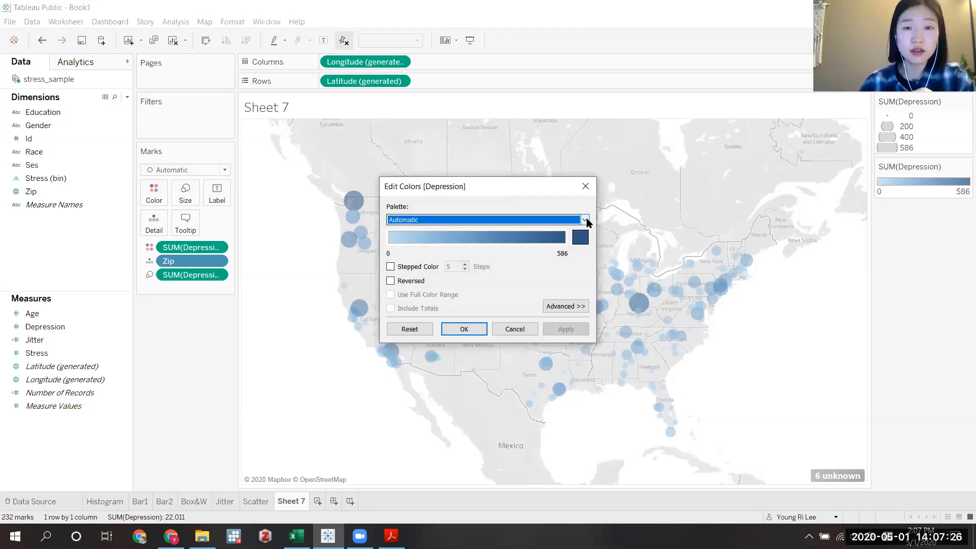
{"action": "left_click", "coordinate": [586, 220]}
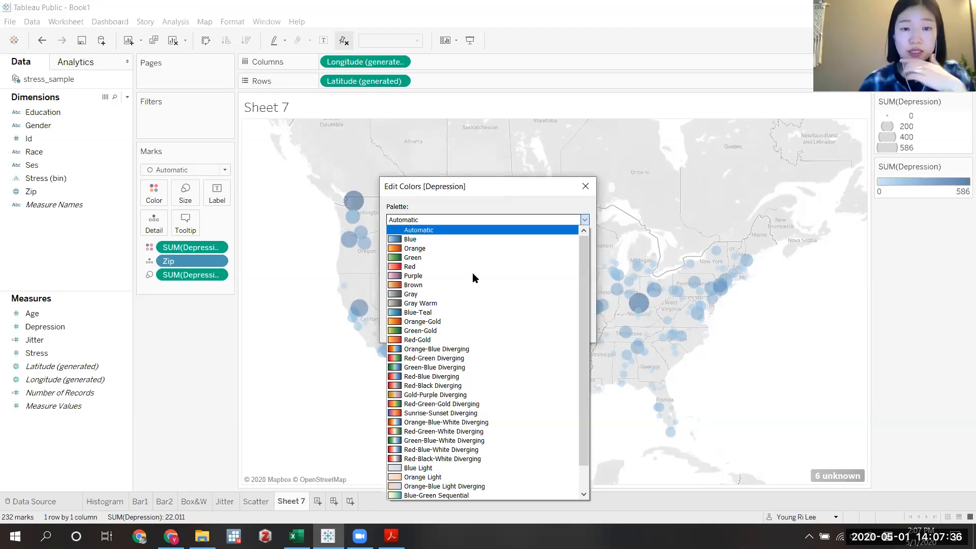
{"action": "left_click", "coordinate": [412, 257]}
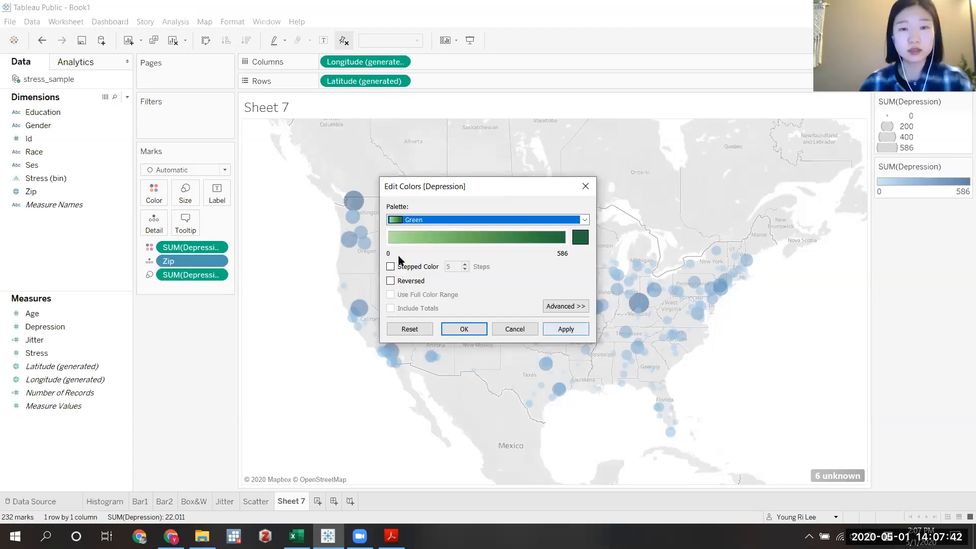
- Try Stepped Color with different numbers of steps, turn it off again, and apply the continuous Green palette
{"action": "left_click", "coordinate": [391, 268]}
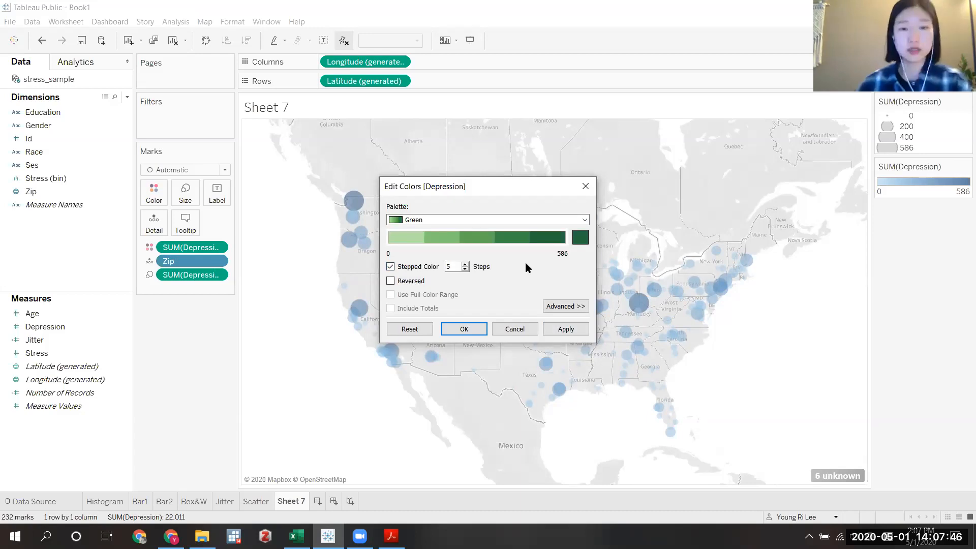
{"action": "left_click", "coordinate": [465, 269]}
{"action": "left_click", "coordinate": [464, 269]}
{"action": "left_click", "coordinate": [465, 265]}
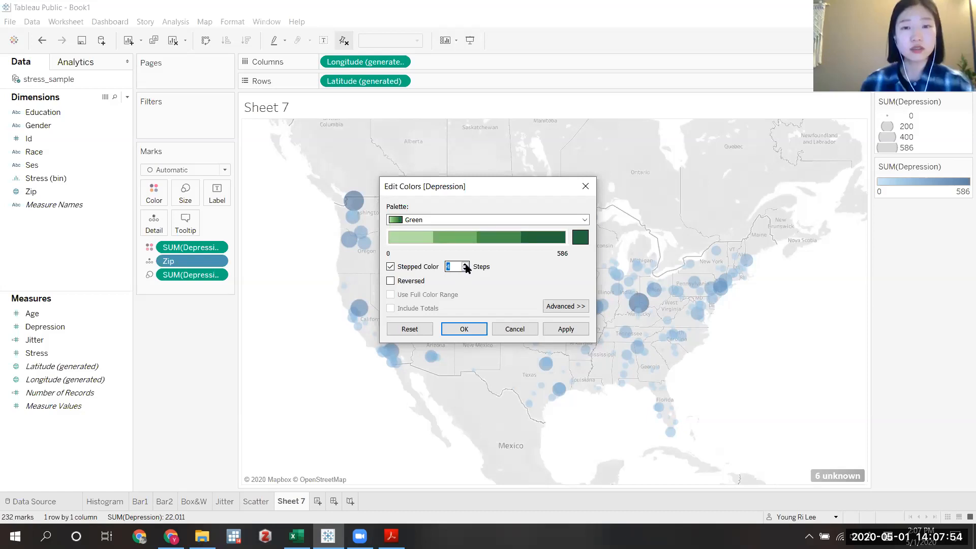
{"action": "left_click", "coordinate": [465, 264]}
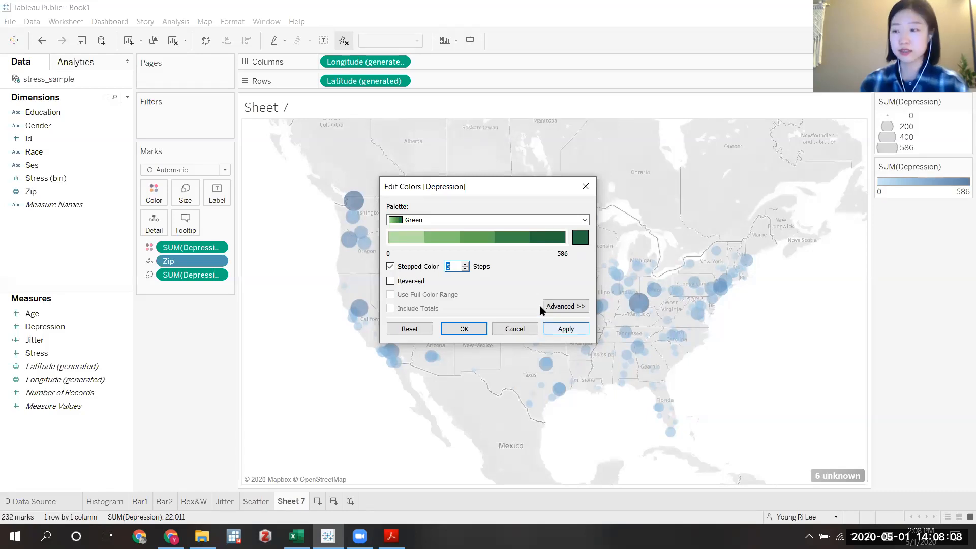
{"action": "left_click", "coordinate": [390, 267]}
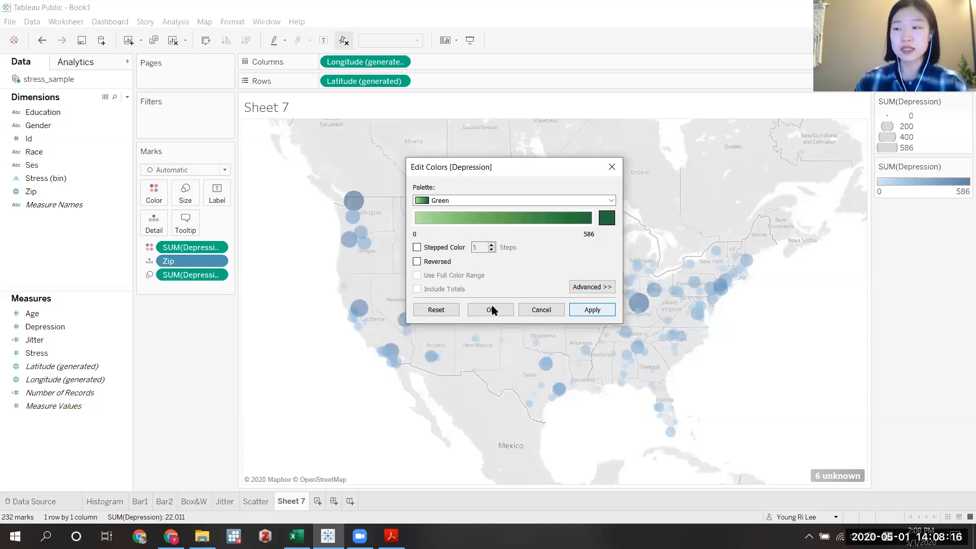
{"action": "left_click", "coordinate": [491, 310]}
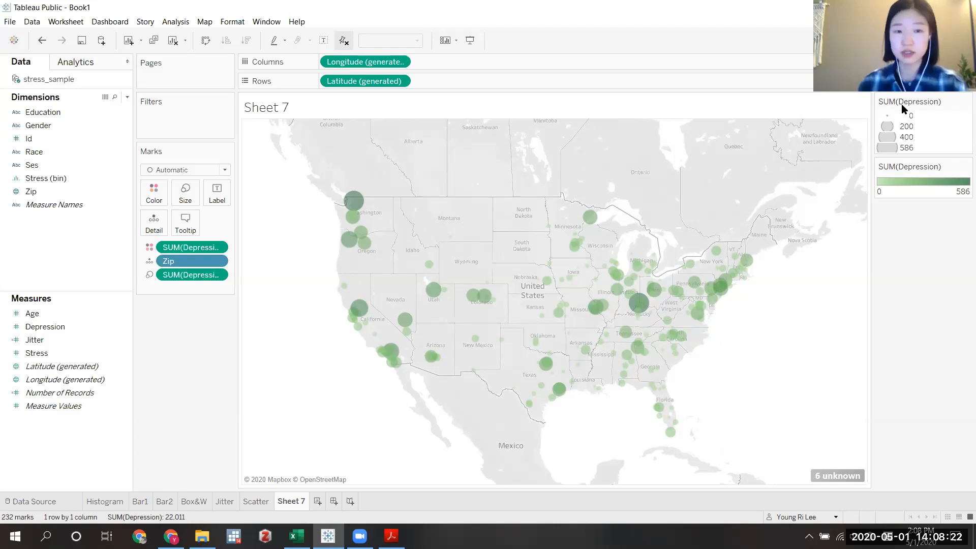
{"action": "left_click", "coordinate": [946, 40]}
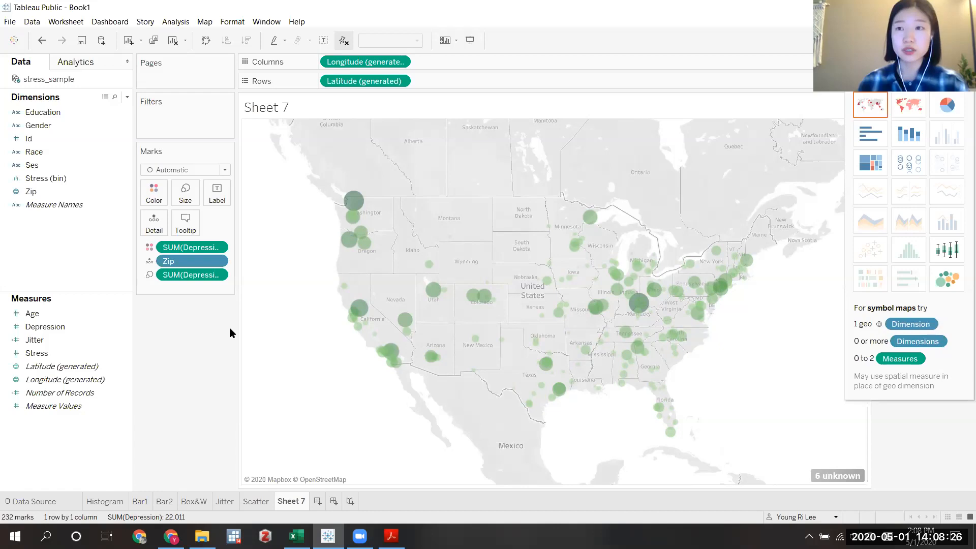
{"action": "key", "text": "ctrl+1"}
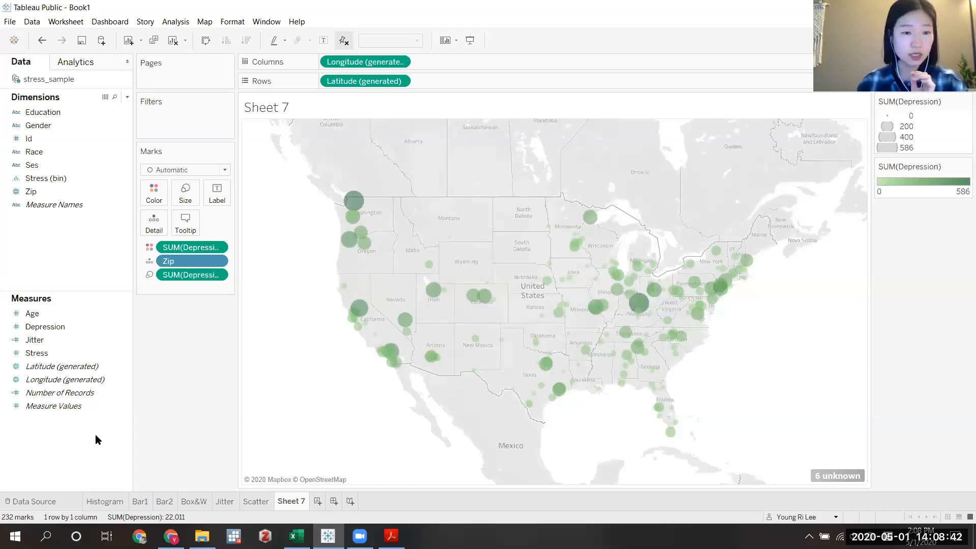
- Add USA-Zip.csv to the data source with an inner join matching Zip to ZIP code
{"action": "left_click", "coordinate": [35, 502]}
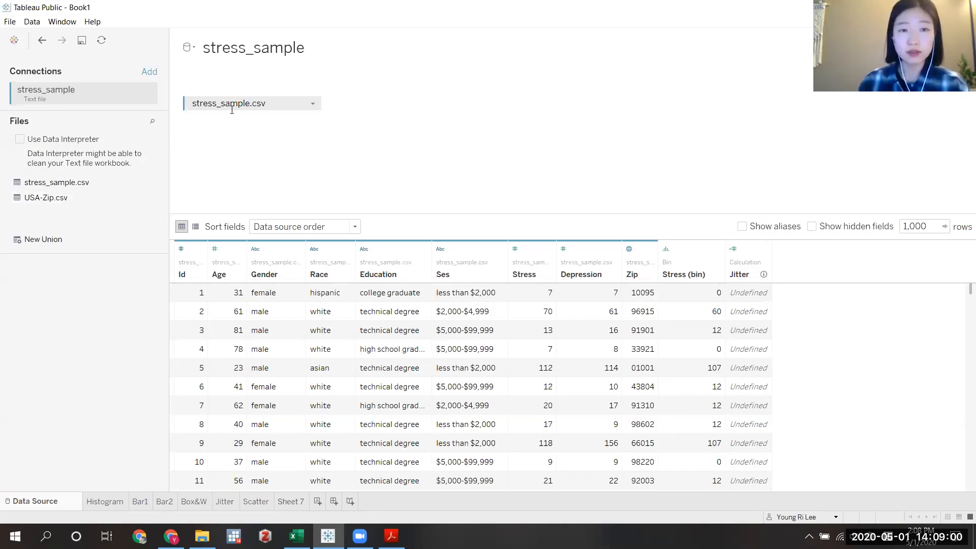
{"action": "left_click", "coordinate": [53, 195]}
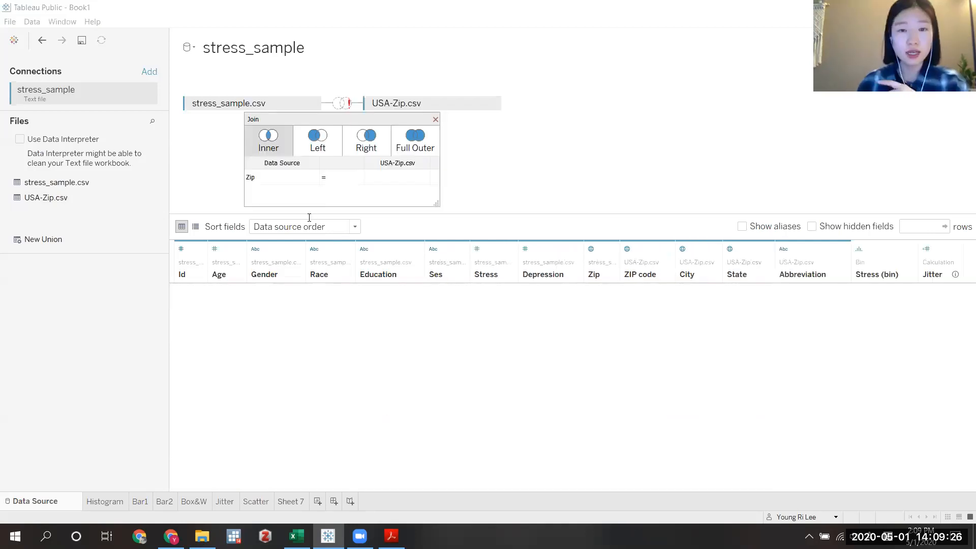
{"action": "left_click", "coordinate": [416, 186]}
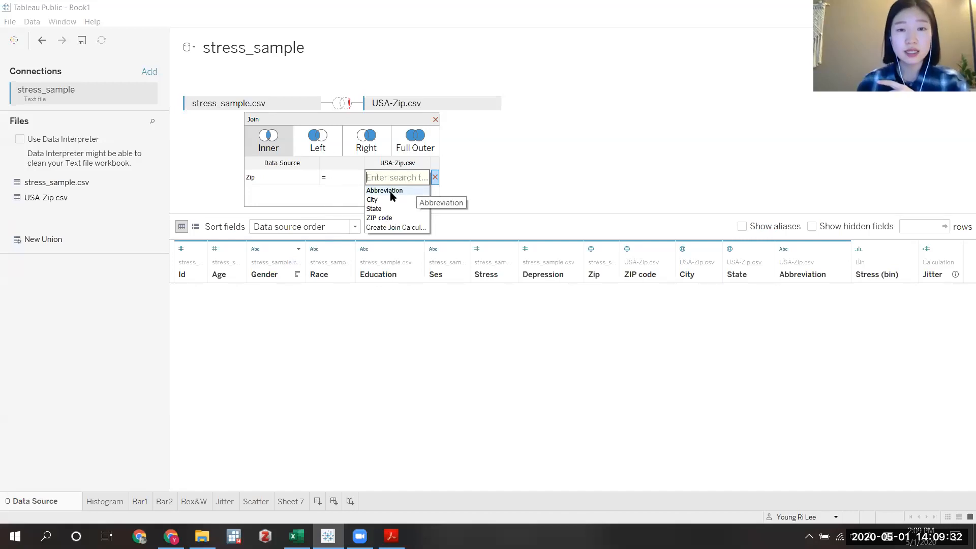
{"action": "left_click", "coordinate": [380, 218]}
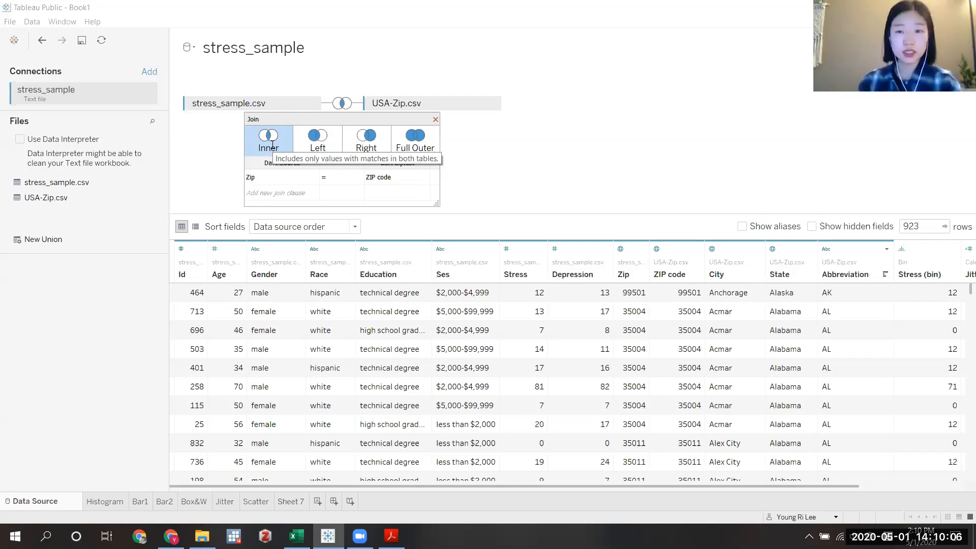
- Change the join between stress_sample.csv and USA-Zip.csv to a left join and close the join settings
{"action": "left_click", "coordinate": [323, 135]}
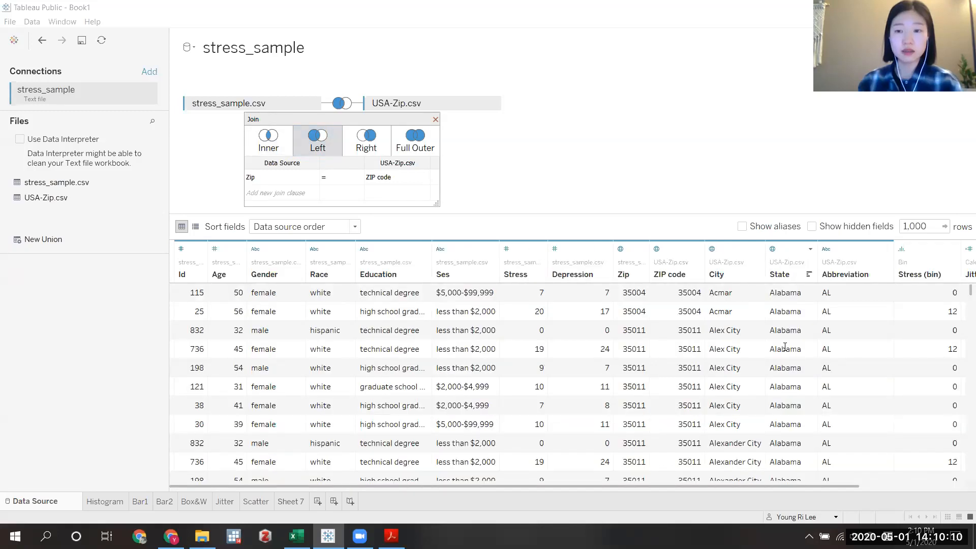
{"action": "scroll", "coordinate": [778, 344], "scroll_direction": "up", "scroll_amount": 2}
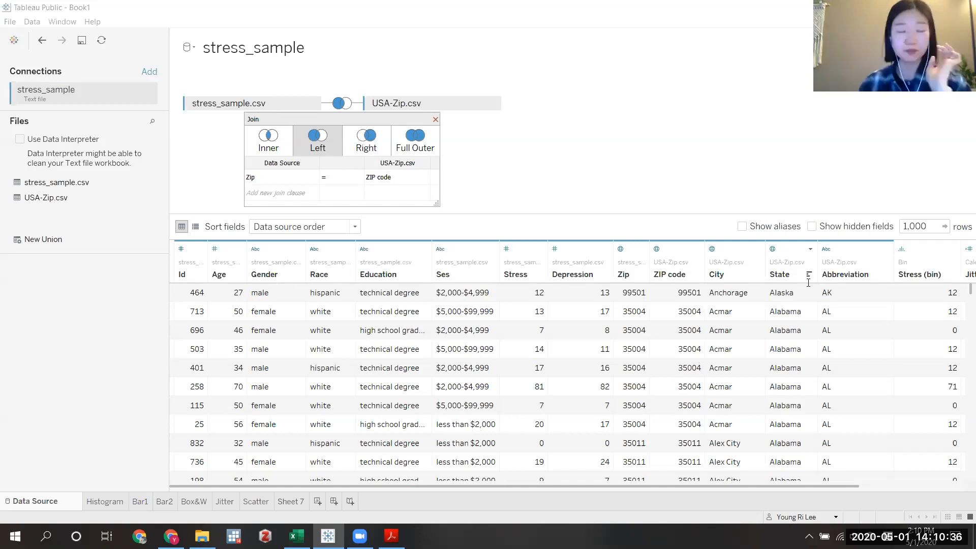
{"action": "left_click", "coordinate": [367, 145]}
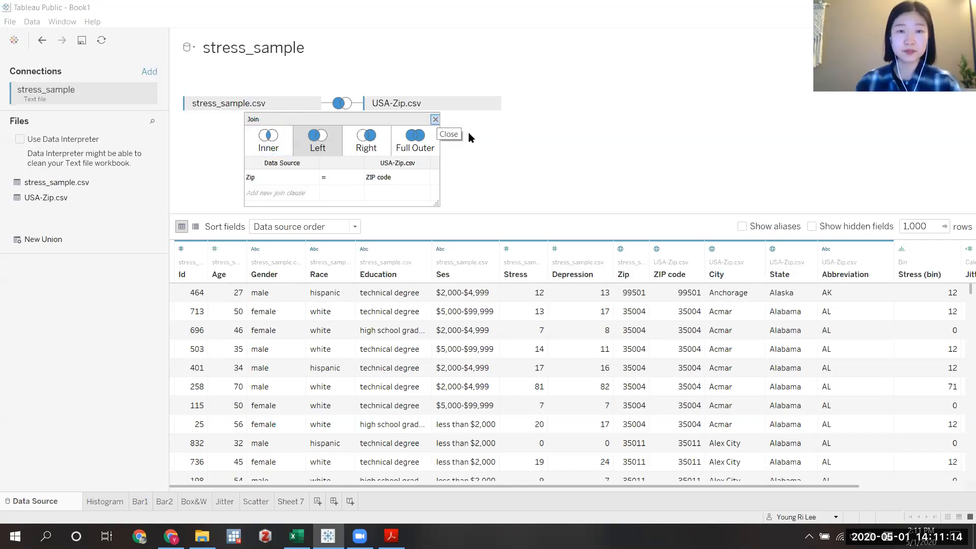
{"action": "left_click", "coordinate": [435, 120]}
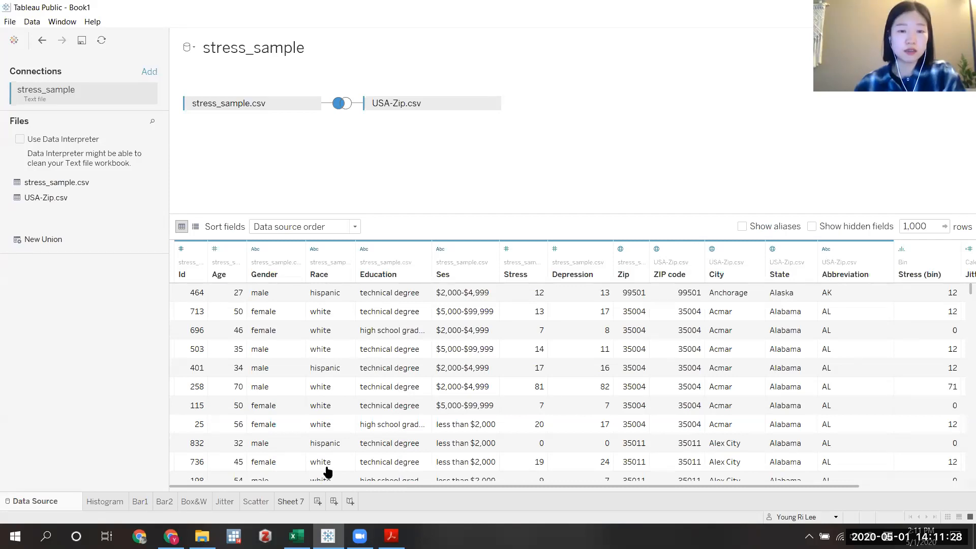
- Rename Sheet 7 as Map1 and add a blank dashboard and a new worksheet after it
{"action": "double_click", "coordinate": [291, 502]}
{"action": "type", "text": "Map1"}
{"action": "left_click", "coordinate": [331, 501]}
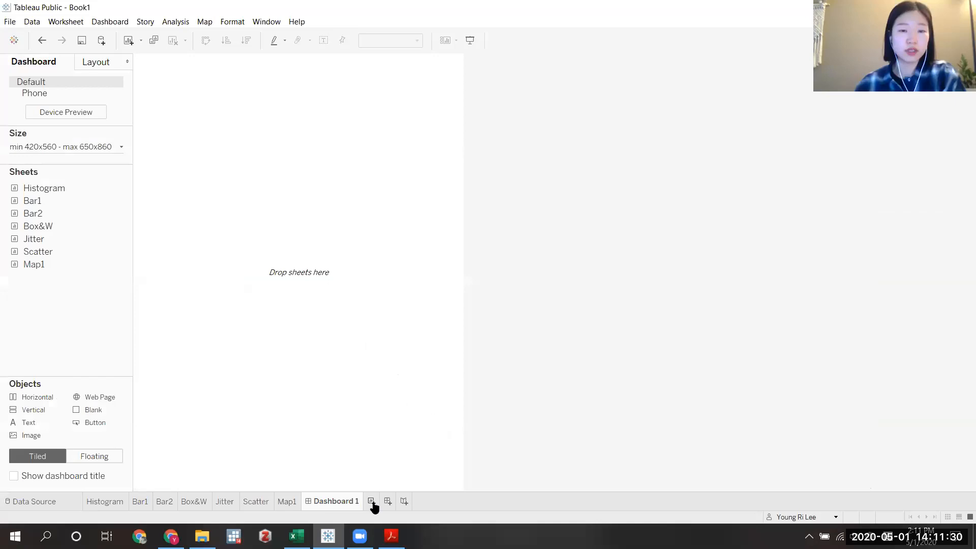
{"action": "left_click", "coordinate": [372, 502]}
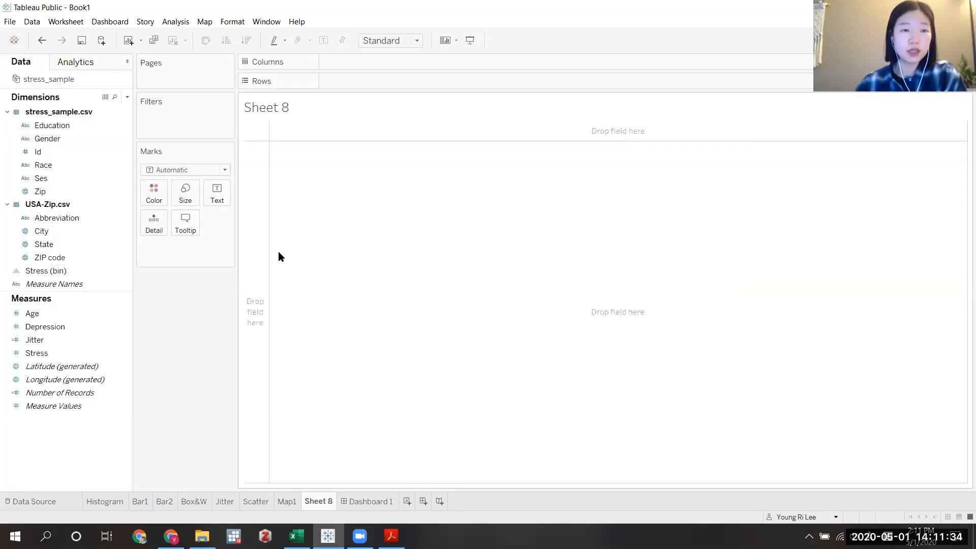
{"action": "left_click", "coordinate": [51, 139]}
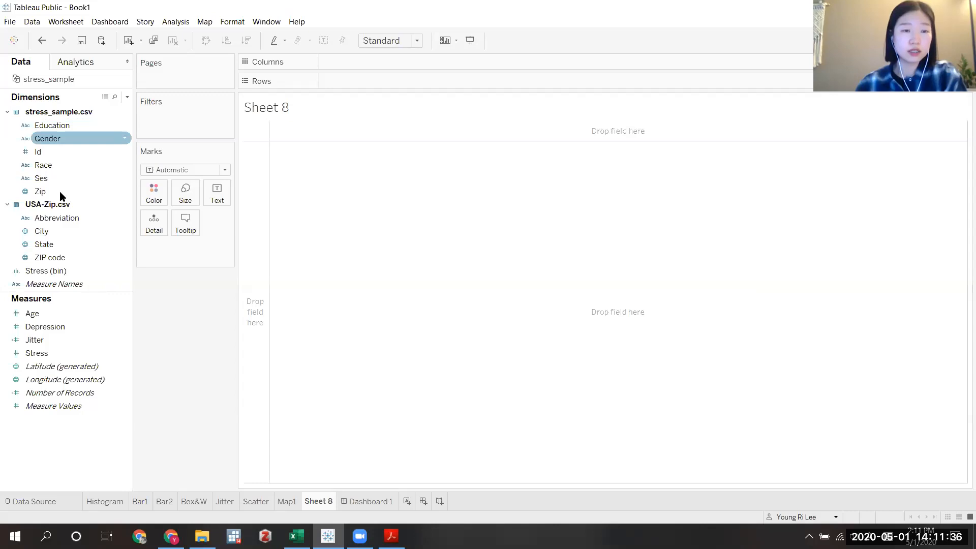
{"action": "left_click", "coordinate": [72, 227]}
{"action": "left_click", "coordinate": [73, 223]}
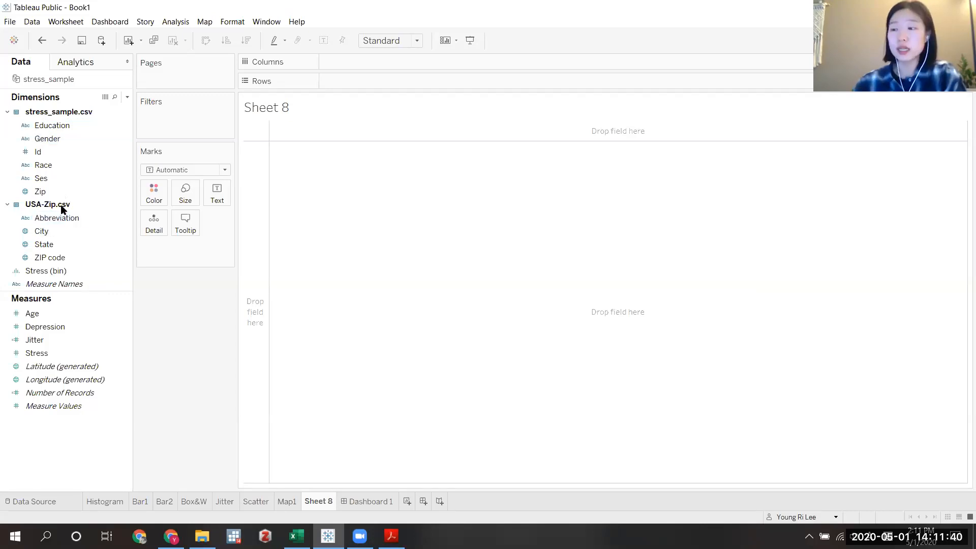
- Build a filled map on the new worksheet from the State dimension and the Depression measure
{"action": "left_click", "coordinate": [56, 247]}
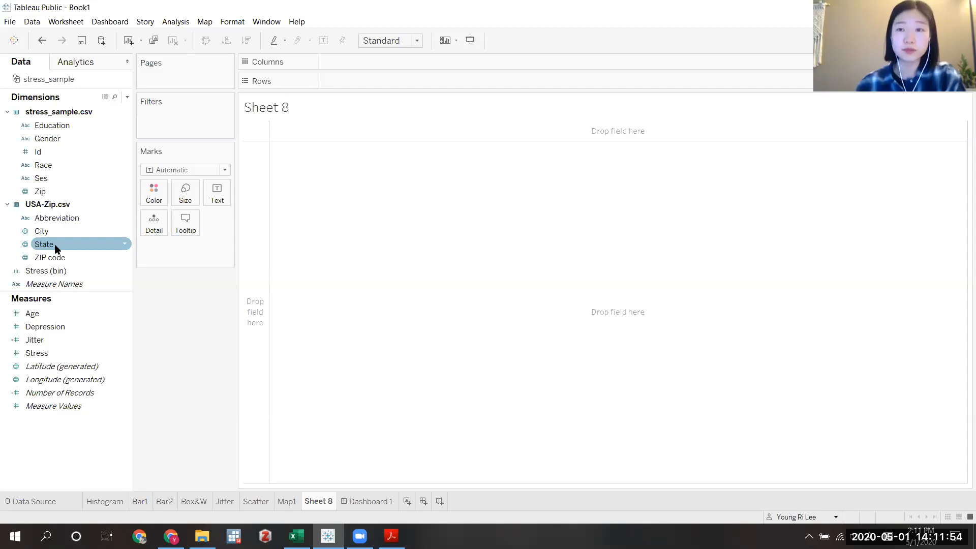
{"action": "left_click", "coordinate": [49, 331], "text": "ctrl"}
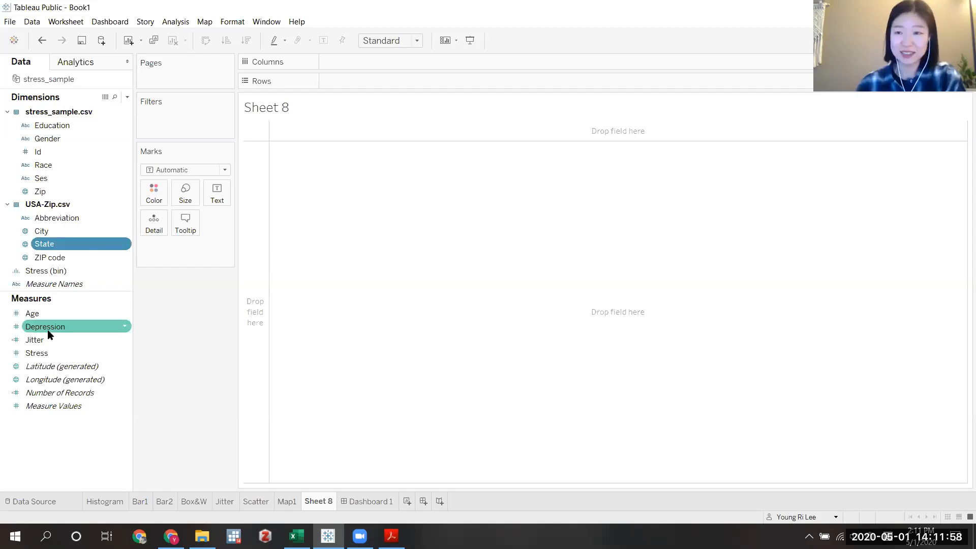
{"action": "left_click", "coordinate": [47, 326], "text": "ctrl"}
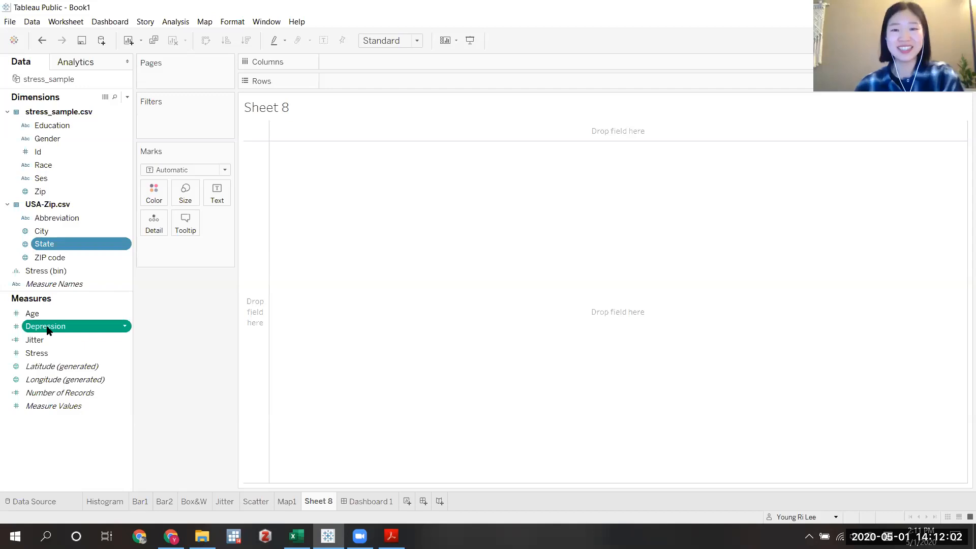
{"action": "left_click", "coordinate": [947, 40]}
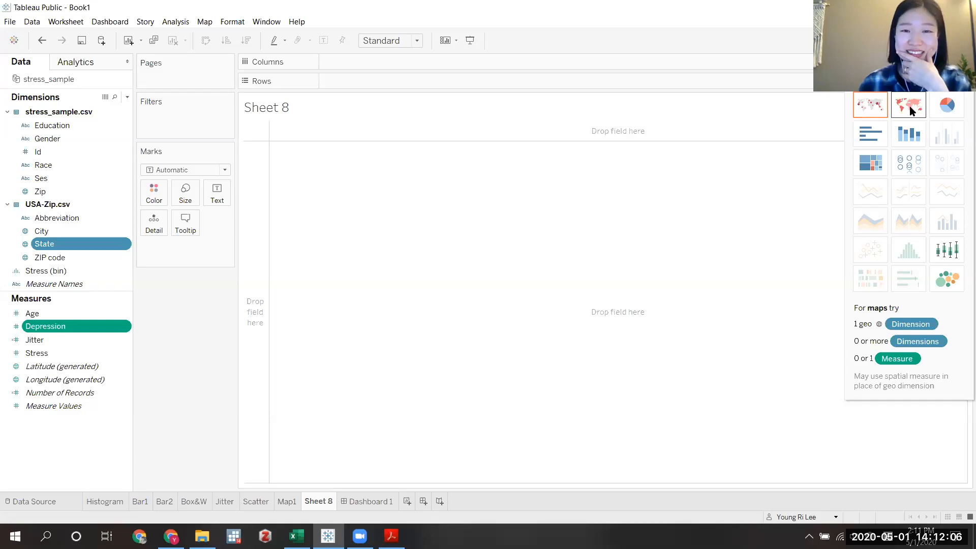
{"action": "left_click", "coordinate": [910, 108]}
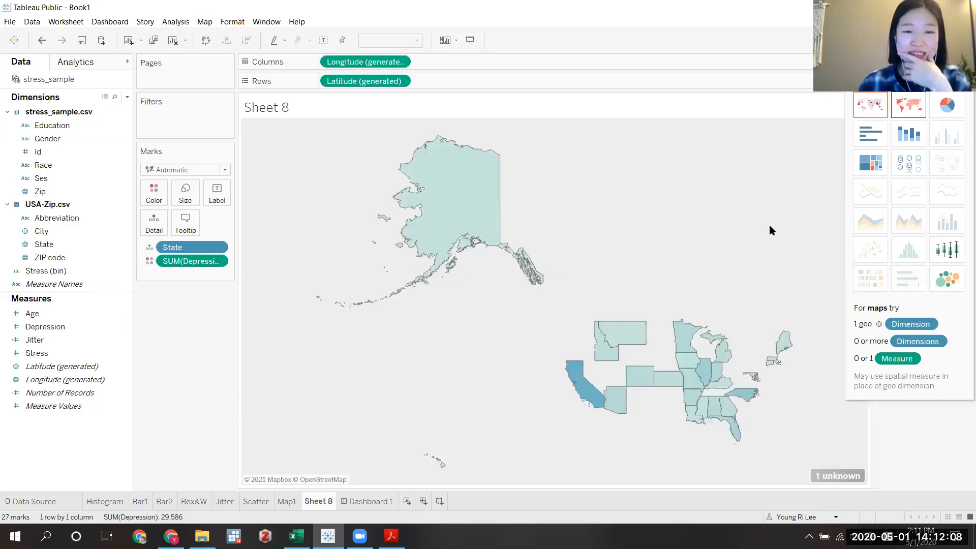
- Examine the Alaska area on the Map1 zip-code map for comparison and return to the state map
{"action": "left_click", "coordinate": [287, 502]}
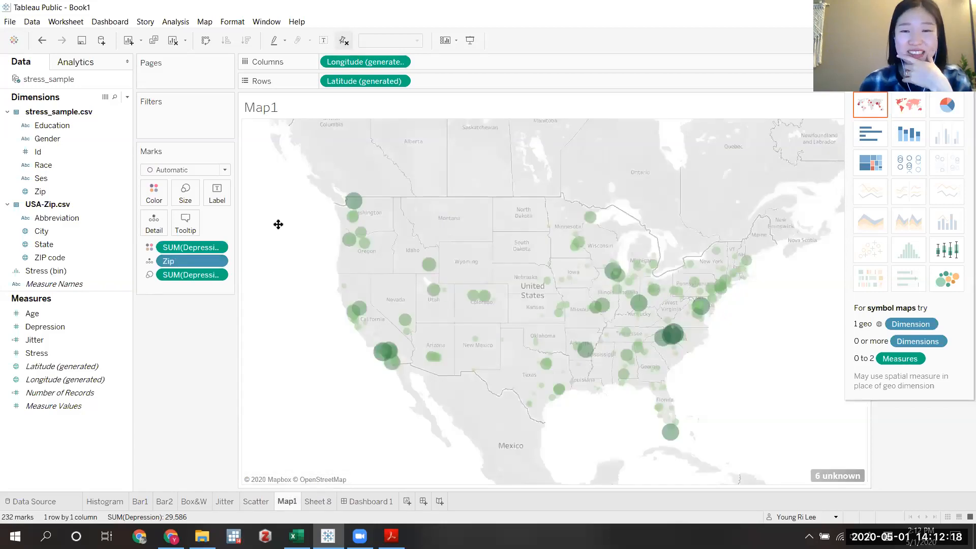
{"action": "left_click_drag", "start_coordinate": [278, 224], "coordinate": [452, 282]}
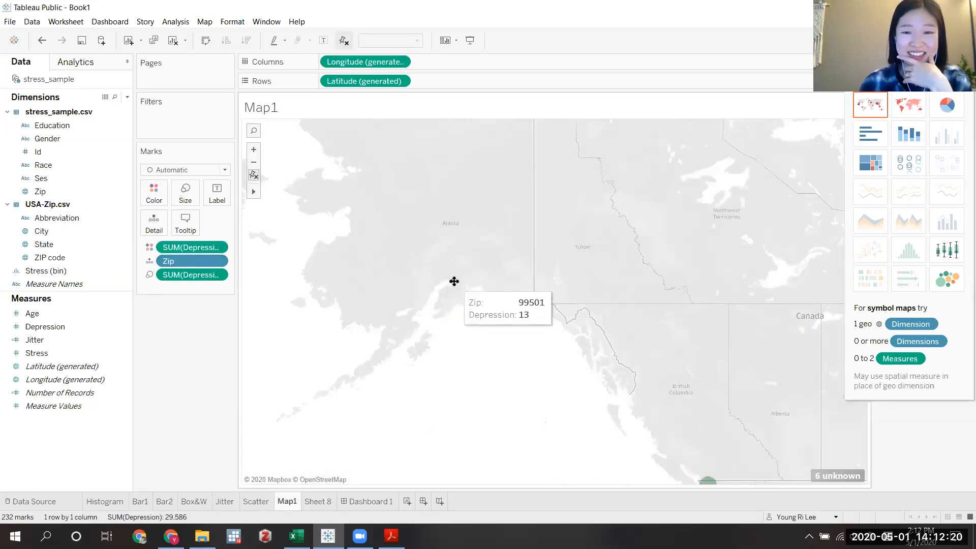
{"action": "left_click", "coordinate": [325, 503]}
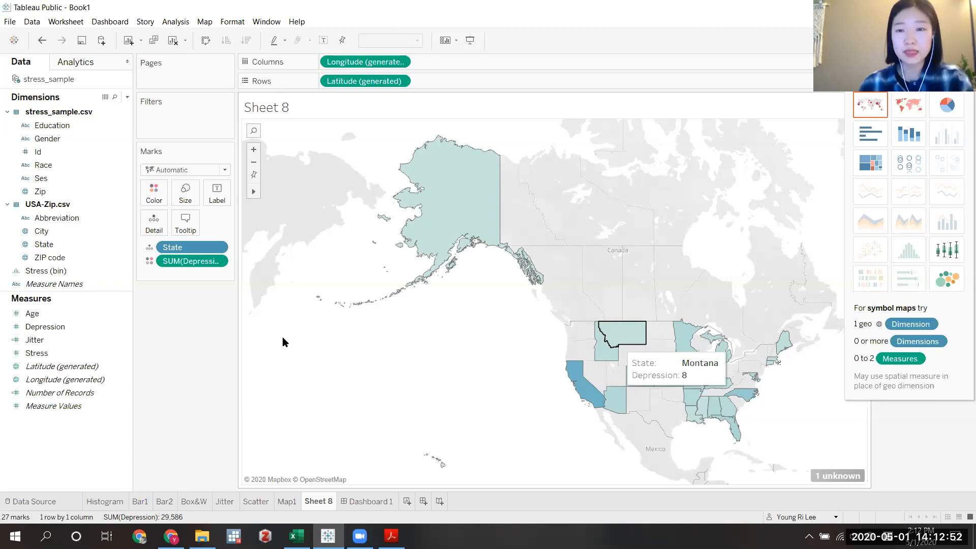
- Show mark labels on the state map so each state displays its Depression value
{"action": "scroll", "coordinate": [282, 337], "scroll_direction": "up", "scroll_amount": 3}
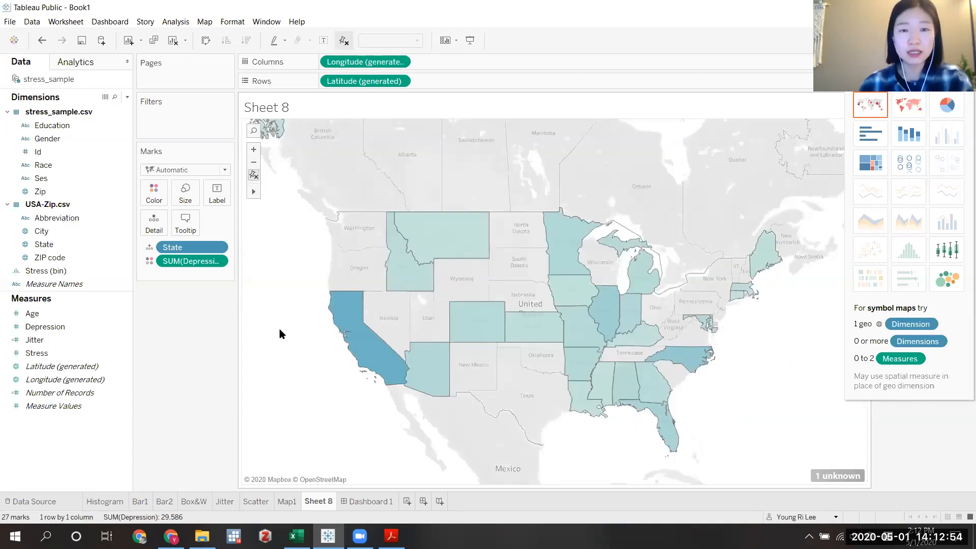
{"action": "left_click", "coordinate": [217, 196]}
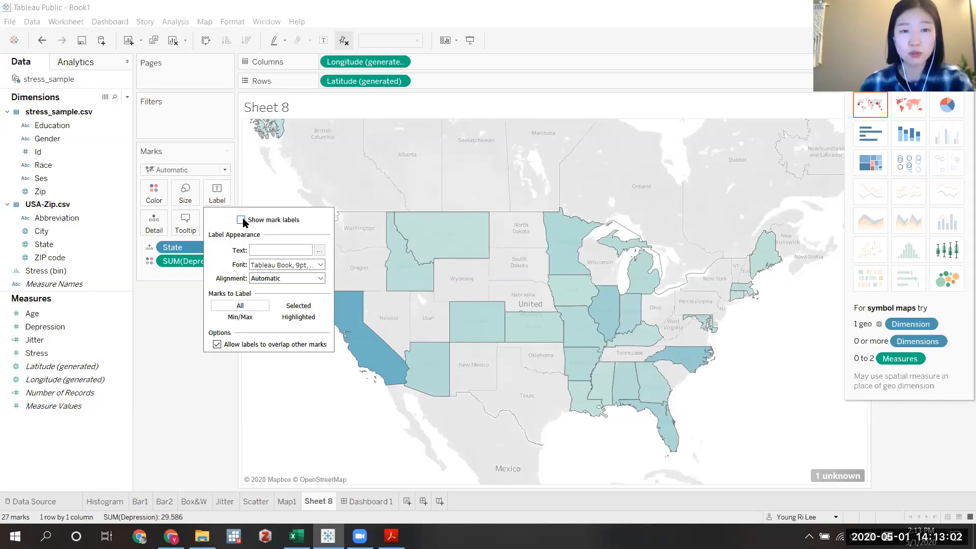
{"action": "left_click", "coordinate": [241, 220]}
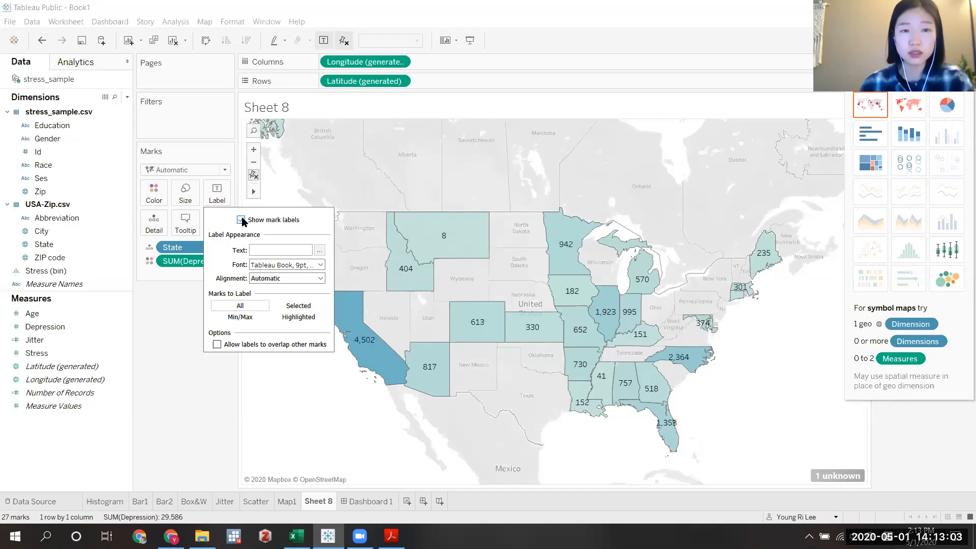
{"action": "left_click", "coordinate": [267, 195]}
- Switch the state map's Depression measure to Average and hide the chart-type suggestions
{"action": "mouse_move", "coordinate": [462, 245]}
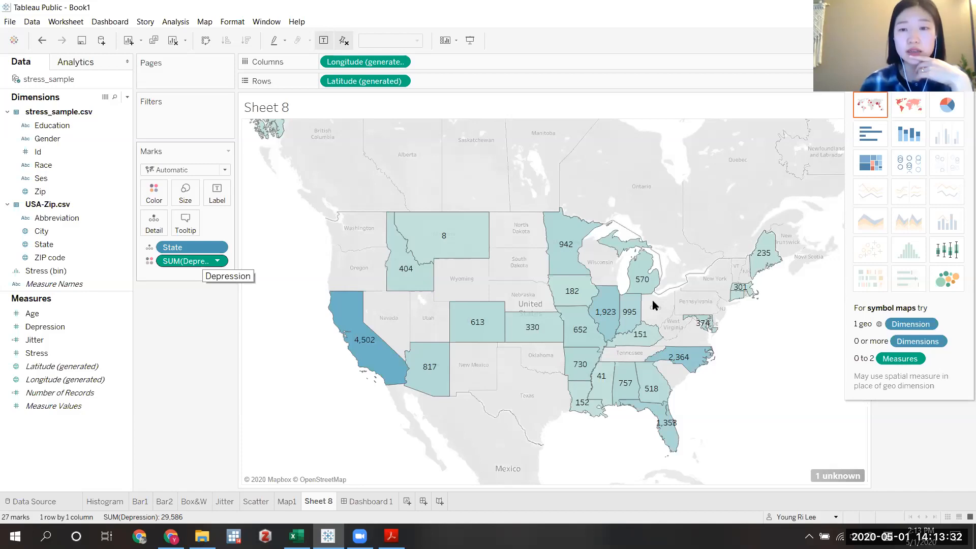
{"action": "left_click_drag", "start_coordinate": [637, 310], "coordinate": [640, 288]}
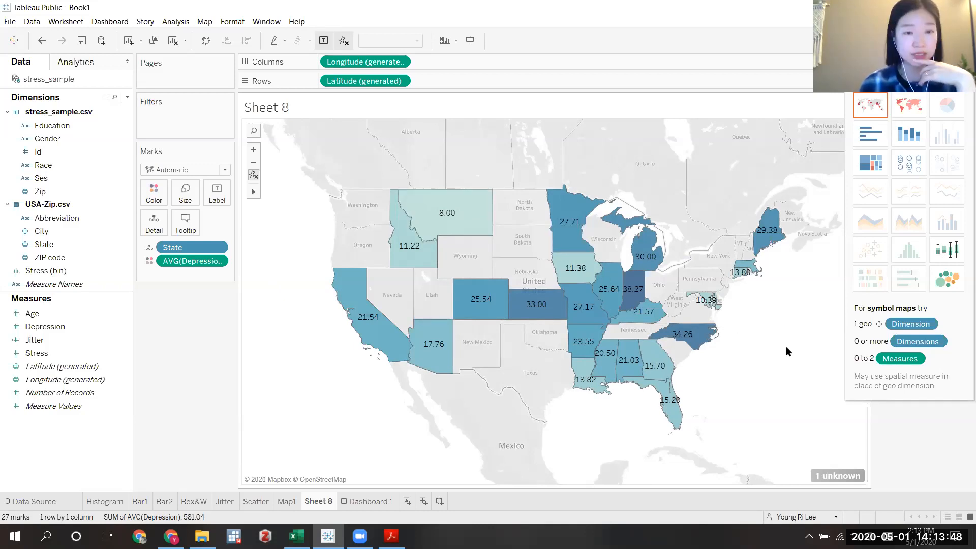
{"action": "left_click_drag", "start_coordinate": [785, 347], "coordinate": [764, 362]}
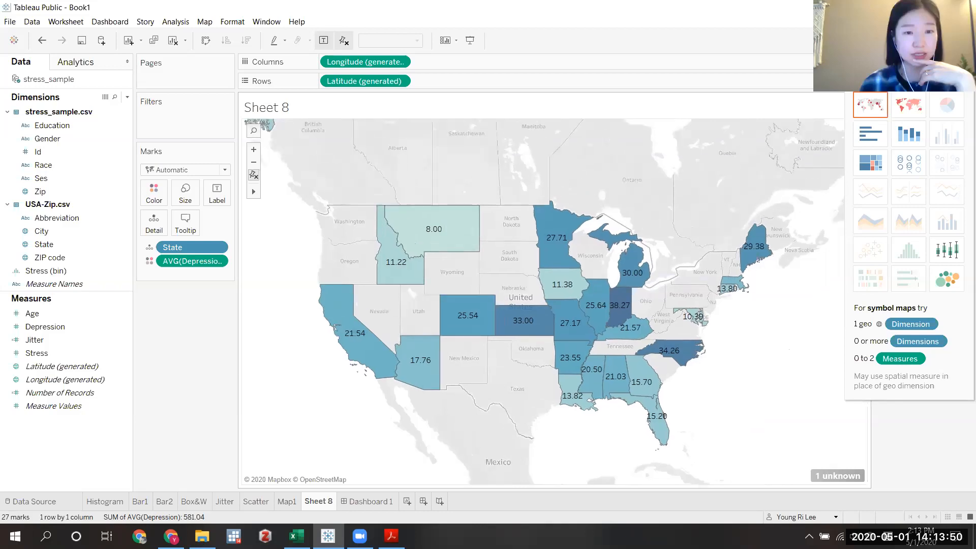
{"action": "left_click", "coordinate": [948, 40]}
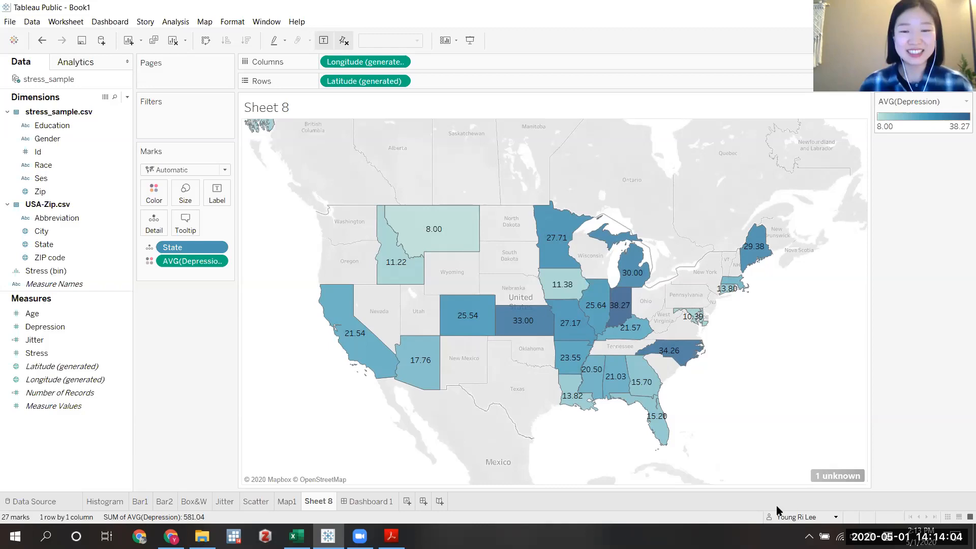
- Add a new worksheet placed ahead of Dashboard 1 and rename Sheet 8 as Map2
{"action": "left_click", "coordinate": [408, 501]}
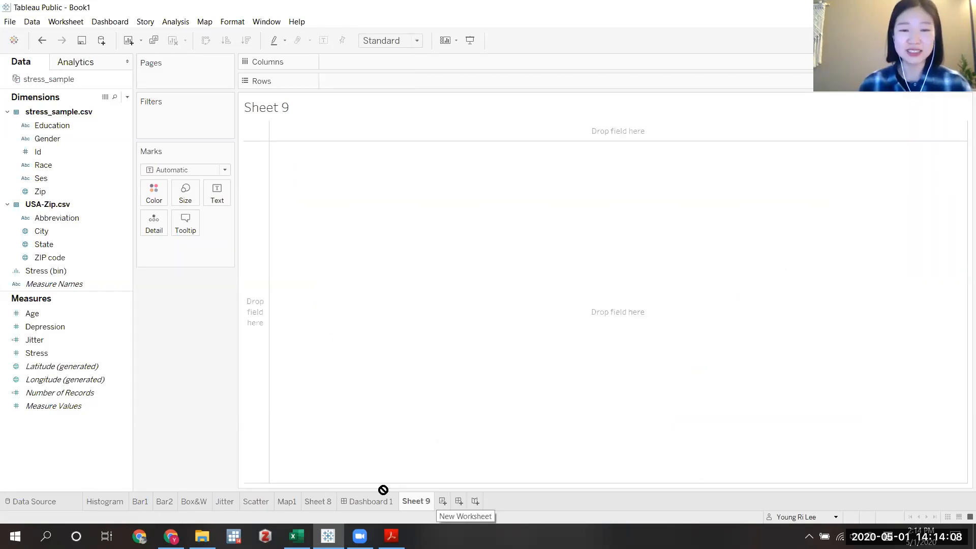
{"action": "left_click_drag", "start_coordinate": [384, 490], "coordinate": [357, 499]}
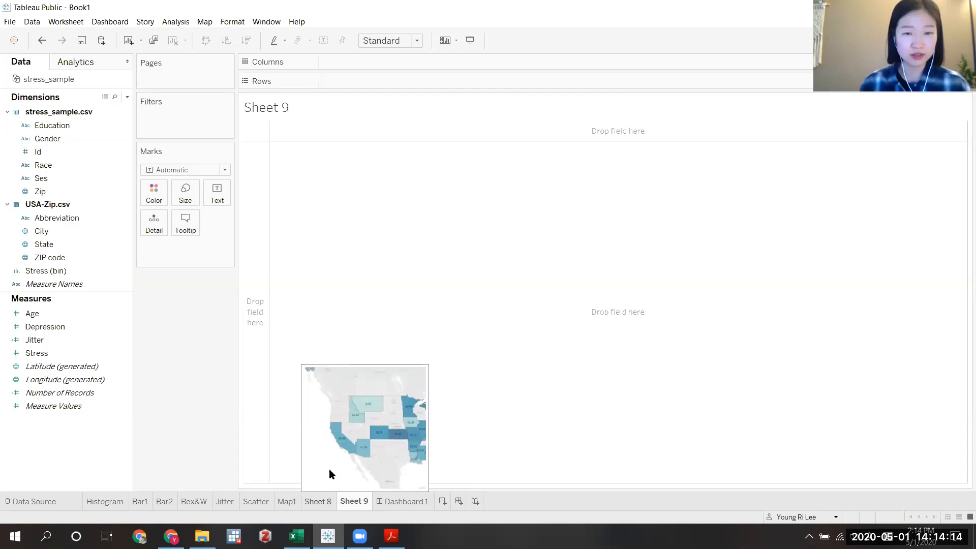
{"action": "left_click", "coordinate": [355, 380]}
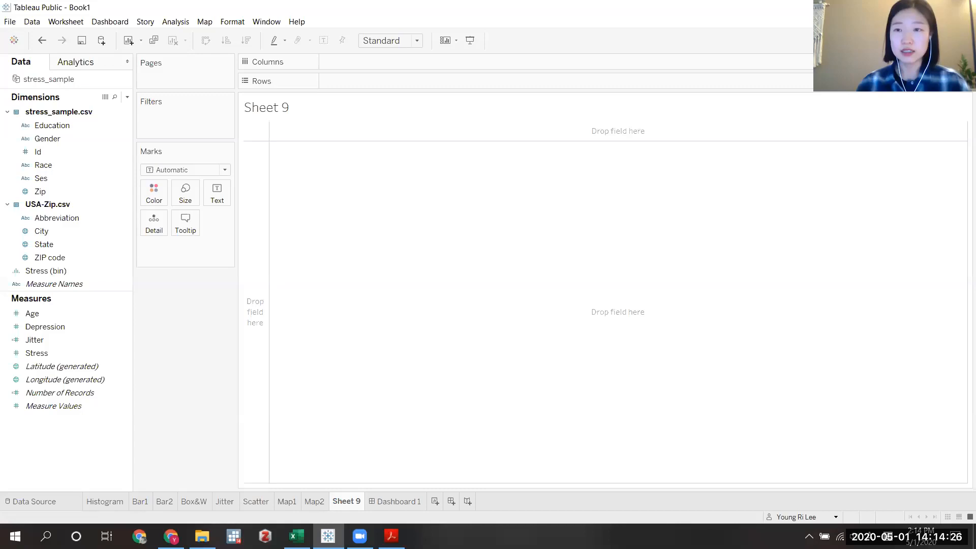
- Build a circle view on Sheet 9 from Depression, Gender and Ses
{"action": "left_click", "coordinate": [947, 41]}
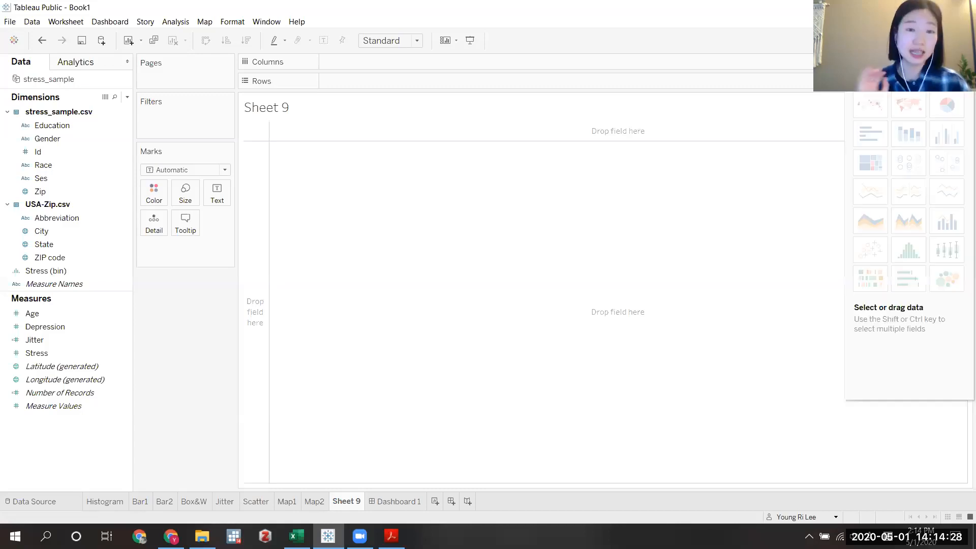
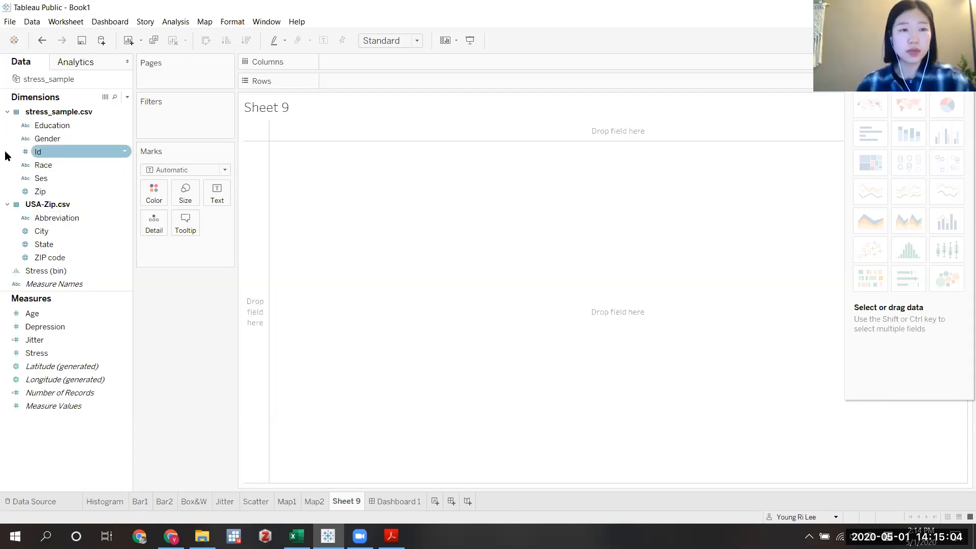
{"action": "left_click", "coordinate": [46, 325], "text": "ctrl"}
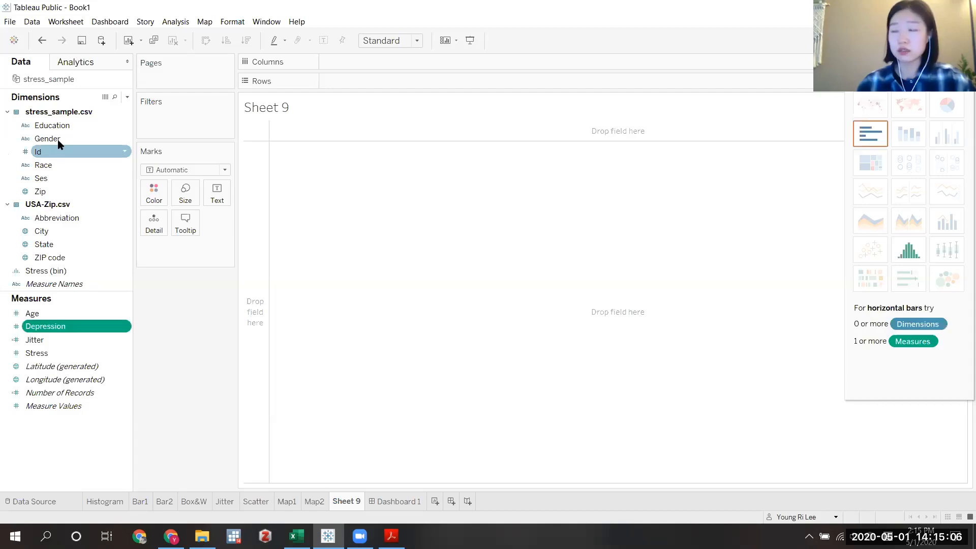
{"action": "left_click", "coordinate": [49, 139], "text": "ctrl"}
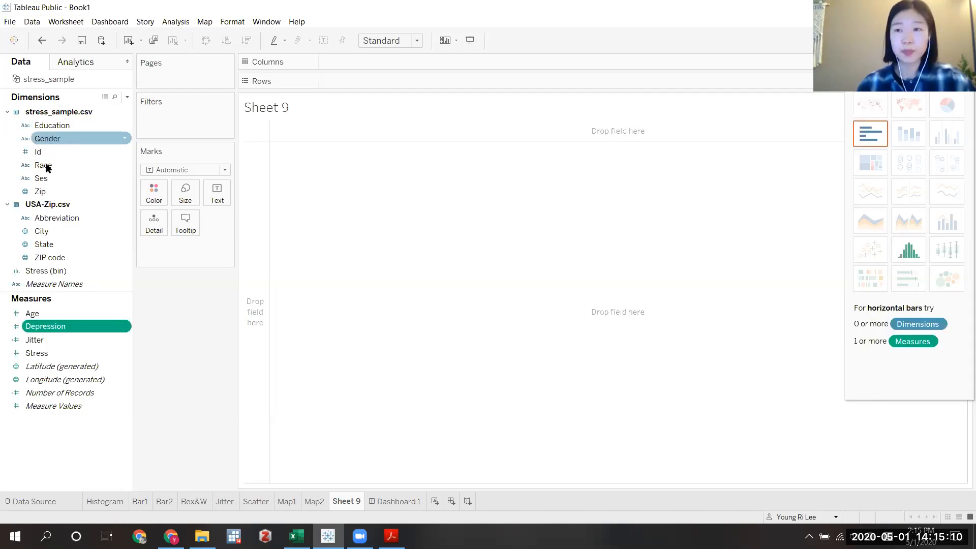
{"action": "left_click", "coordinate": [40, 178], "text": "ctrl"}
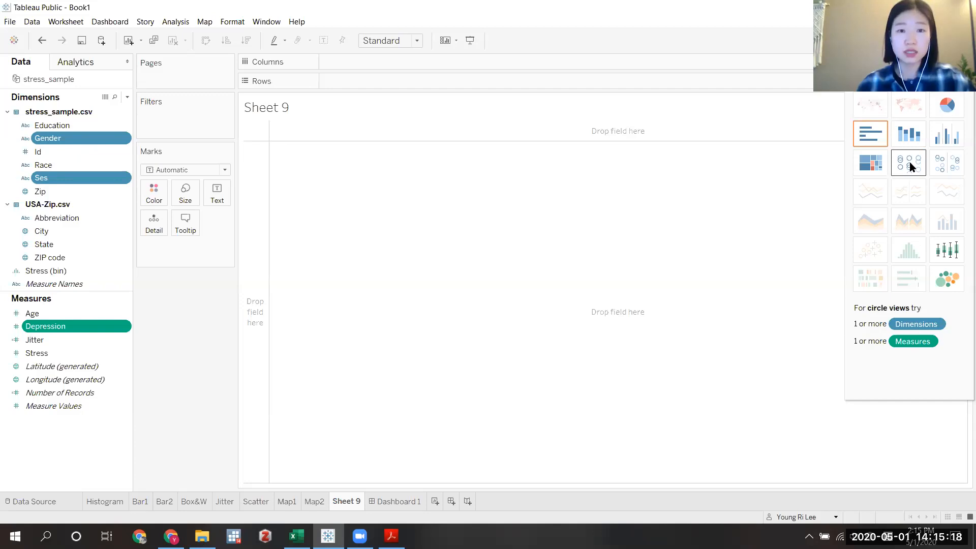
{"action": "left_click", "coordinate": [908, 163]}
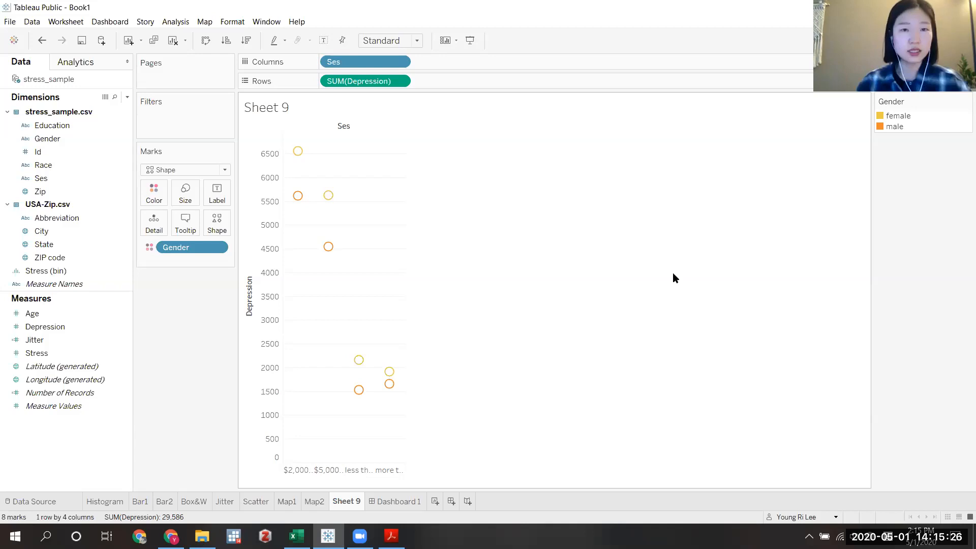
- Swap the rows and columns of Sheet 9, narrow the Depression axis and make the Ses rows taller
{"action": "left_click", "coordinate": [206, 41]}
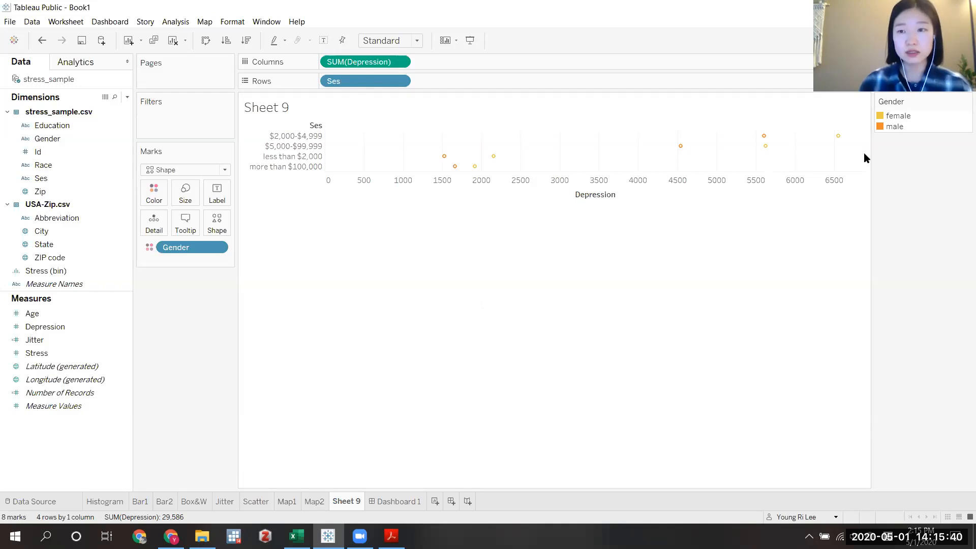
{"action": "left_click_drag", "start_coordinate": [864, 152], "coordinate": [746, 166]}
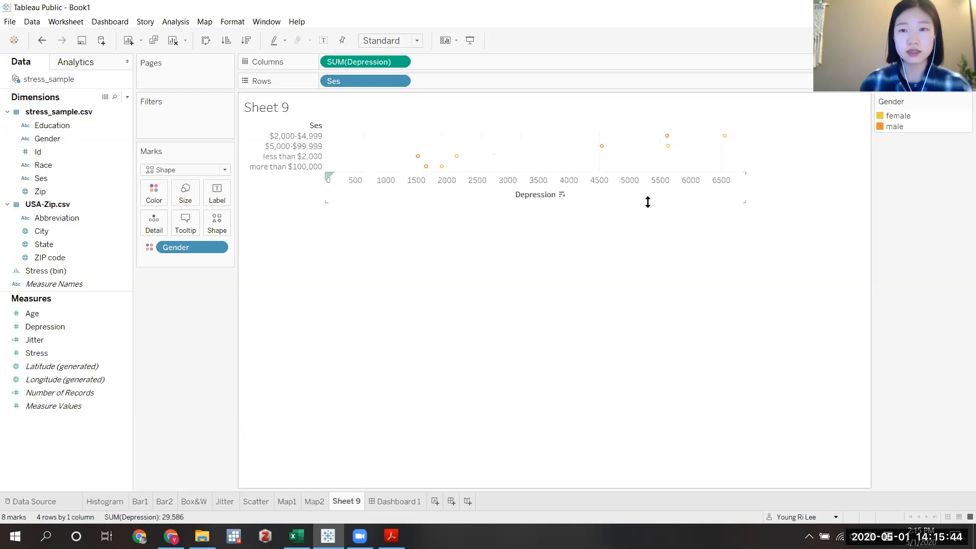
{"action": "left_click_drag", "start_coordinate": [647, 213], "coordinate": [661, 316]}
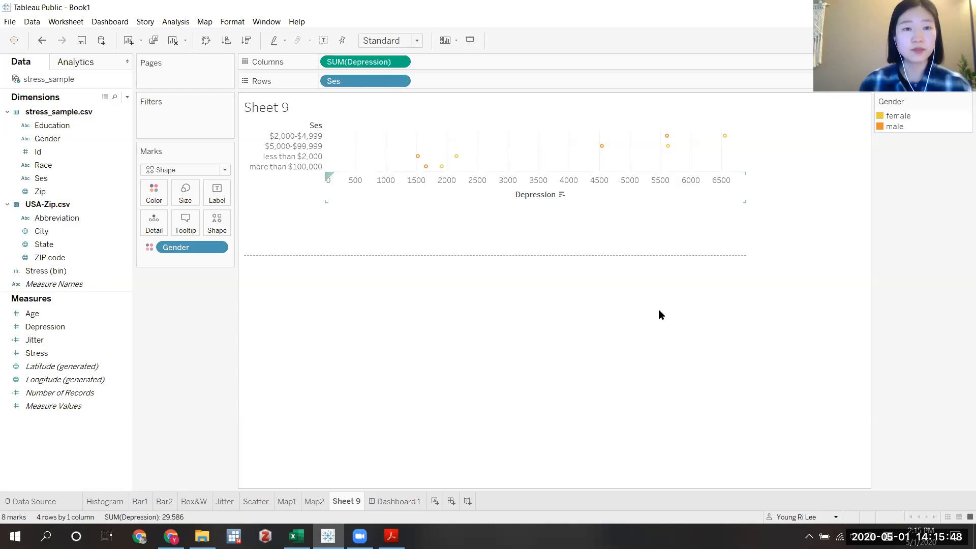
{"action": "left_click_drag", "start_coordinate": [659, 310], "coordinate": [659, 310]}
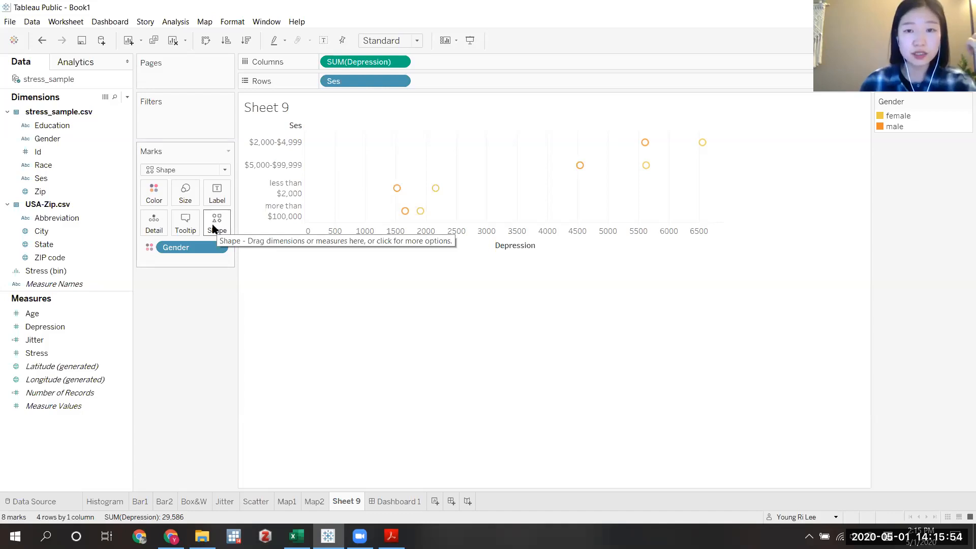
- Change the marks to filled circles and enlarge them slightly
{"action": "left_click", "coordinate": [214, 229]}
{"action": "left_click", "coordinate": [211, 269]}
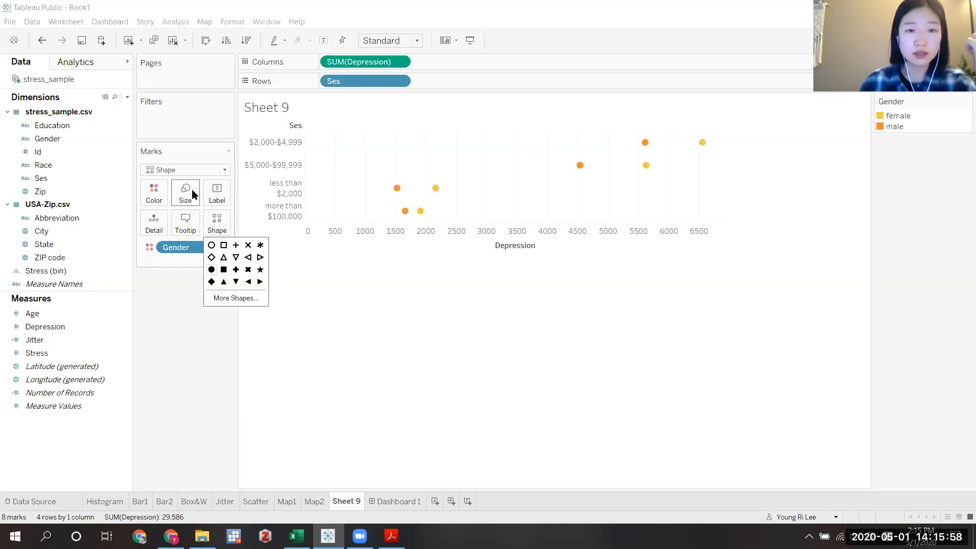
{"action": "left_click", "coordinate": [191, 189]}
{"action": "left_click_drag", "start_coordinate": [197, 224], "coordinate": [198, 228]}
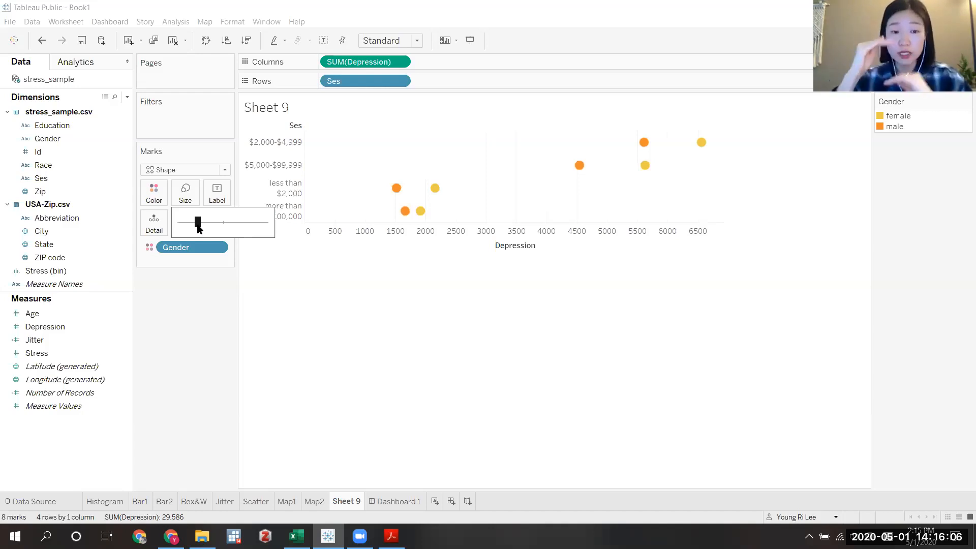
{"action": "left_click", "coordinate": [308, 270]}
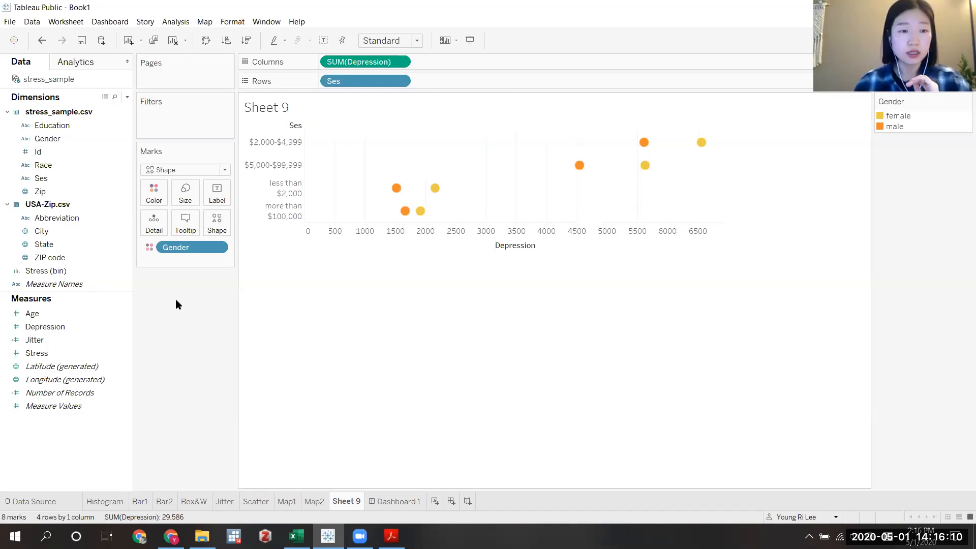
- Add a second Depression measure to Columns and set both Depression measures to Average
{"action": "left_click_drag", "start_coordinate": [45, 326], "coordinate": [457, 62]}
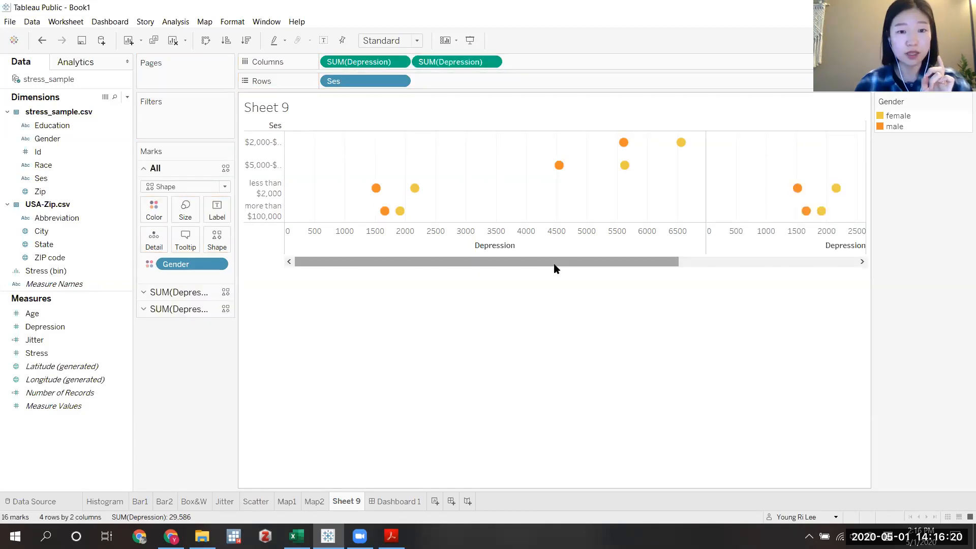
{"action": "left_click_drag", "start_coordinate": [554, 268], "coordinate": [474, 277]}
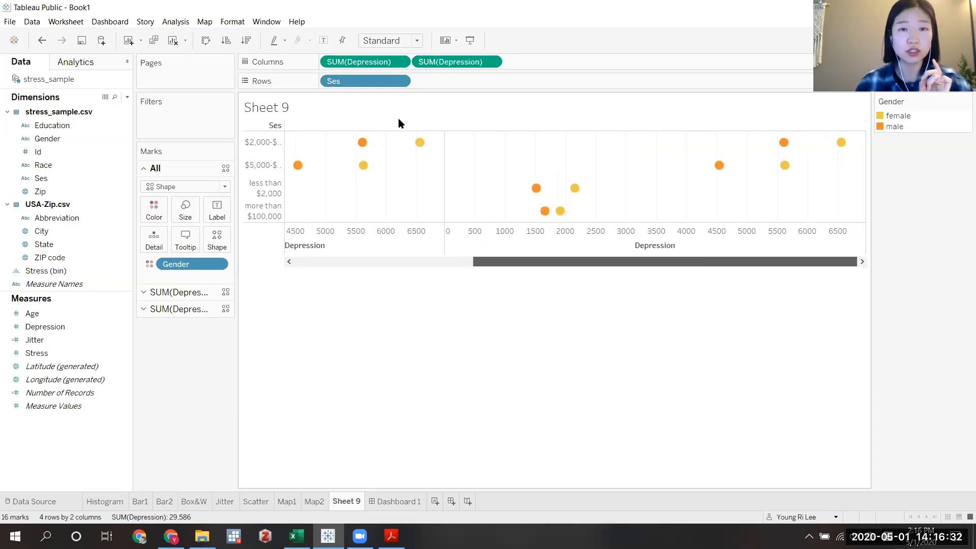
{"action": "left_click", "coordinate": [400, 62]}
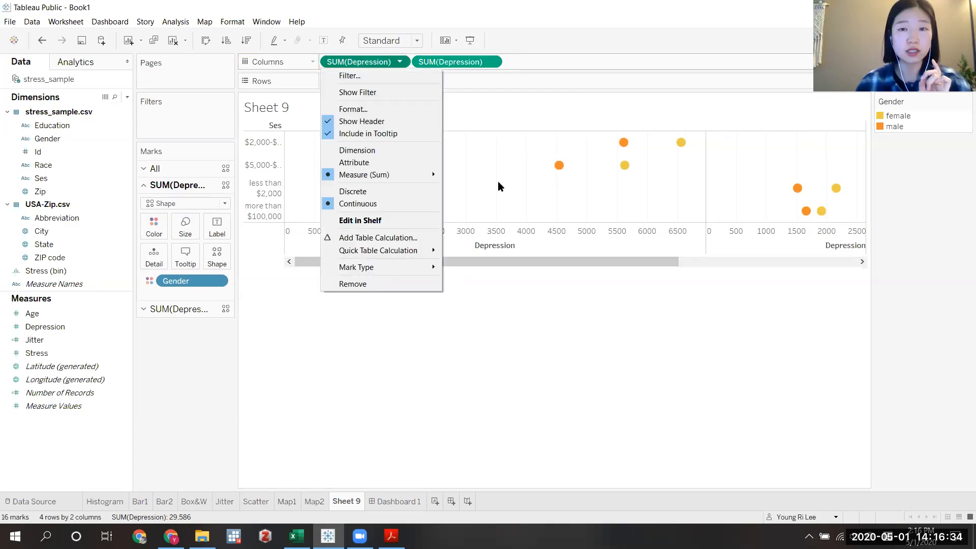
{"action": "left_click", "coordinate": [470, 188]}
{"action": "left_click", "coordinate": [491, 62]}
{"action": "mouse_move", "coordinate": [441, 172]}
{"action": "left_click", "coordinate": [564, 189]}
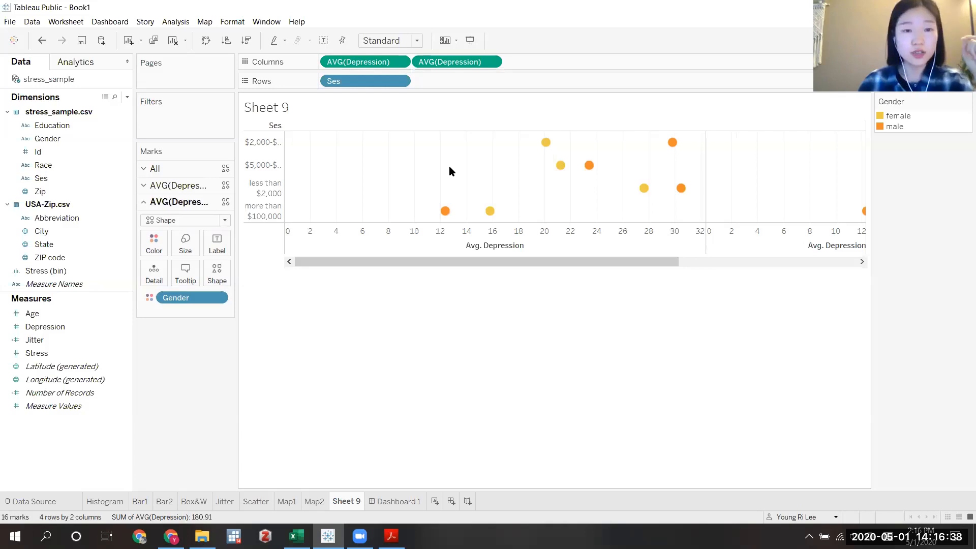
- Combine the two Average Depression measures on a dual axis and synchronize the axes
{"action": "left_click", "coordinate": [492, 63]}
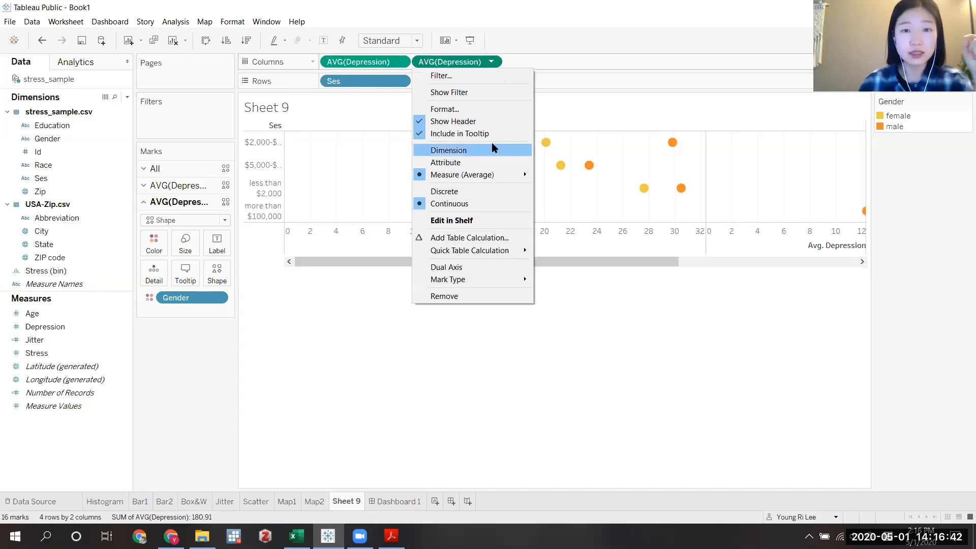
{"action": "left_click", "coordinate": [471, 268]}
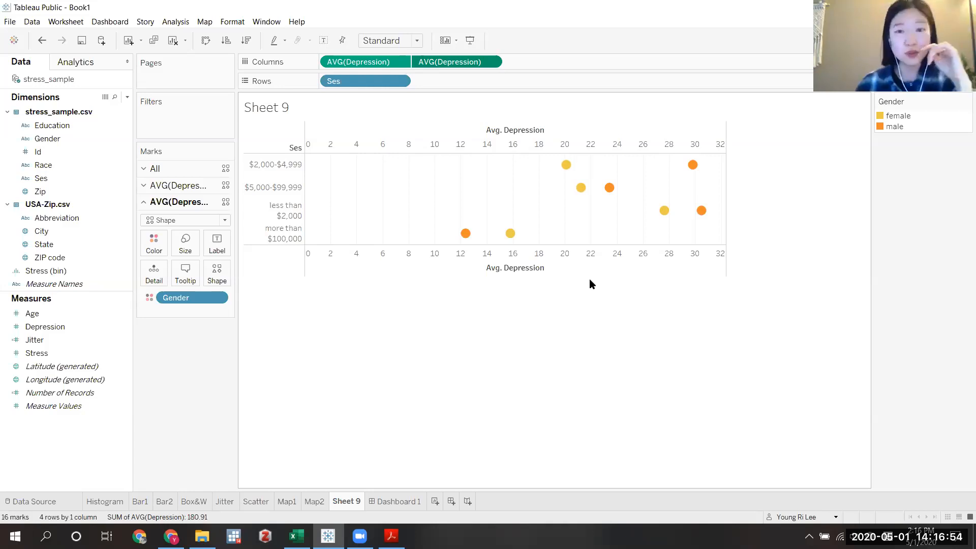
{"action": "mouse_move", "coordinate": [567, 167]}
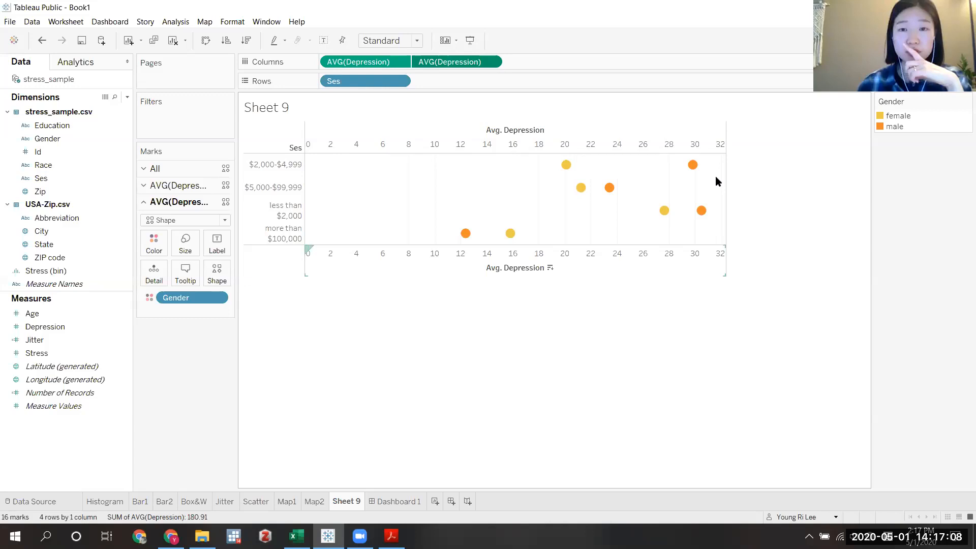
{"action": "right_click", "coordinate": [684, 141]}
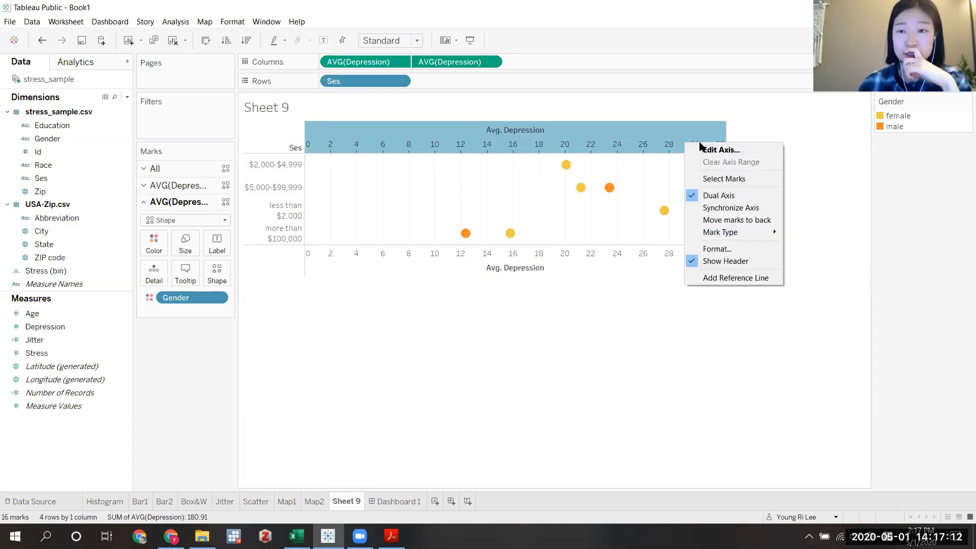
{"action": "left_click", "coordinate": [731, 208]}
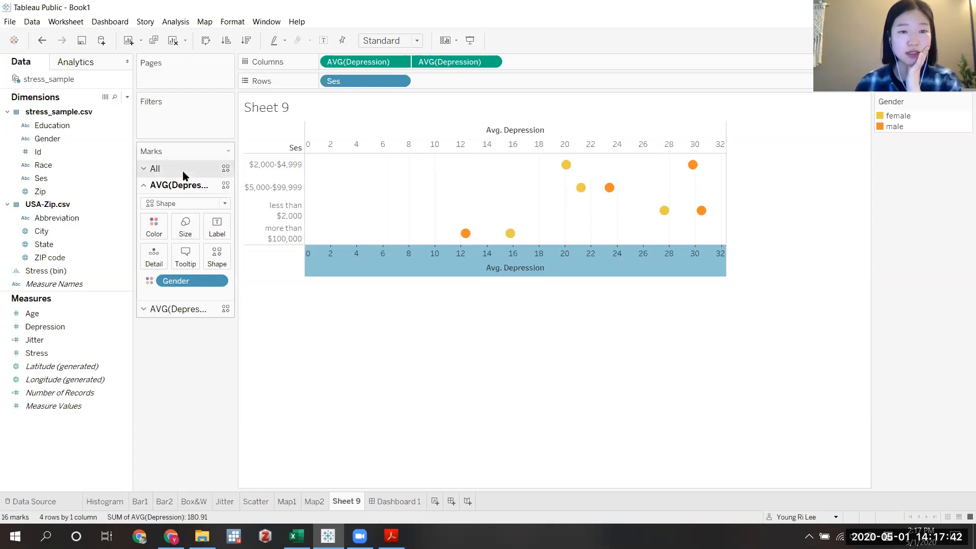
{"action": "left_click", "coordinate": [185, 185]}
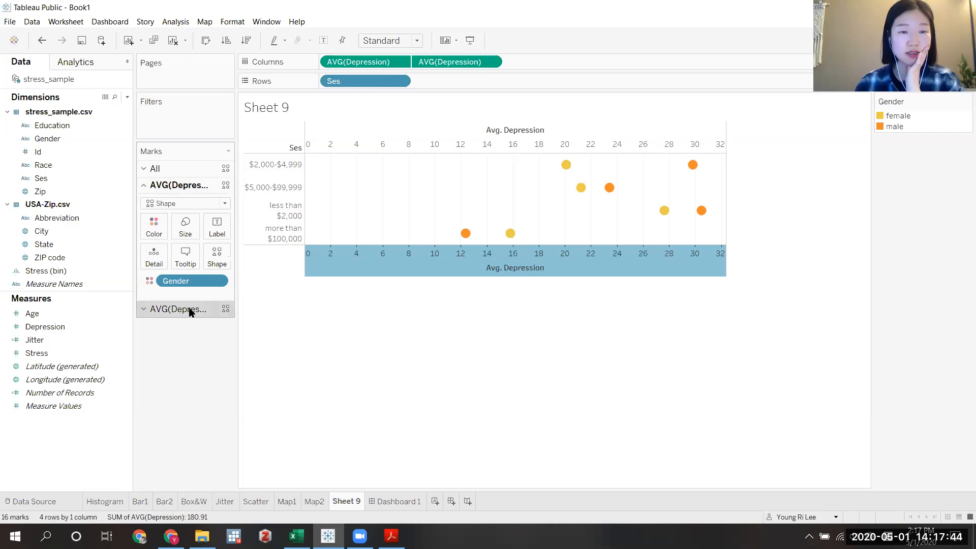
{"action": "left_click", "coordinate": [188, 310]}
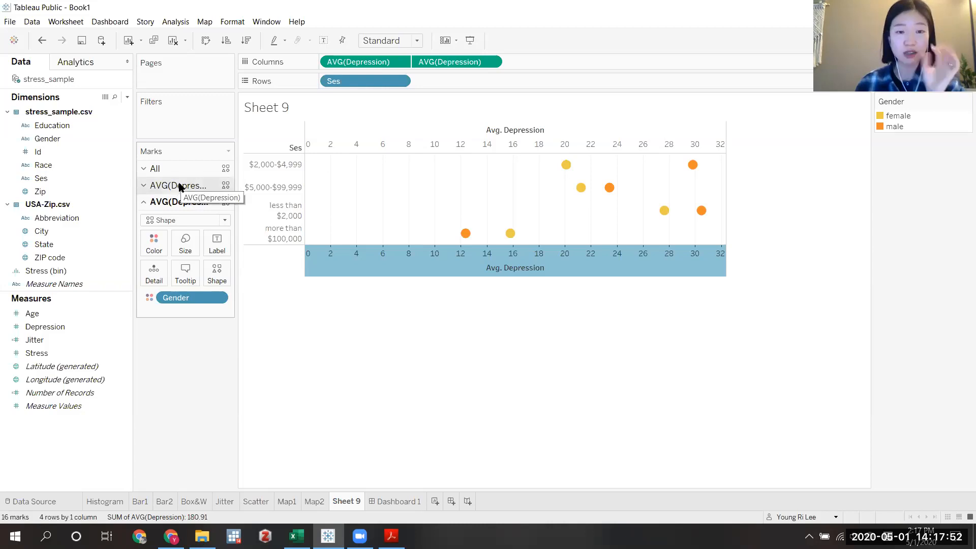
{"action": "left_click", "coordinate": [365, 66]}
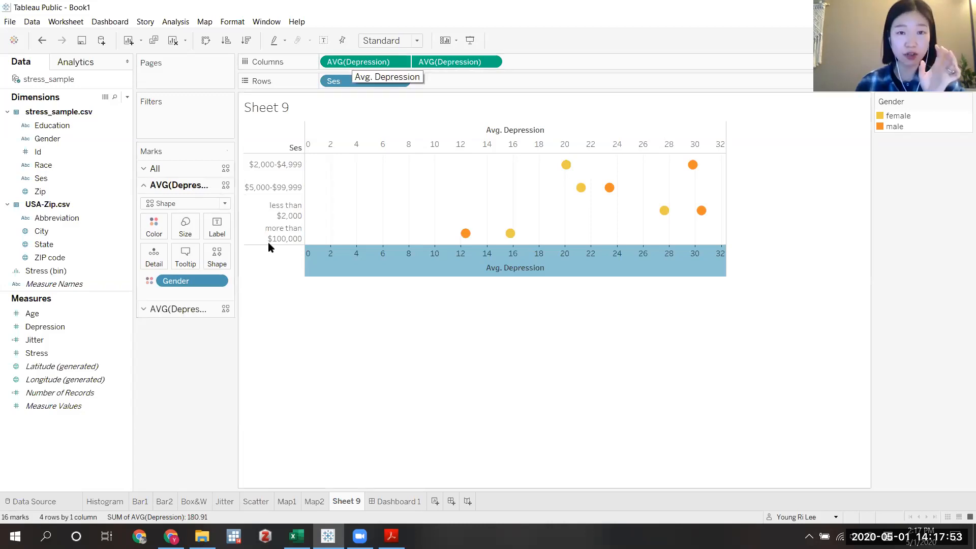
{"action": "left_click", "coordinate": [211, 311]}
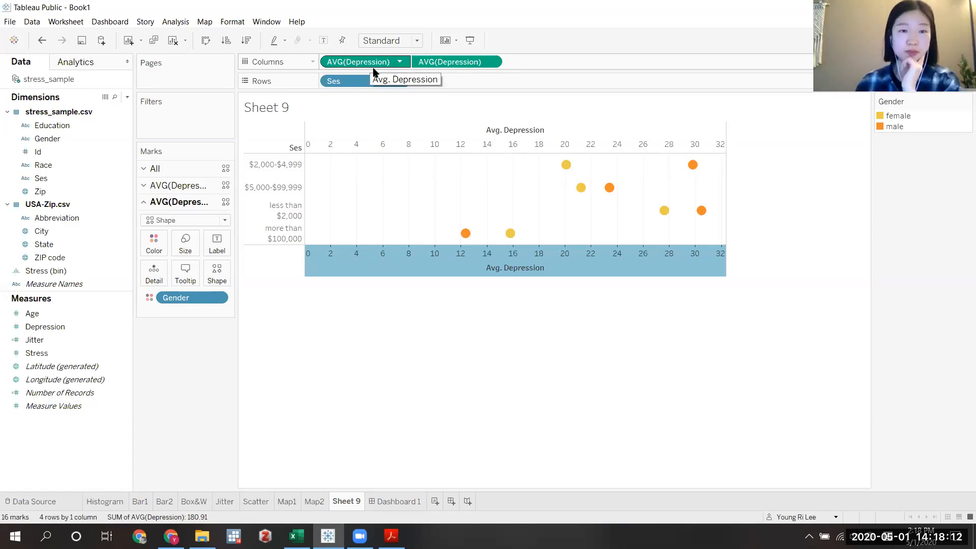
- Change the first Average Depression measure's marks to Line and assign Gender to Path instead of Color
{"action": "left_click", "coordinate": [176, 188]}
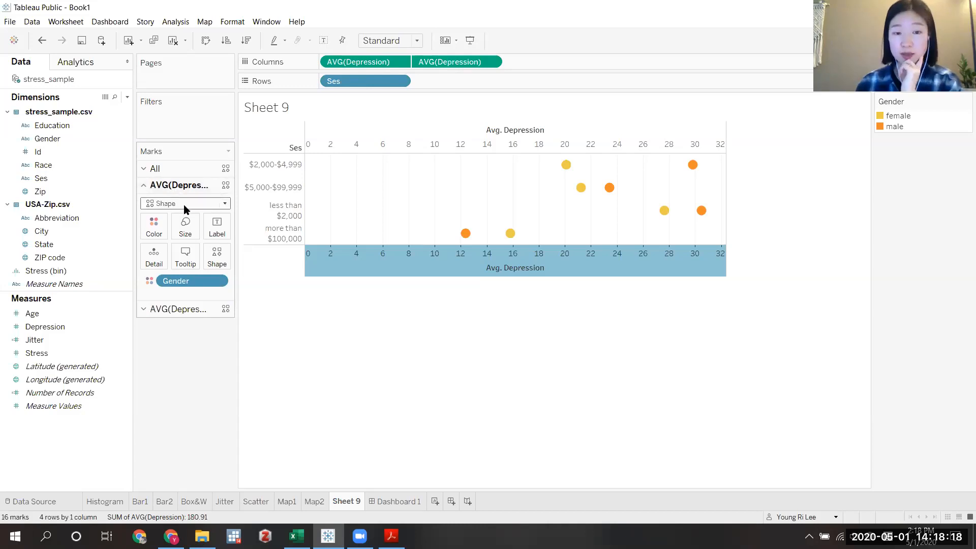
{"action": "left_click", "coordinate": [184, 204]}
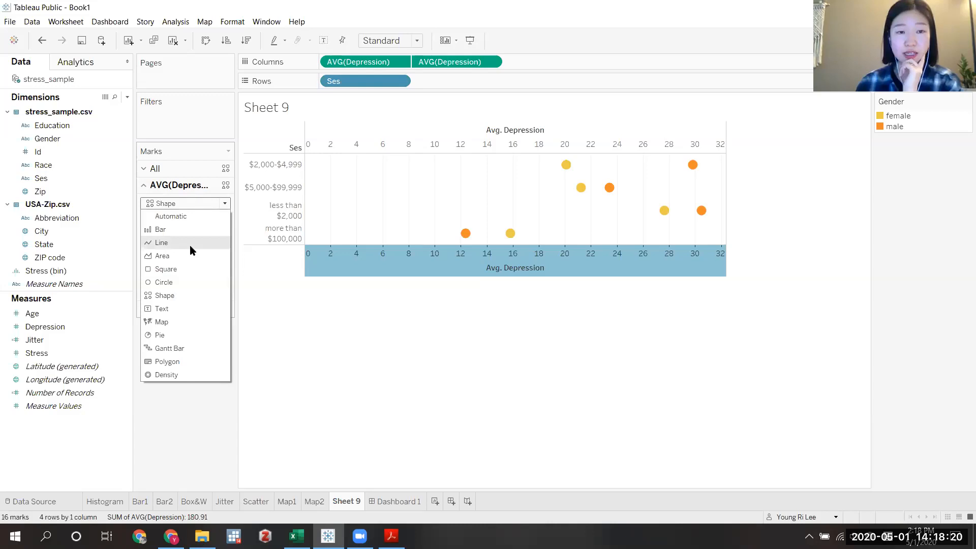
{"action": "left_click", "coordinate": [190, 245]}
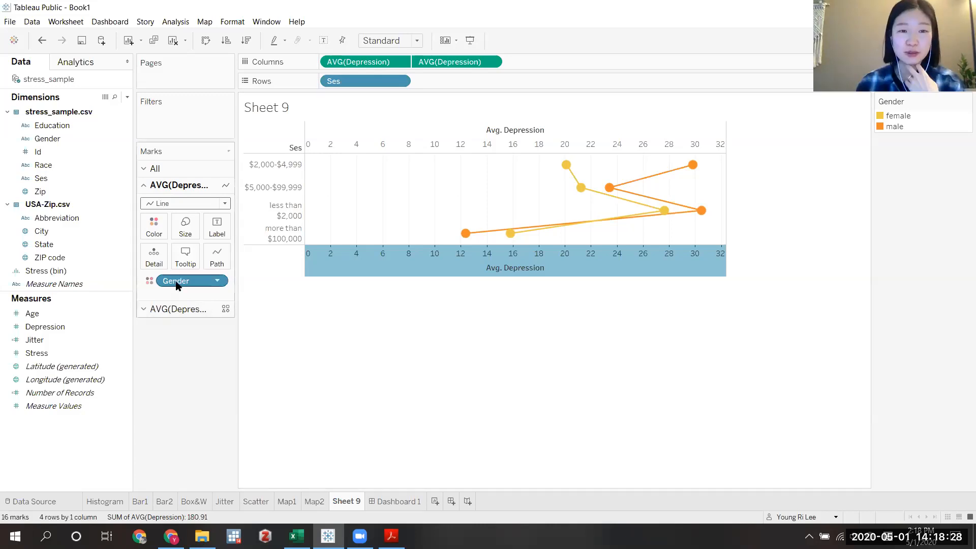
{"action": "left_click_drag", "start_coordinate": [177, 285], "coordinate": [218, 259]}
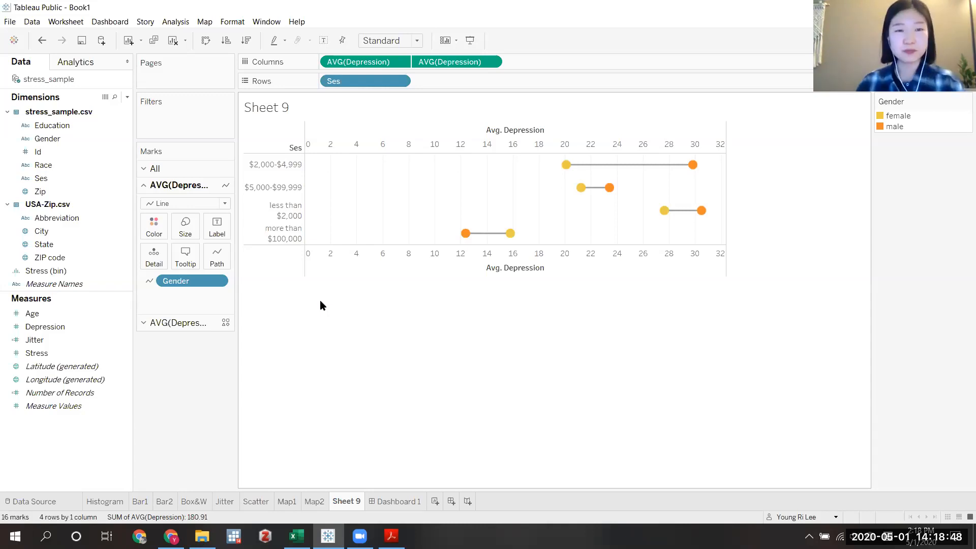
- Thicken the connecting lines to the maximum size and color them light gray
{"action": "left_click", "coordinate": [187, 230]}
{"action": "left_click_drag", "start_coordinate": [308, 264], "coordinate": [338, 293]}
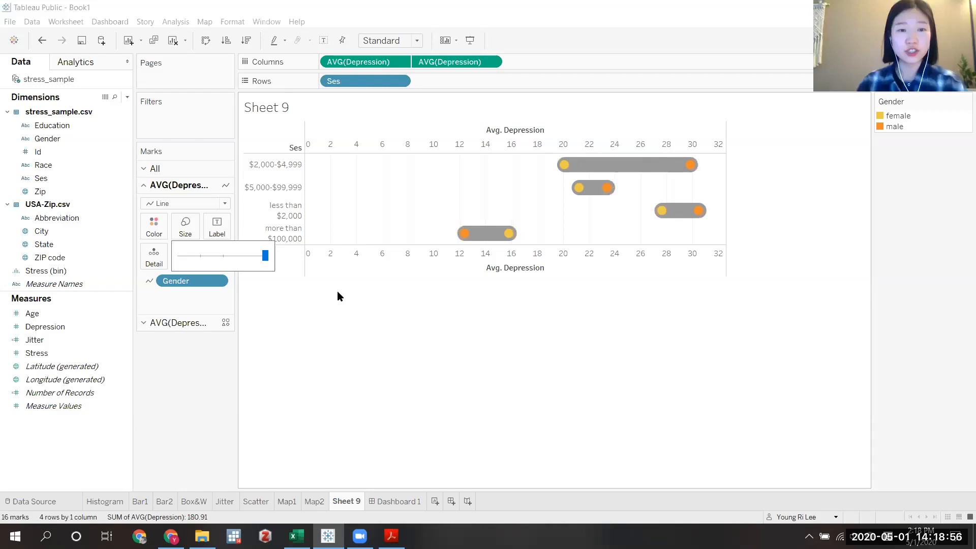
{"action": "left_click", "coordinate": [337, 291]}
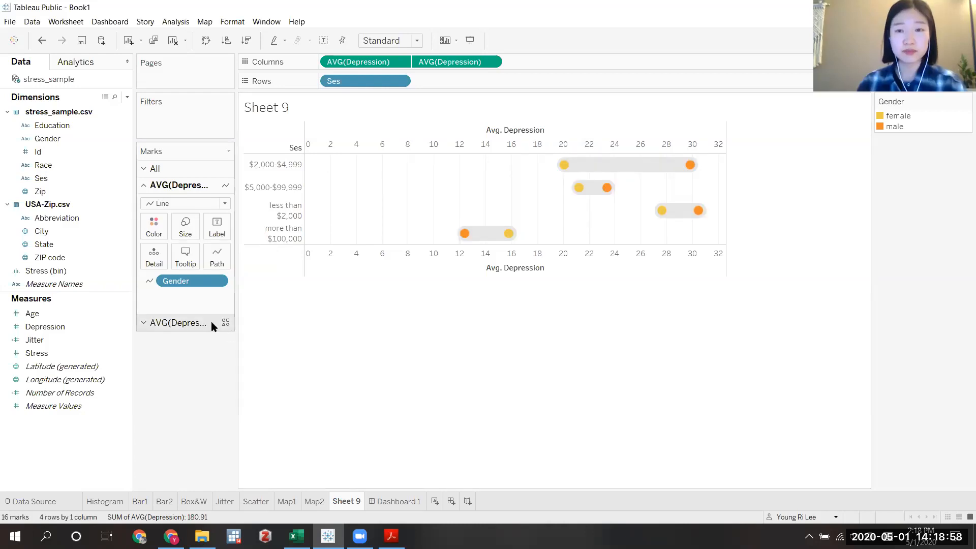
- Enlarge the circle marks of the second Average Depression measure slightly
{"action": "left_click", "coordinate": [212, 322]}
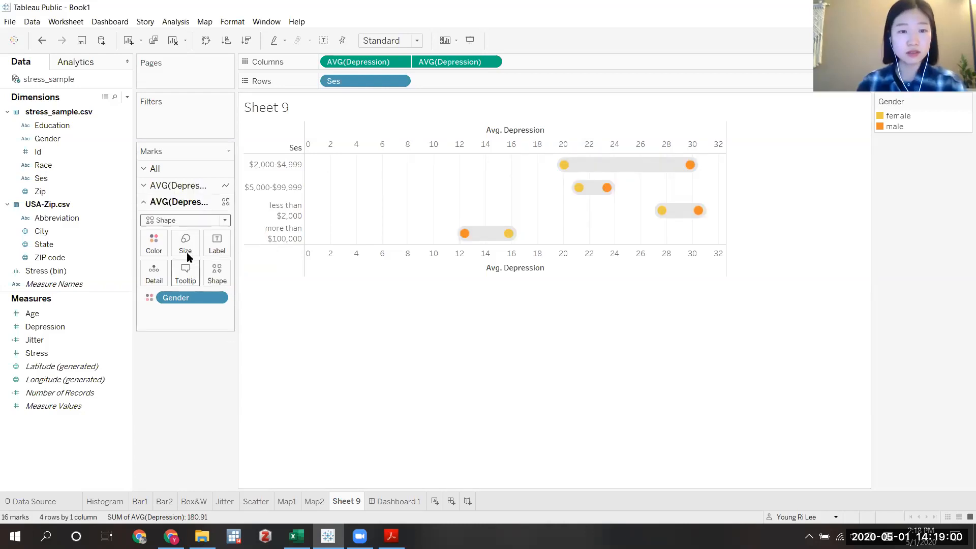
{"action": "left_click", "coordinate": [186, 251]}
{"action": "left_click_drag", "start_coordinate": [197, 273], "coordinate": [196, 273]}
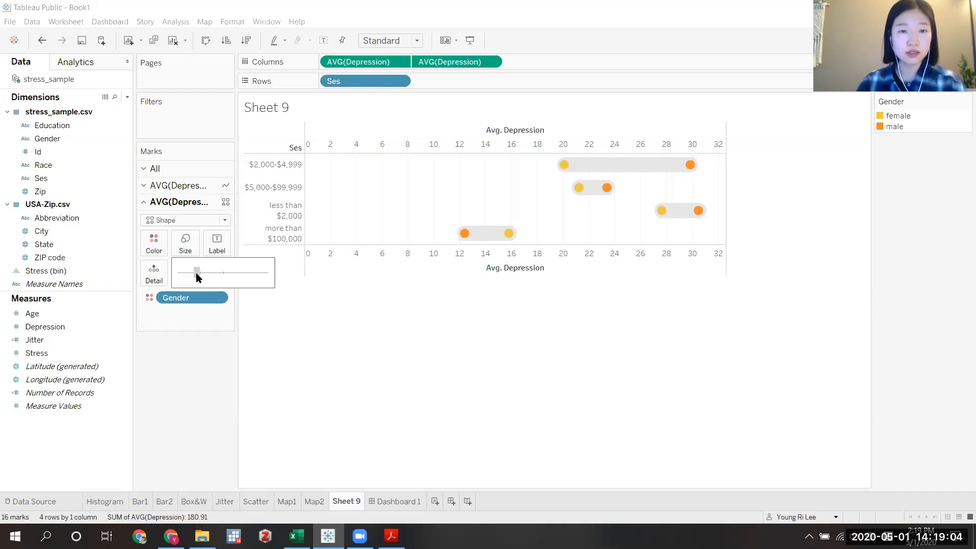
{"action": "left_click_drag", "start_coordinate": [196, 273], "coordinate": [200, 274]}
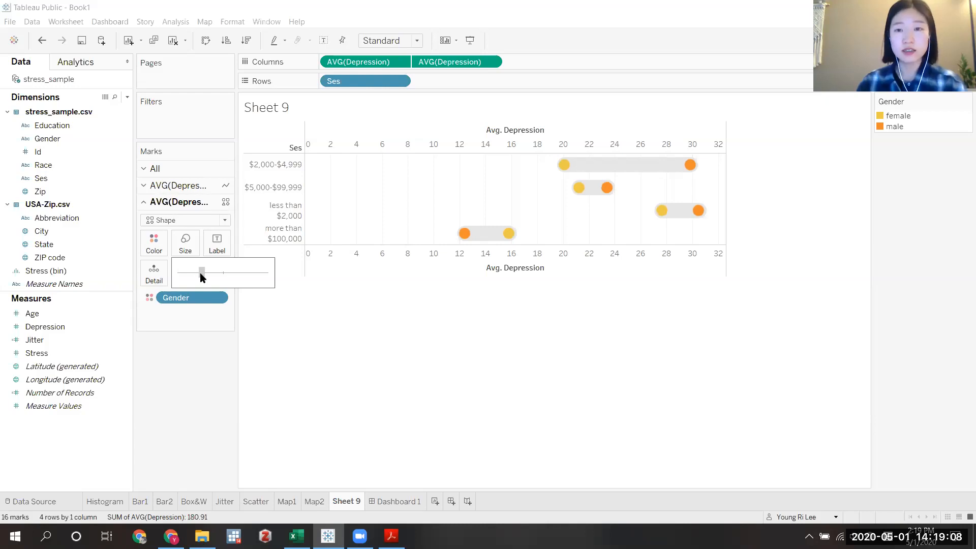
{"action": "left_click", "coordinate": [282, 318]}
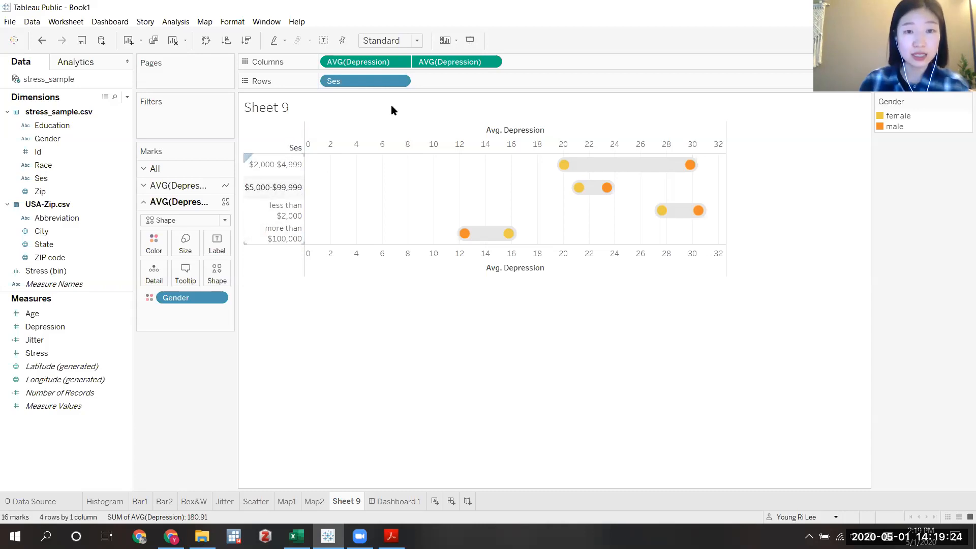
- Sort Ses manually with "less than $2,000" moved to the top, ahead of "$2,000-$4,999"
{"action": "left_click", "coordinate": [374, 83]}
{"action": "left_click", "coordinate": [361, 142]}
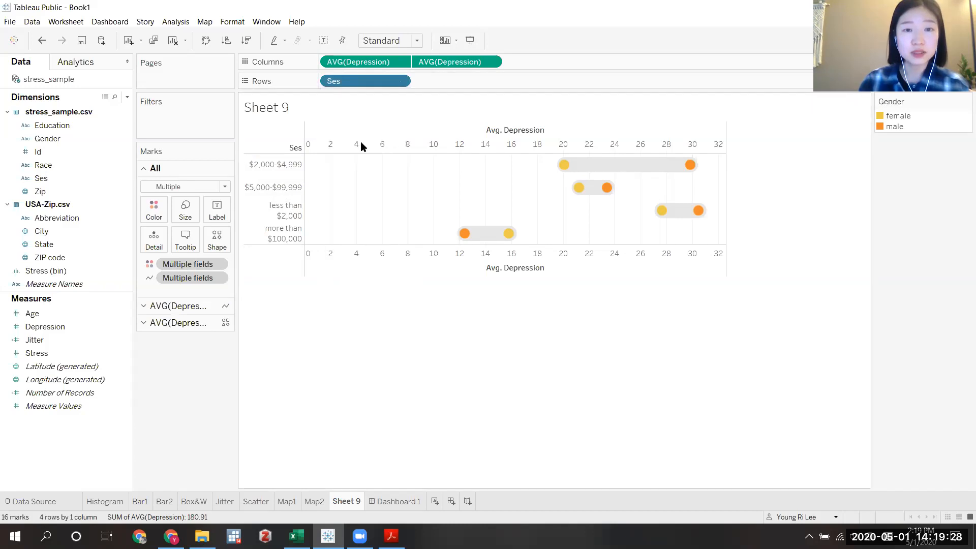
{"action": "left_click", "coordinate": [447, 227]}
{"action": "left_click", "coordinate": [437, 271]}
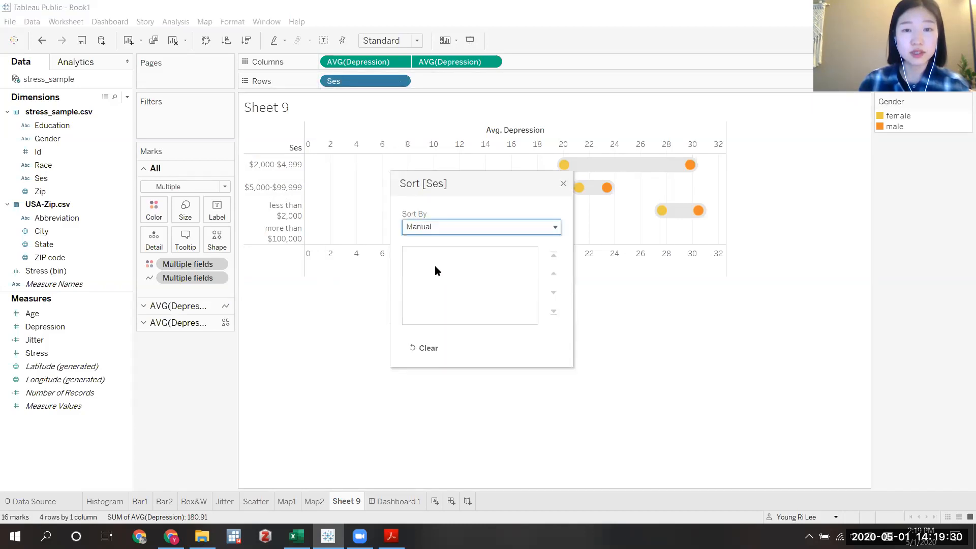
{"action": "left_click", "coordinate": [553, 272]}
{"action": "left_click", "coordinate": [553, 272]}
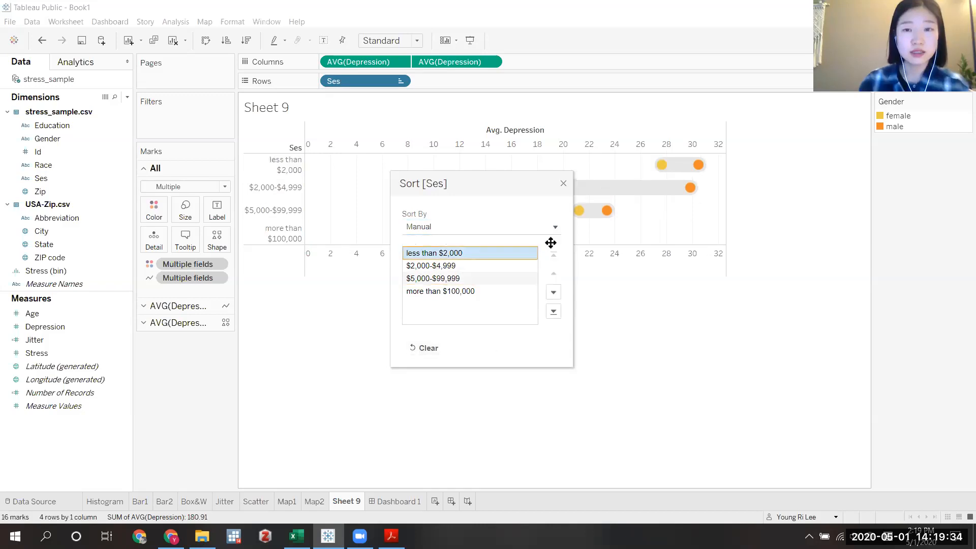
{"action": "left_click", "coordinate": [639, 322]}
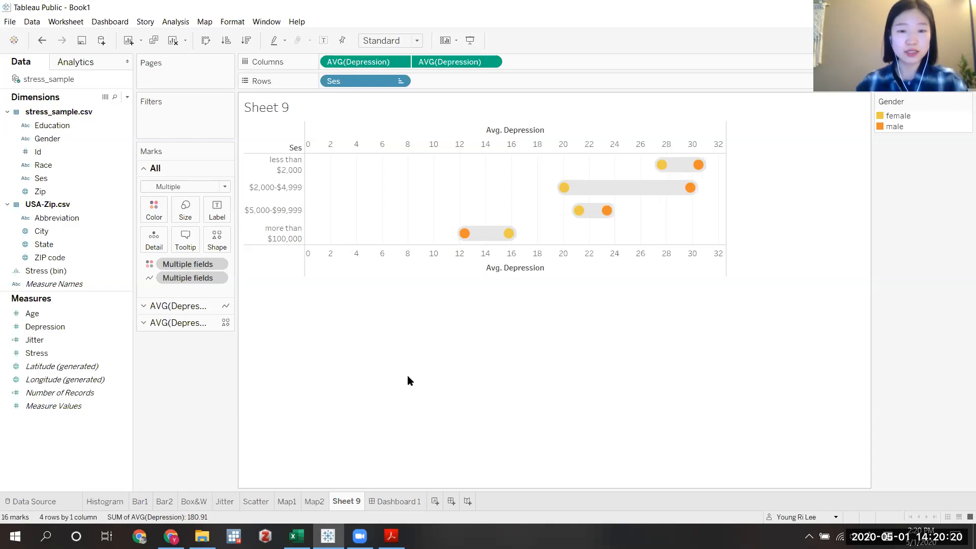
- Rename Sheet 9 as Dumbell
{"action": "key", "text": "F2"}
{"action": "type", "text": "Dumbell"}
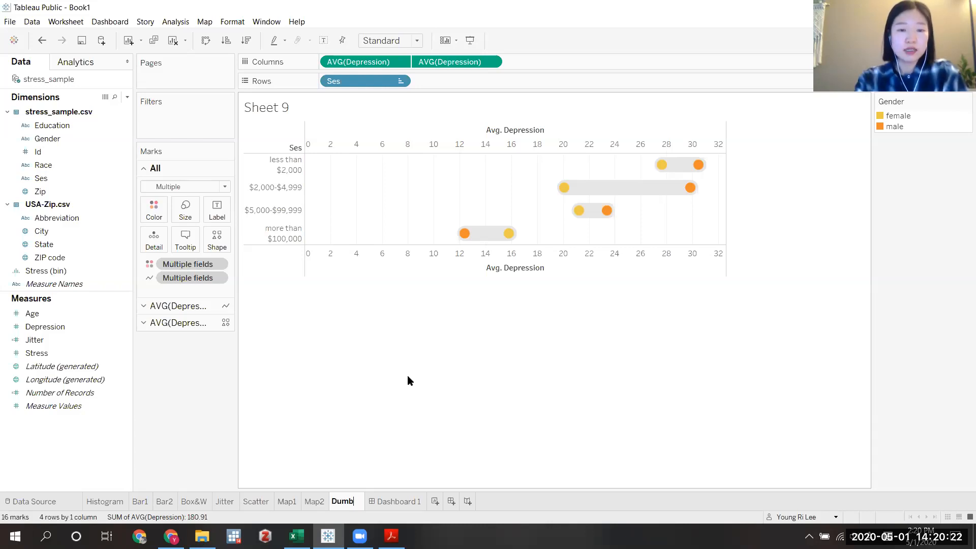
{"action": "key", "text": "Return"}
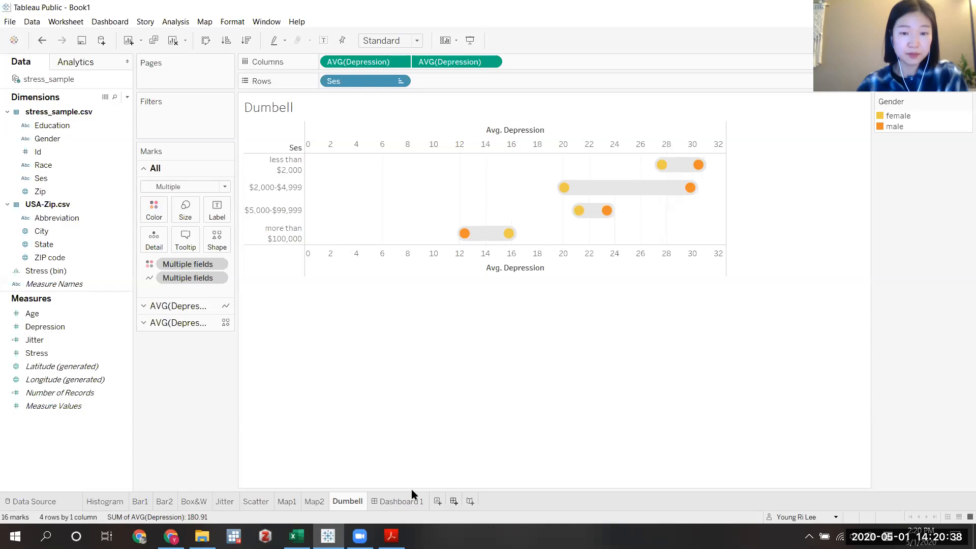
- Open Dashboard 1 and place the Jitter sheet on the empty dashboard
{"action": "left_click", "coordinate": [401, 501]}
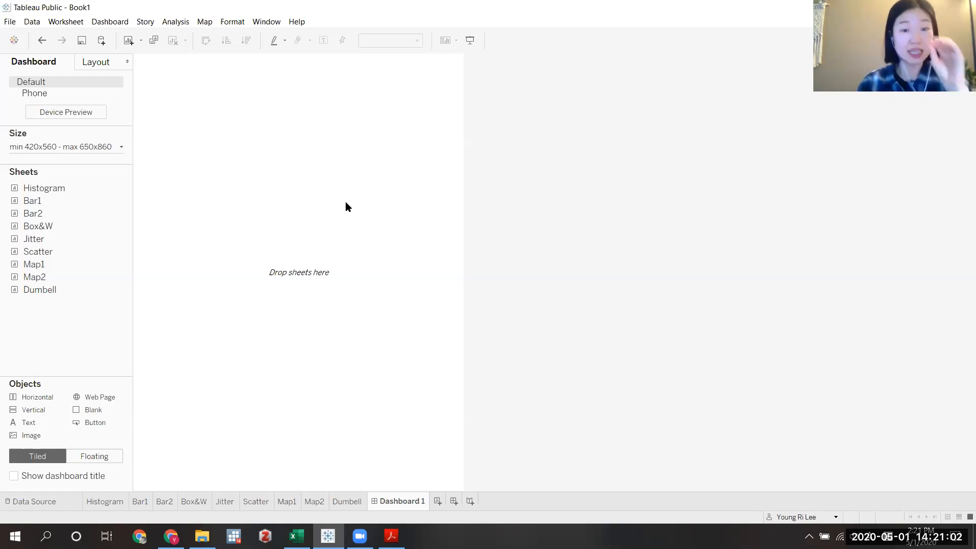
{"action": "mouse_move", "coordinate": [68, 249]}
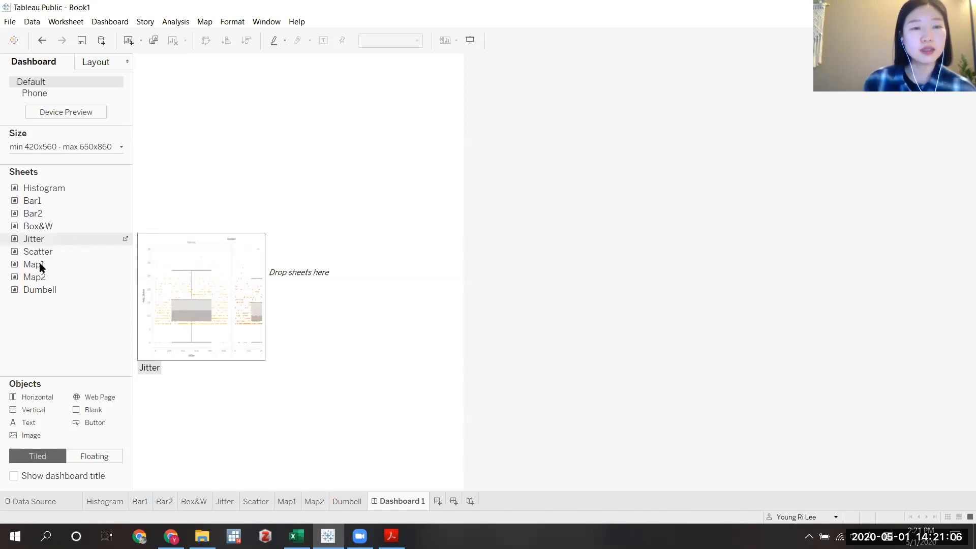
{"action": "left_click_drag", "start_coordinate": [43, 237], "coordinate": [348, 305]}
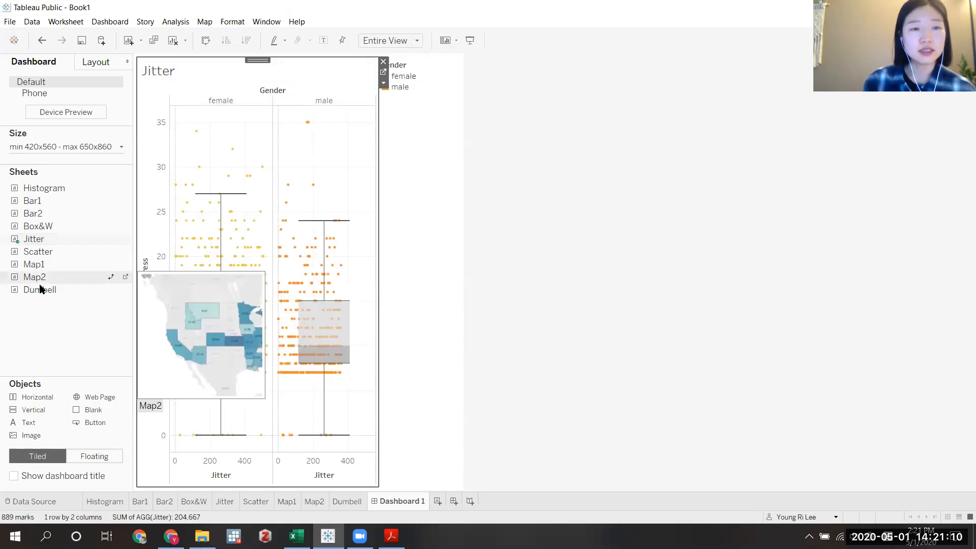
- Place the Dumbell sheet below Jitter on the dashboard and remove it again
{"action": "mouse_move", "coordinate": [41, 294]}
{"action": "left_click_drag", "start_coordinate": [39, 294], "coordinate": [401, 336]}
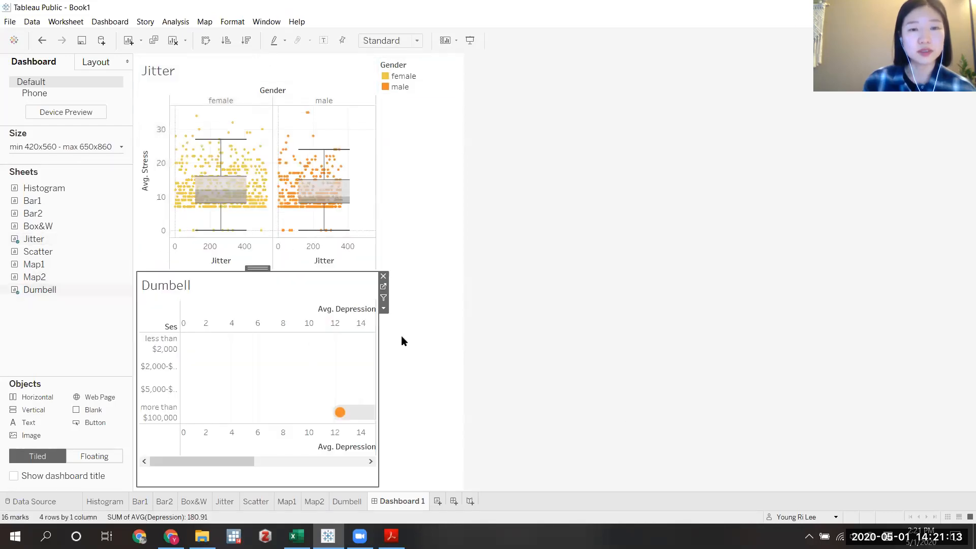
{"action": "left_click", "coordinate": [384, 277]}
- Add the Map1 sheet below Jitter and reframe its map so the contiguous United States fills the view
{"action": "left_click_drag", "start_coordinate": [81, 264], "coordinate": [298, 351]}
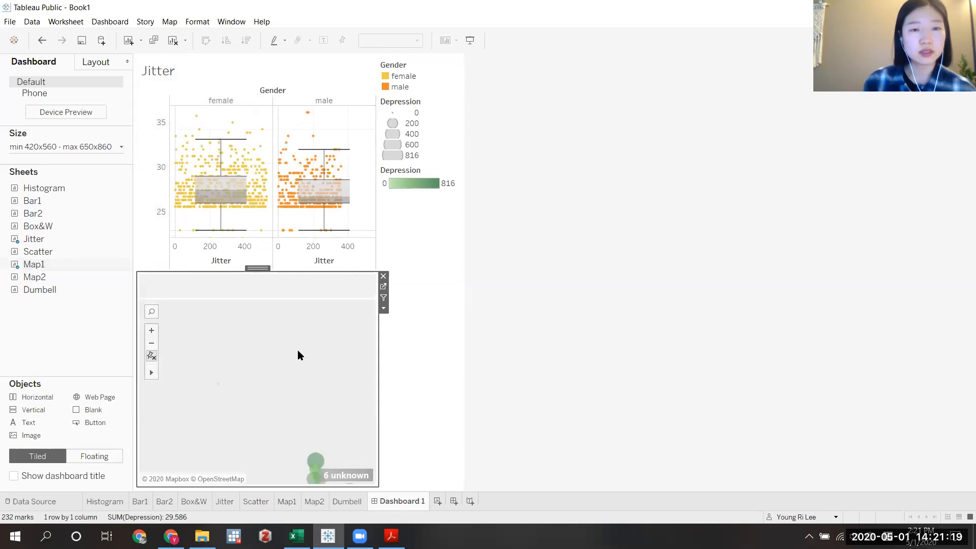
{"action": "left_click", "coordinate": [151, 344]}
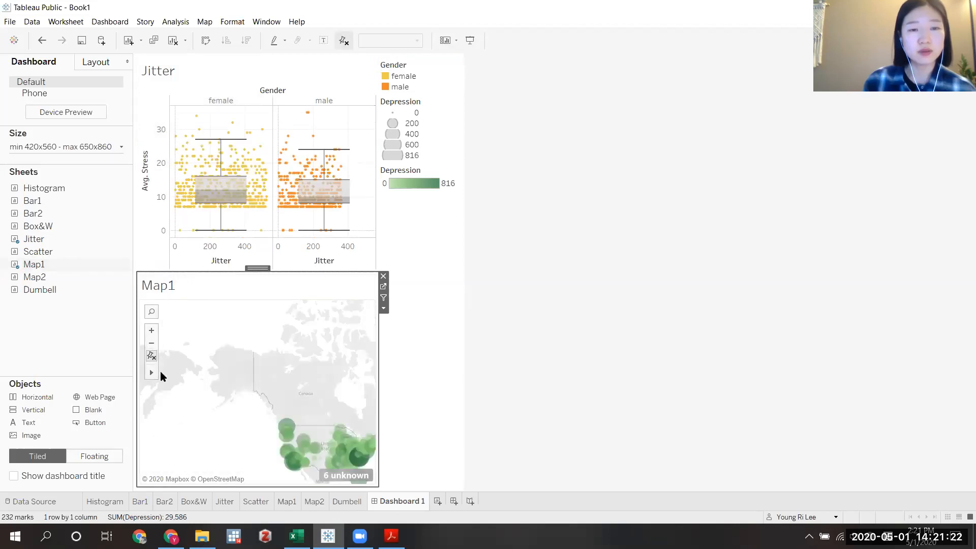
{"action": "left_click", "coordinate": [179, 375]}
{"action": "left_click_drag", "start_coordinate": [261, 405], "coordinate": [207, 344]}
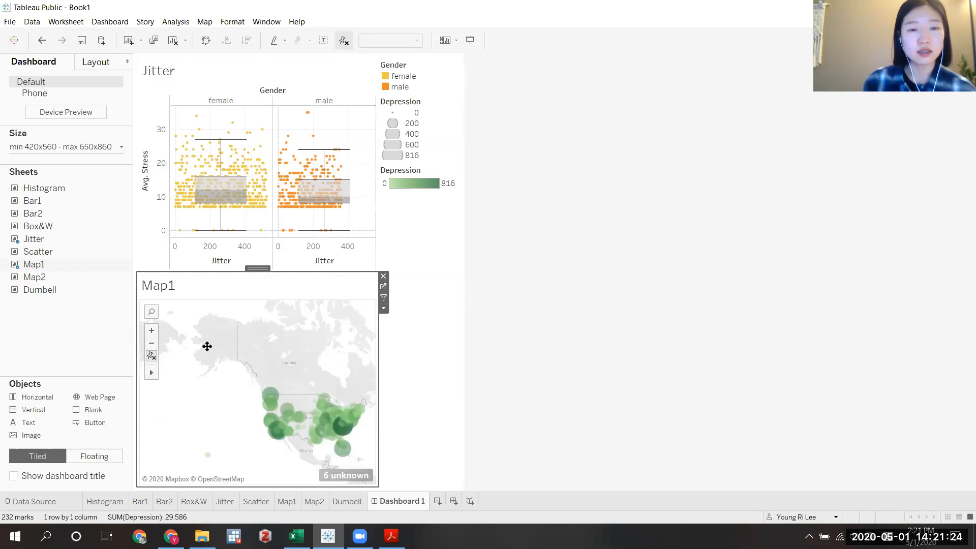
{"action": "left_click", "coordinate": [151, 331]}
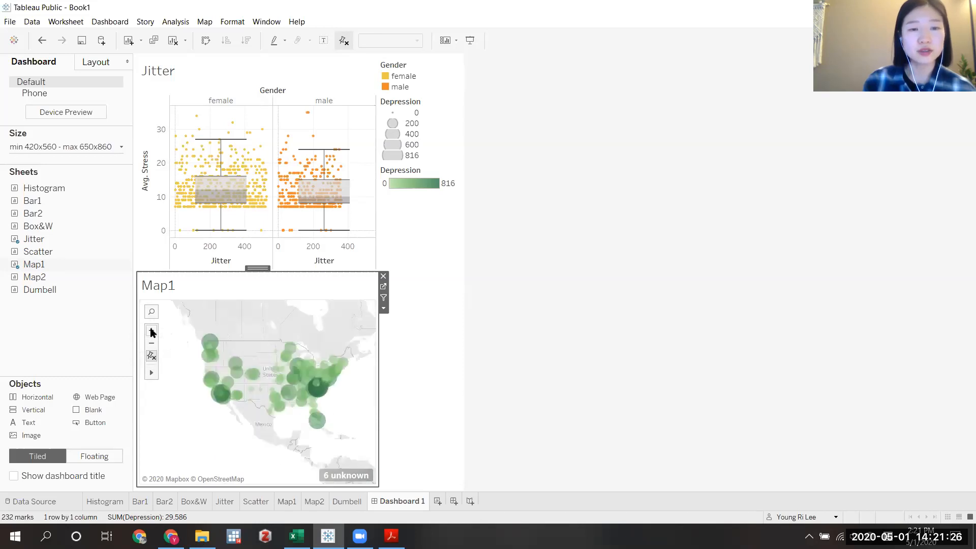
{"action": "left_click_drag", "start_coordinate": [264, 344], "coordinate": [248, 347]}
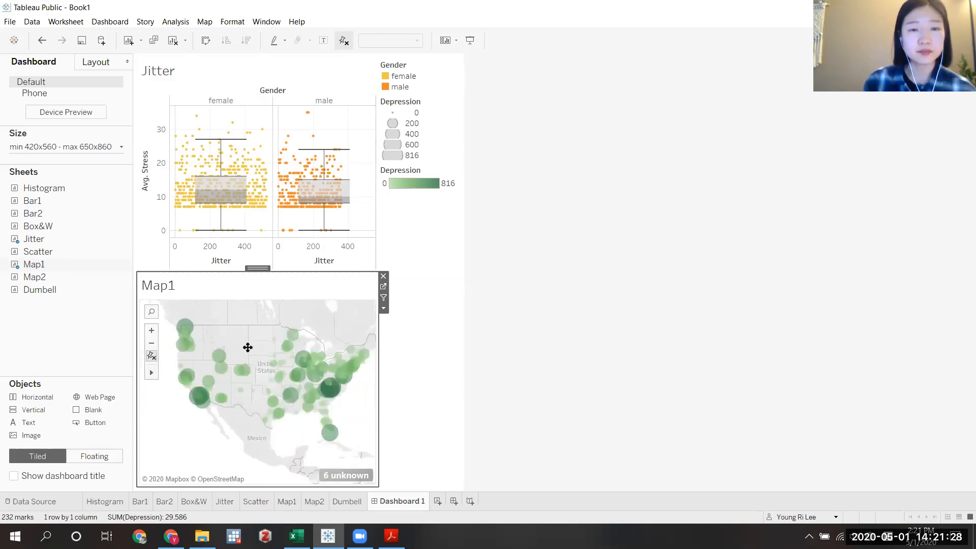
- Remove Jitter from the dashboard and add Map2 below Map1, with its map centred on the United States
{"action": "left_click", "coordinate": [333, 83]}
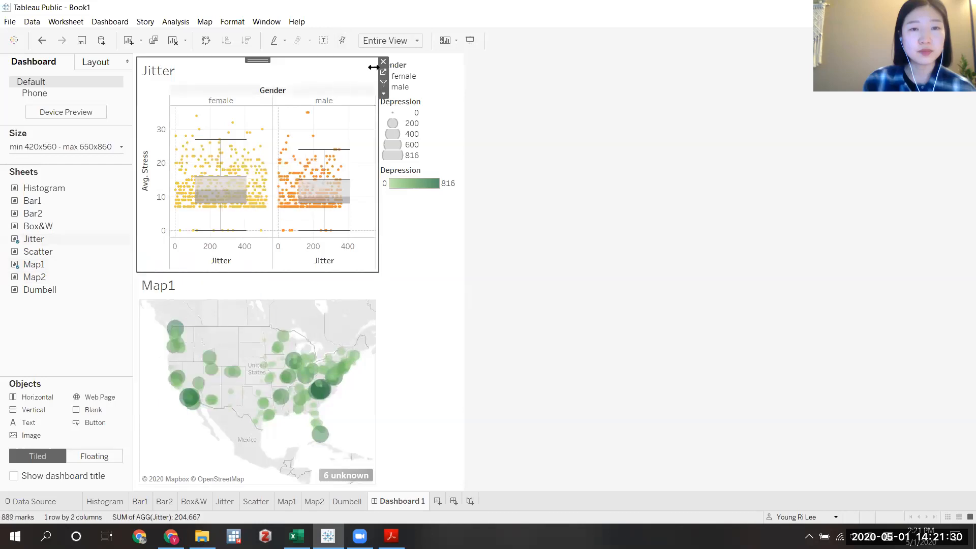
{"action": "left_click", "coordinate": [383, 62]}
{"action": "mouse_move", "coordinate": [33, 277]}
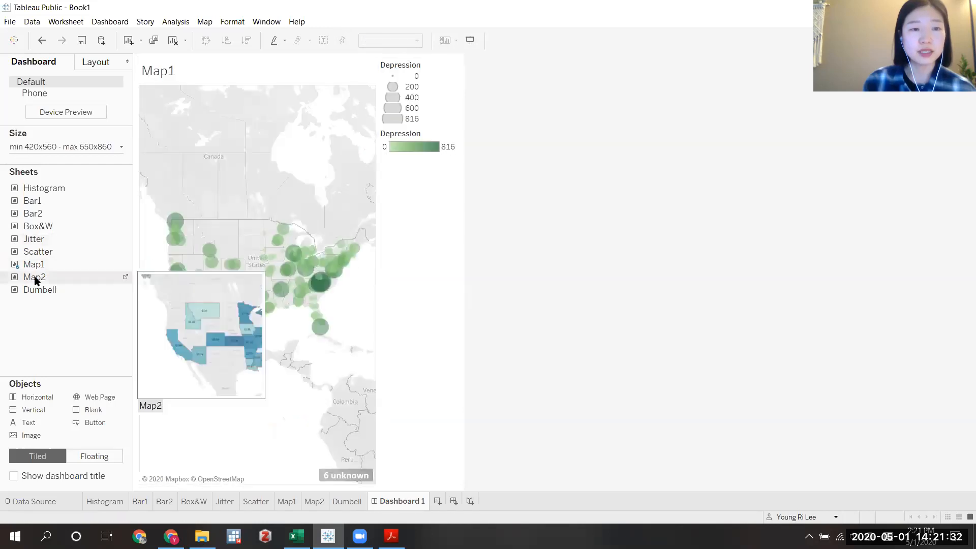
{"action": "mouse_move", "coordinate": [33, 277]}
{"action": "left_mouse_down"}
{"action": "mouse_move", "coordinate": [249, 145]}
{"action": "mouse_move", "coordinate": [249, 332]}
{"action": "left_mouse_up"}
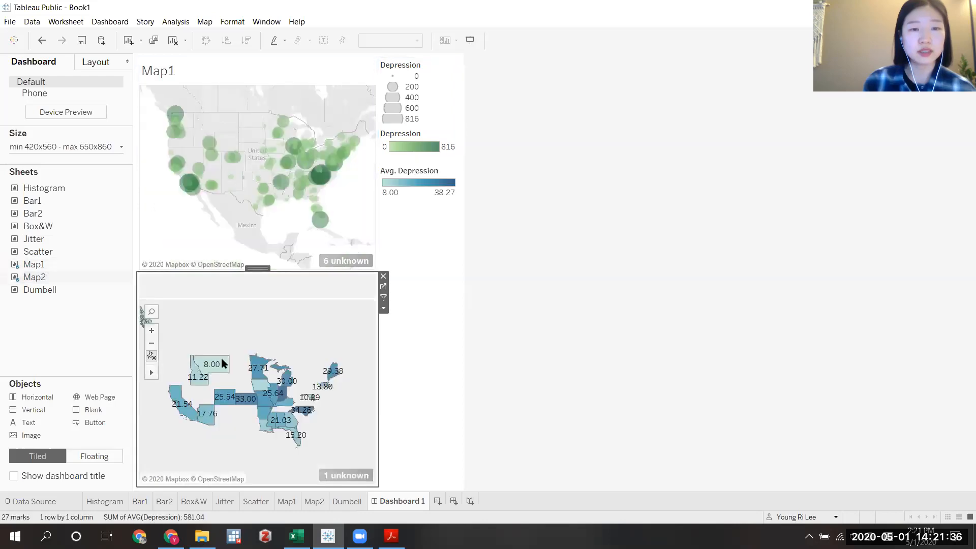
{"action": "left_click", "coordinate": [152, 331]}
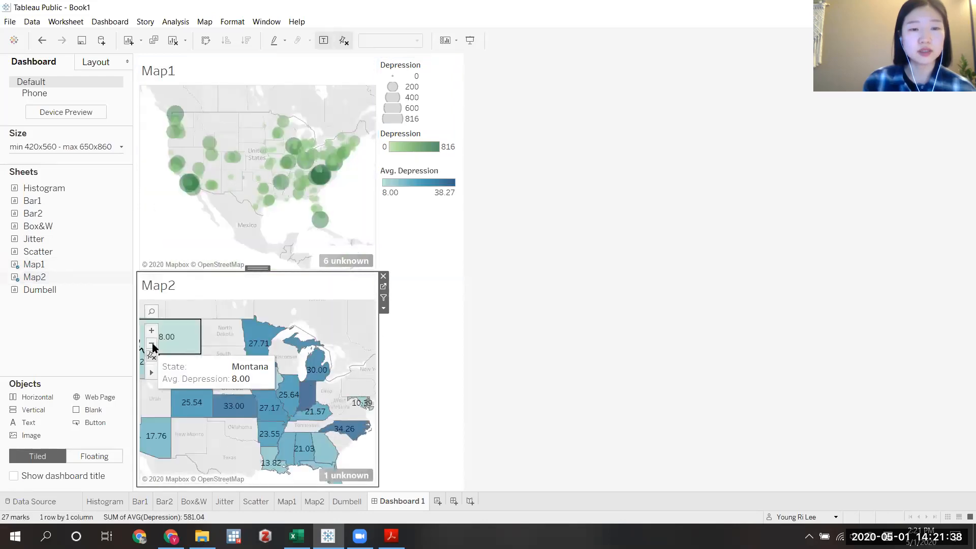
{"action": "left_click", "coordinate": [151, 343]}
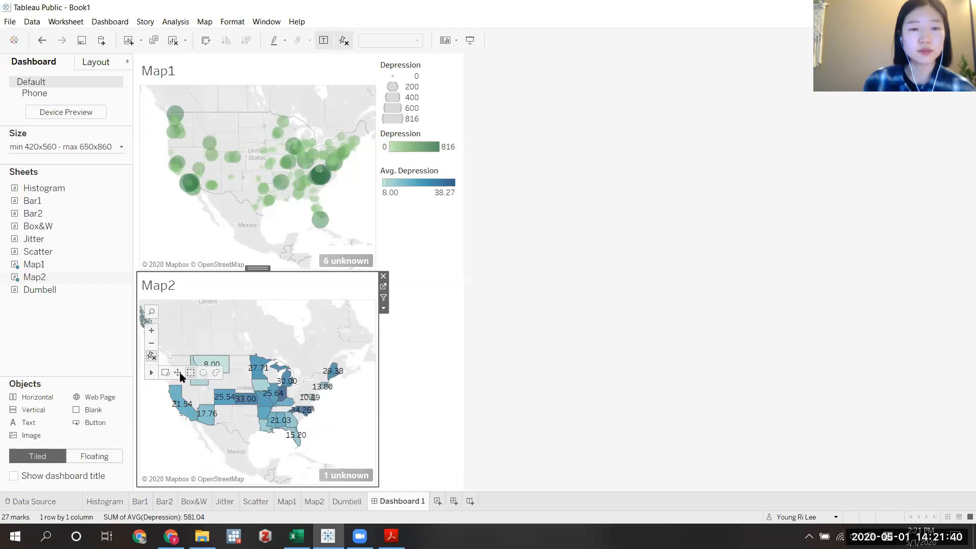
{"action": "left_click_drag", "start_coordinate": [233, 357], "coordinate": [252, 322]}
{"action": "left_click", "coordinate": [506, 402]}
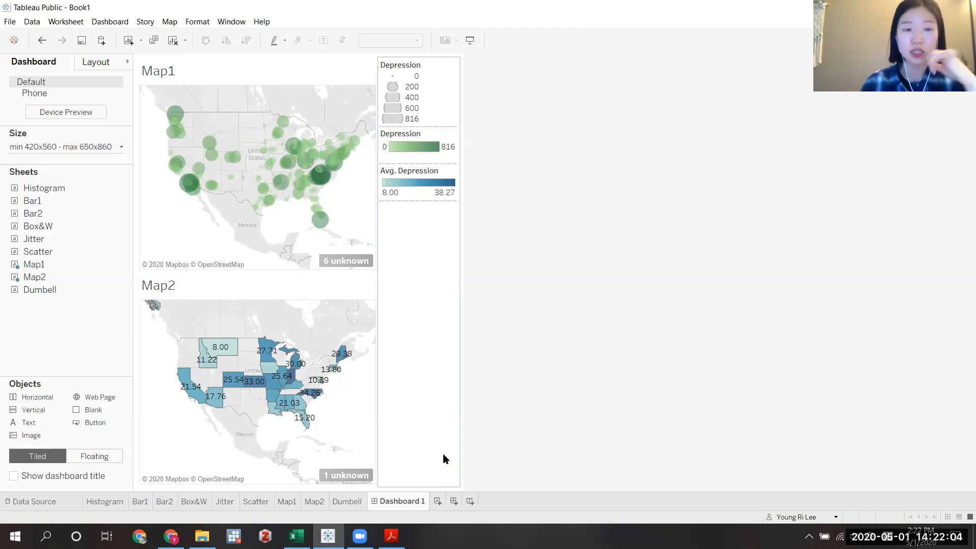
- Add a text object reading "Spring 2020" below the Avg. Depression legend
{"action": "left_click", "coordinate": [488, 447]}
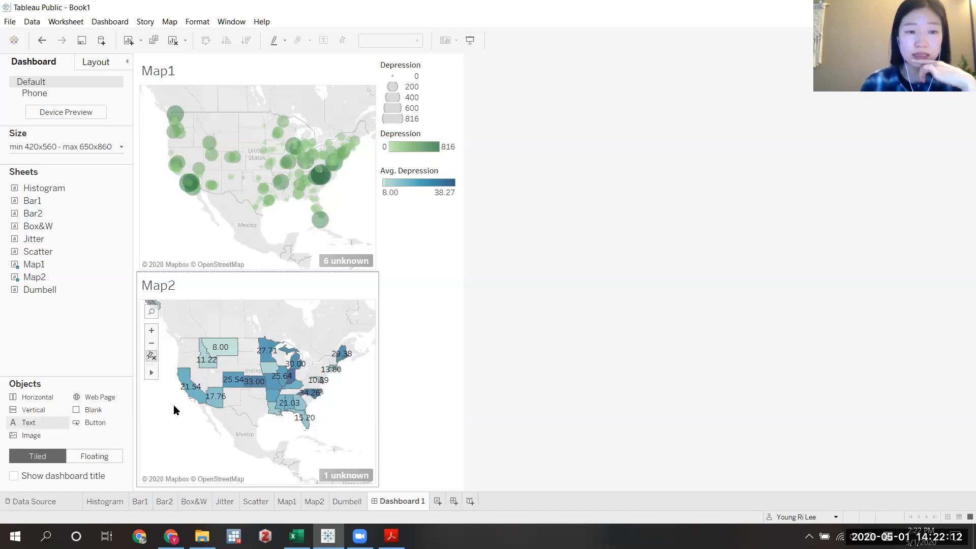
{"action": "left_click", "coordinate": [443, 198]}
{"action": "mouse_move", "coordinate": [38, 423]}
{"action": "left_mouse_down"}
{"action": "mouse_move", "coordinate": [94, 418]}
{"action": "mouse_move", "coordinate": [415, 246]}
{"action": "mouse_move", "coordinate": [425, 271]}
{"action": "mouse_move", "coordinate": [425, 236]}
{"action": "left_mouse_up"}
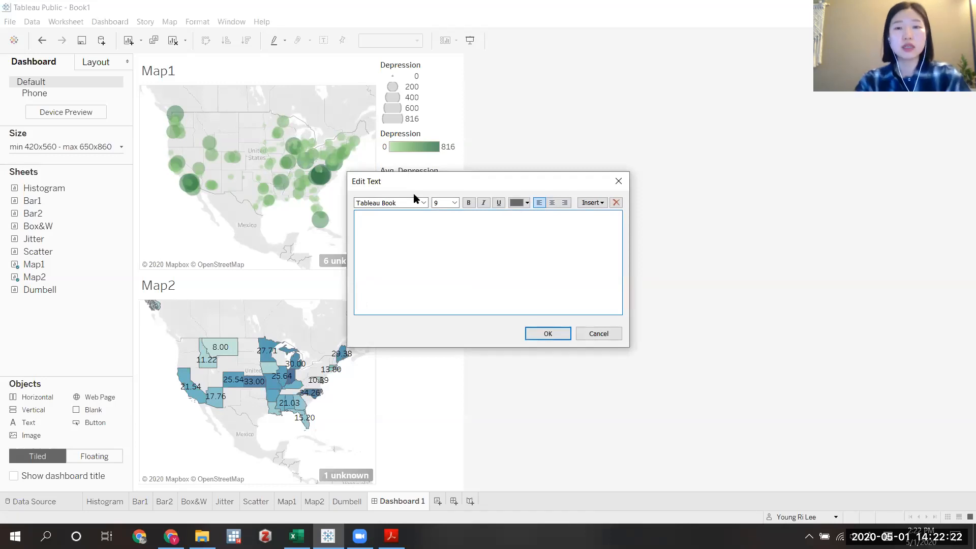
{"action": "type", "text": "Sp"}
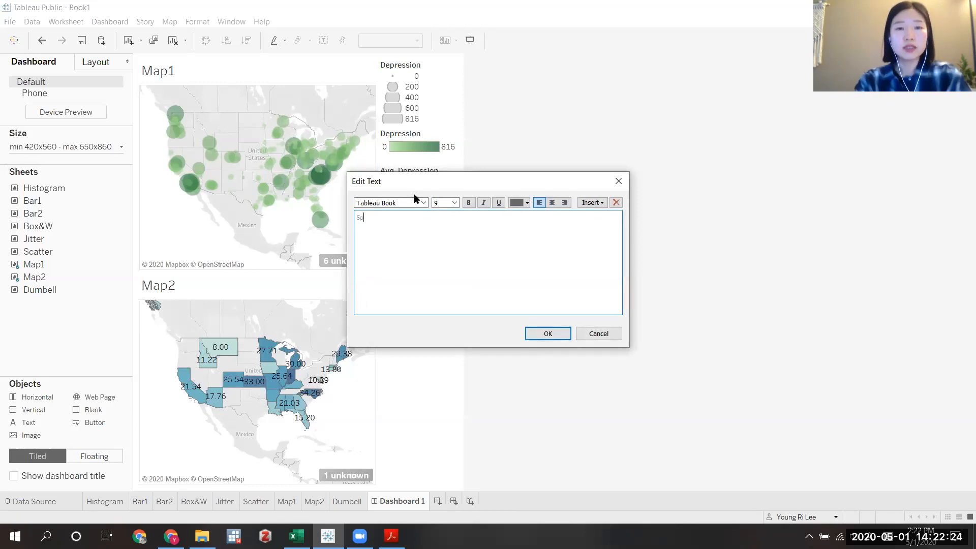
{"action": "type", "text": "ring 2020"}
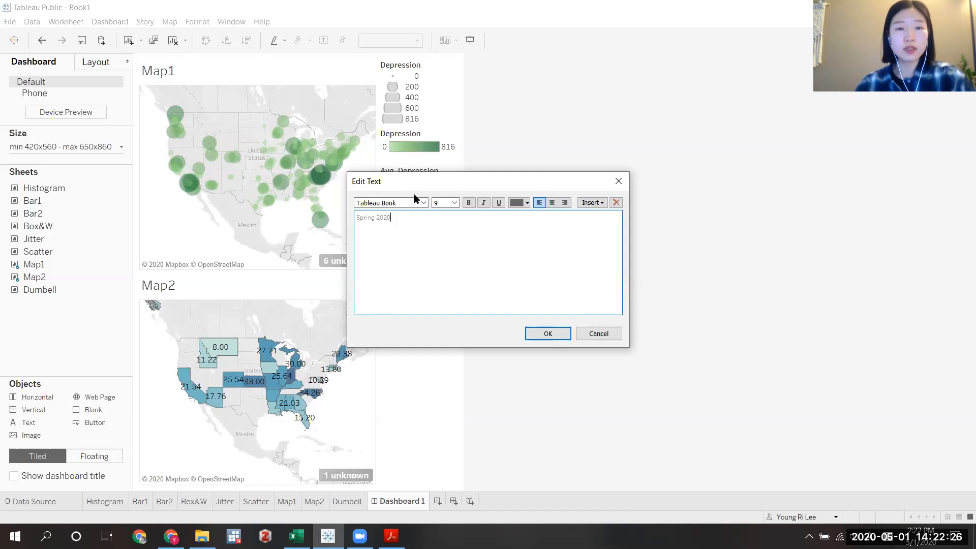
{"action": "left_click_drag", "start_coordinate": [480, 177], "coordinate": [470, 145]}
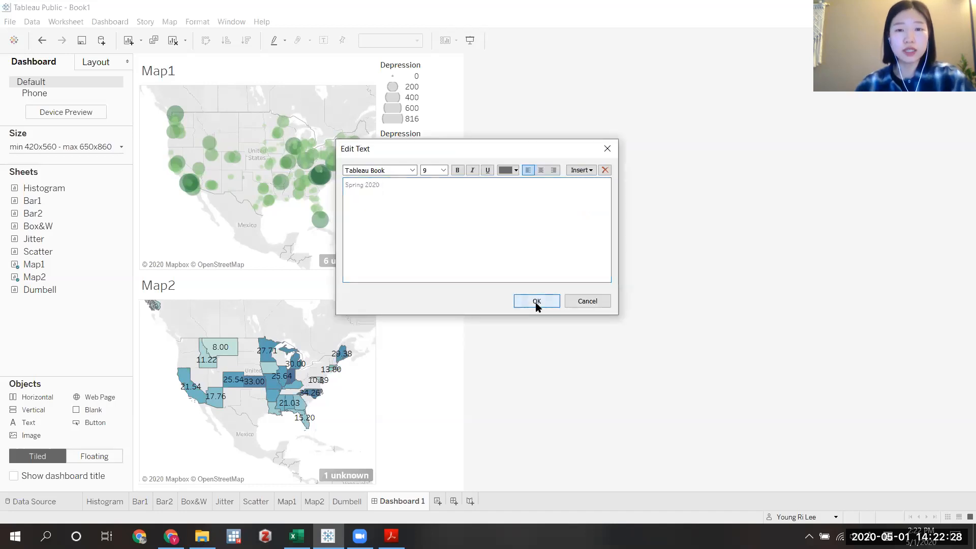
{"action": "left_click", "coordinate": [536, 302]}
{"action": "left_click", "coordinate": [441, 246]}
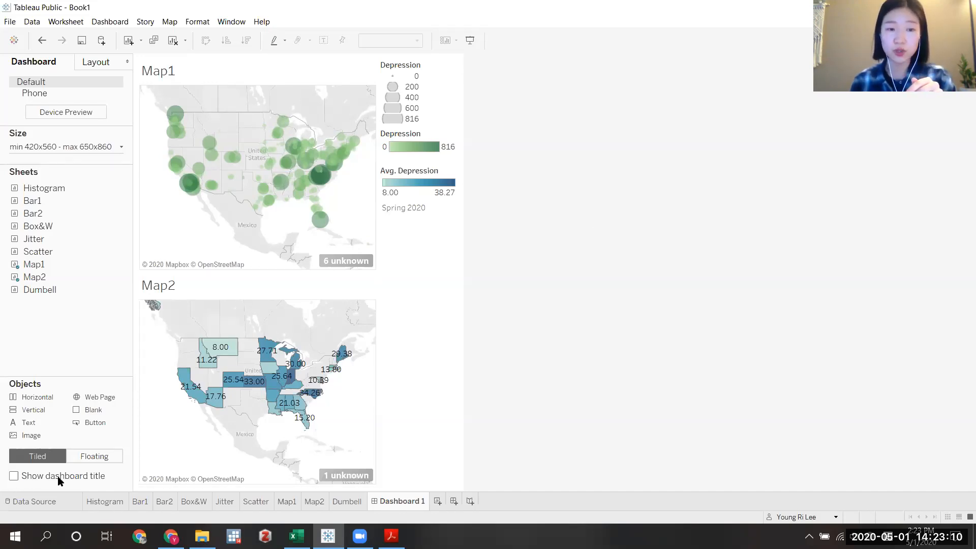
- Show the dashboard title and change its text to "My Dashboard"
{"action": "left_click", "coordinate": [14, 477]}
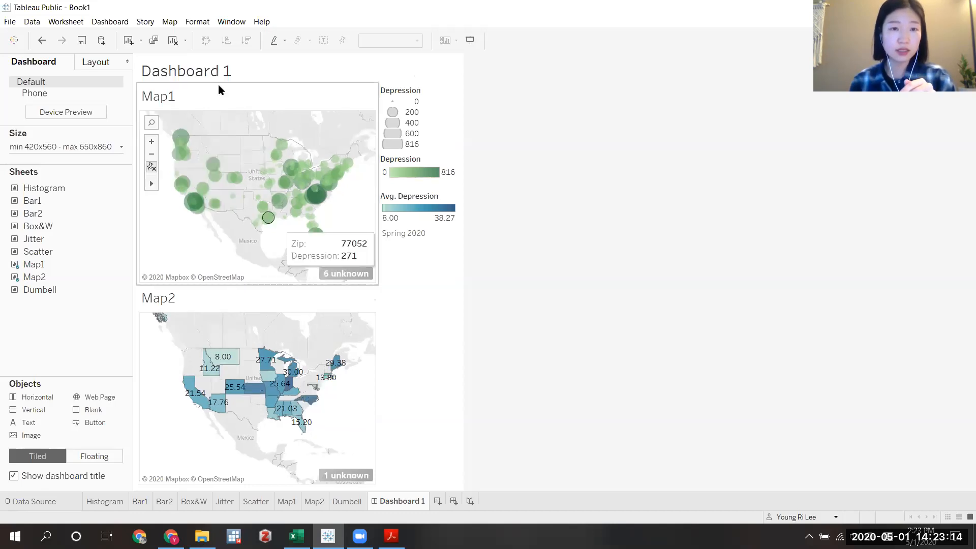
{"action": "left_click", "coordinate": [228, 75]}
{"action": "double_click", "coordinate": [229, 71]}
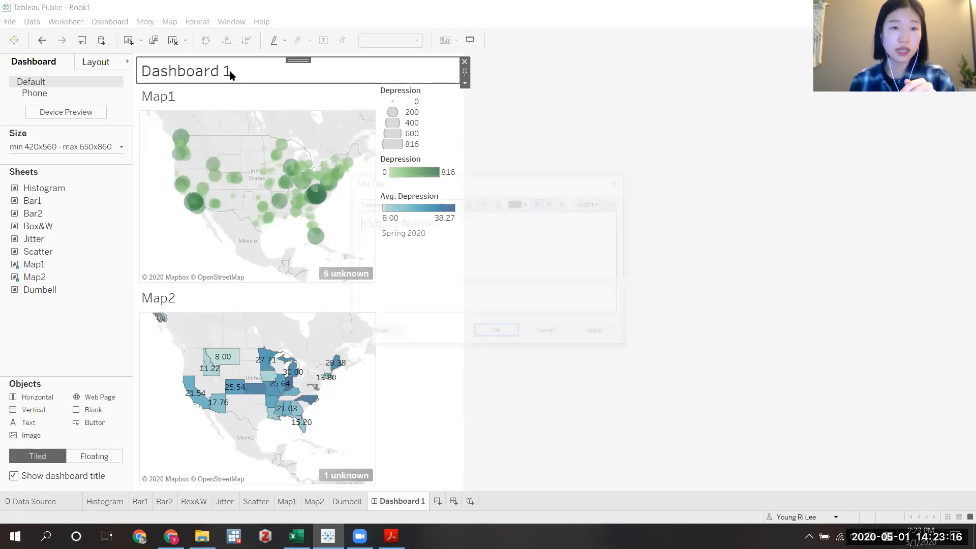
{"action": "left_click_drag", "start_coordinate": [357, 223], "coordinate": [409, 224]}
{"action": "type", "text": "My"}
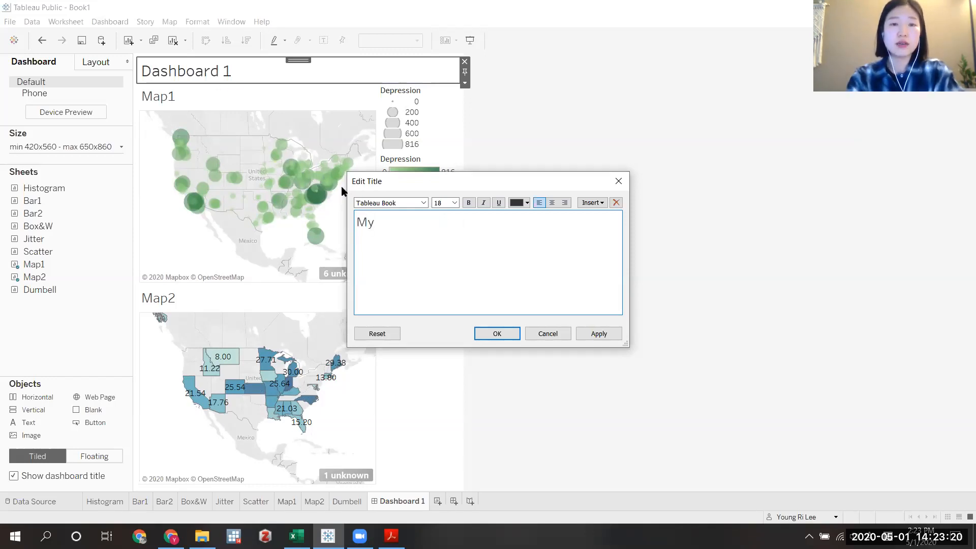
{"action": "type", "text": " Dashboard"}
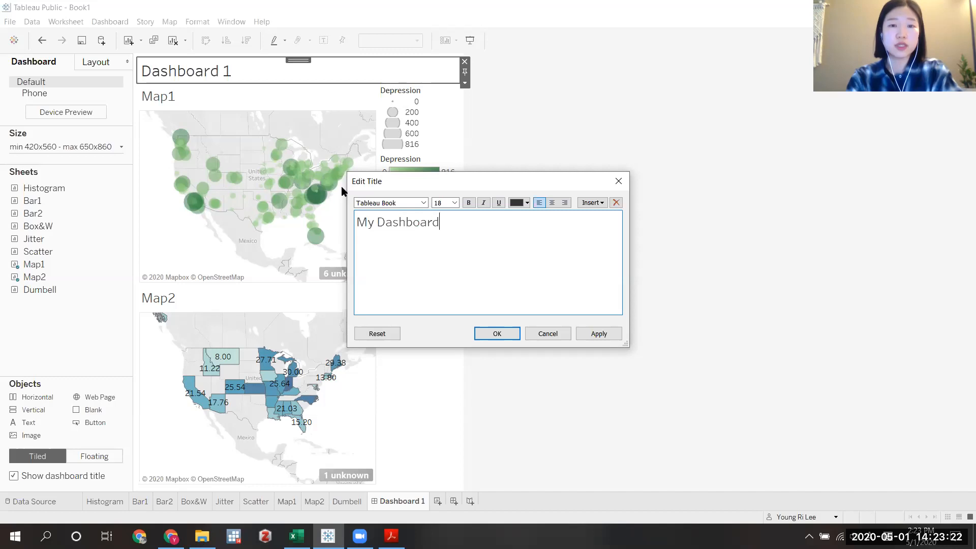
{"action": "left_click", "coordinate": [513, 334]}
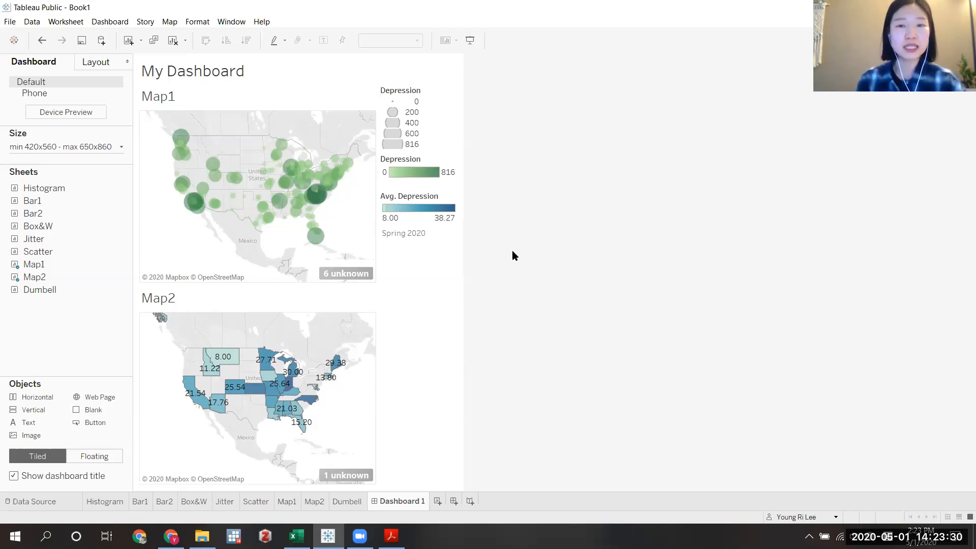
- Save the workbook to Tableau Public under the title Workbook01
{"action": "left_click", "coordinate": [11, 24]}
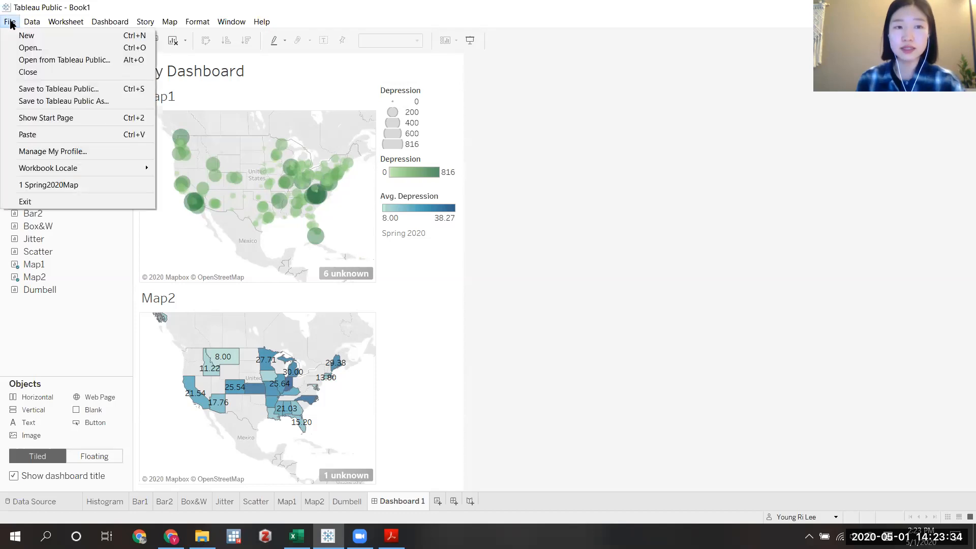
{"action": "left_click", "coordinate": [14, 102]}
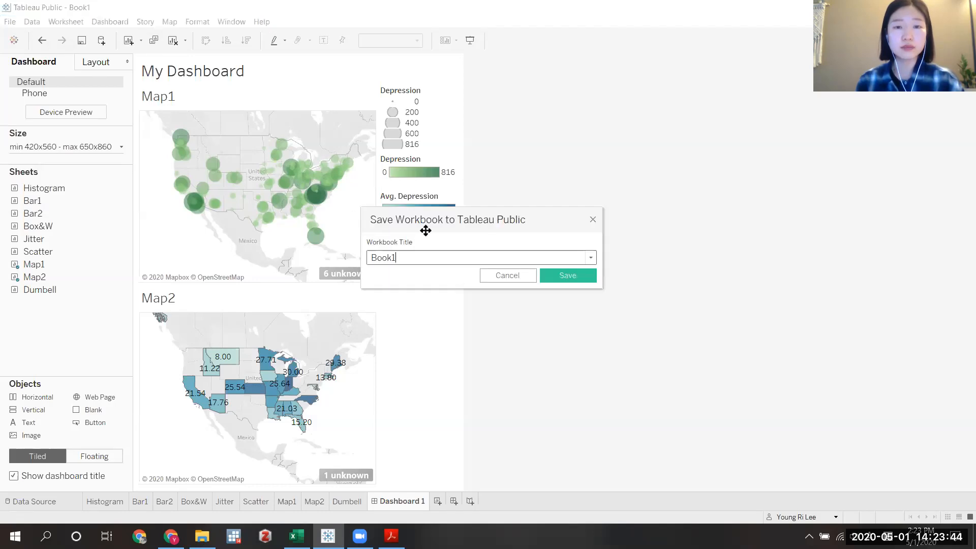
{"action": "key", "text": "BackSpace"}
{"action": "key", "text": "BackSpace"}
{"action": "key", "text": "BackSpace"}
{"action": "key", "text": "BackSpace"}
{"action": "key", "text": "BackSpace"}
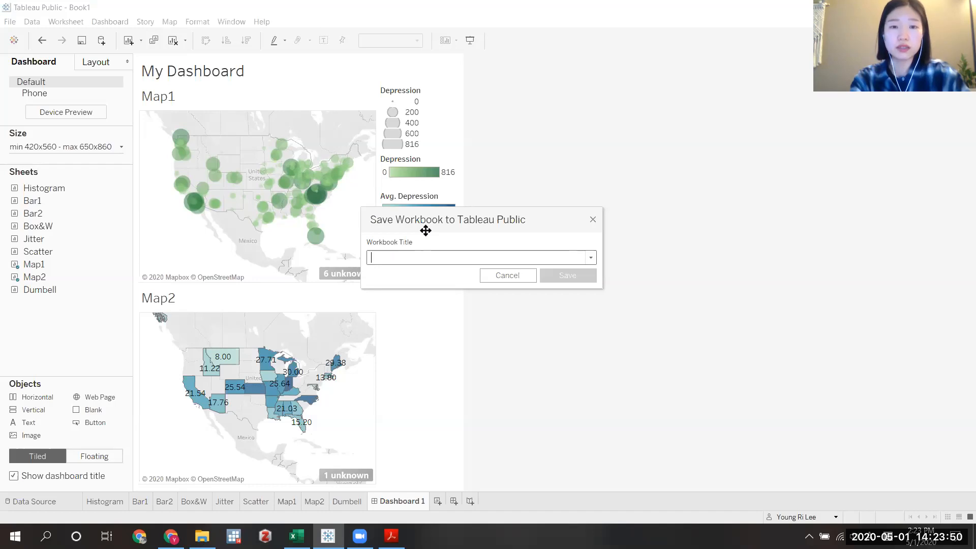
{"action": "type", "text": "Workbook"}
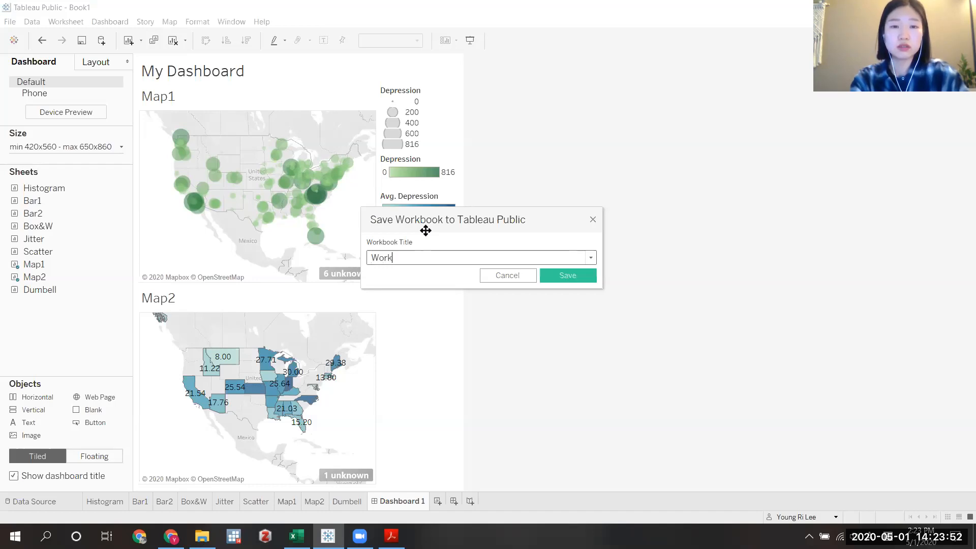
{"action": "type", "text": "01"}
{"action": "left_click_drag", "start_coordinate": [425, 230], "coordinate": [385, 179]}
{"action": "left_click", "coordinate": [539, 224]}
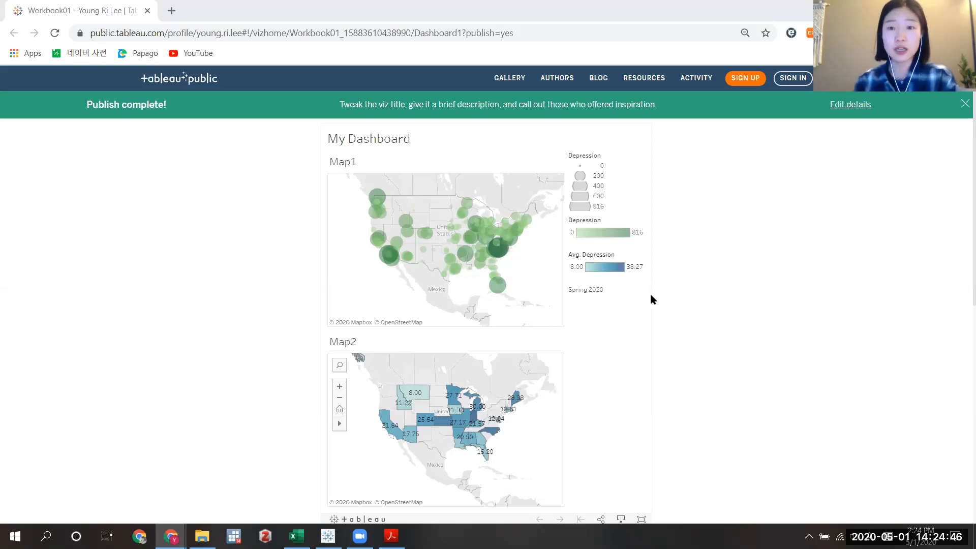
- Review the download file formats offered for the published dashboard and close them without downloading
{"action": "scroll", "coordinate": [651, 293], "scroll_direction": "down", "scroll_amount": 1}
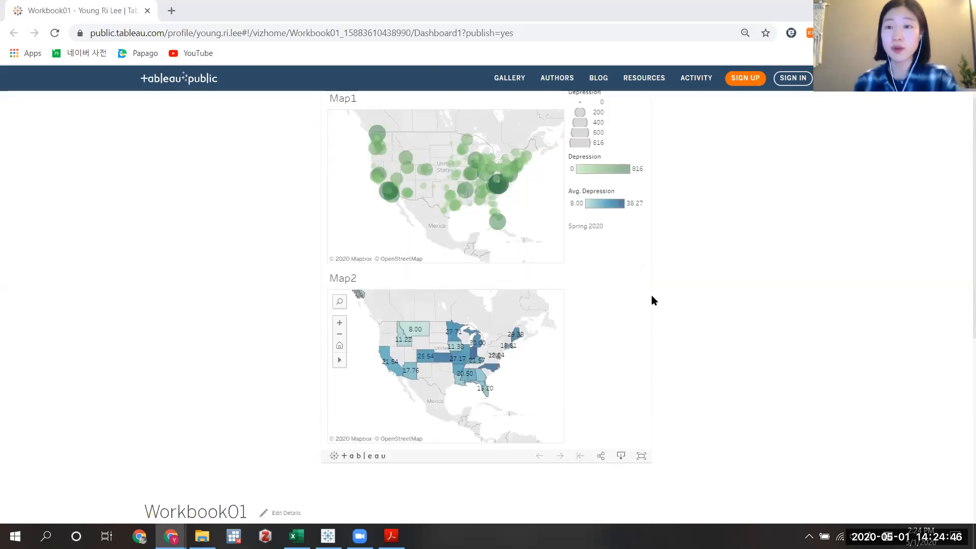
{"action": "left_click", "coordinate": [621, 456]}
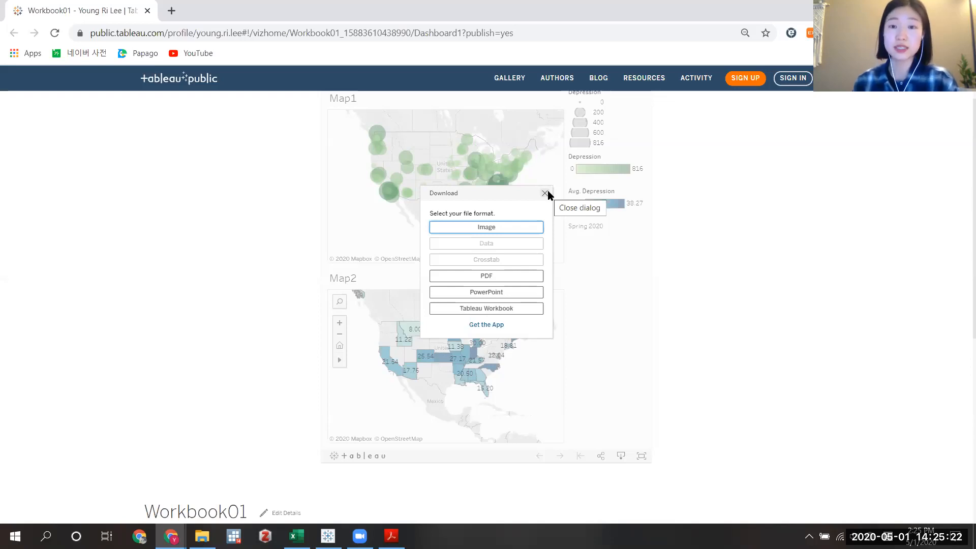
{"action": "left_click", "coordinate": [708, 307]}
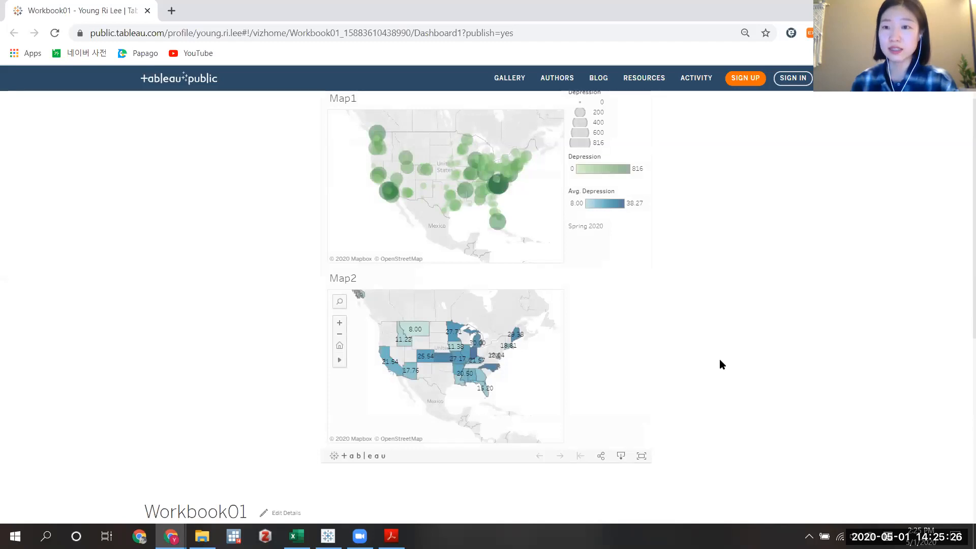